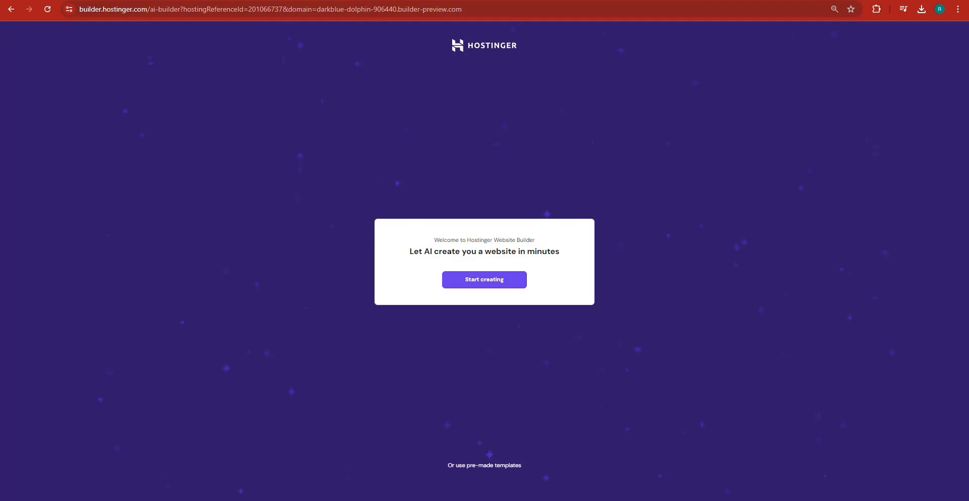
Switch to ChatGPT and ask for a paragraph, as short as possible, describing the ultimate converting dog accessories store with the best user experience
key("ctrl+Tab")
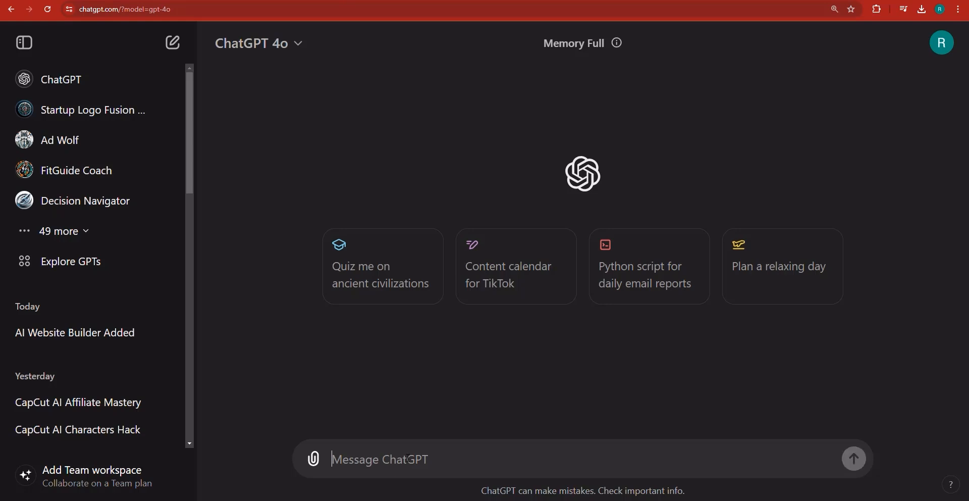
type("I am buidl")
type("gn")
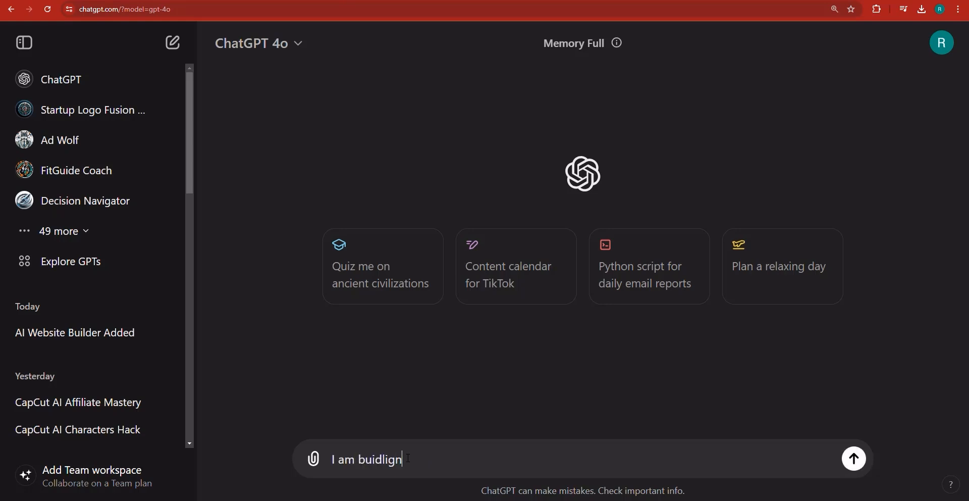
key("BackSpace")
key("BackSpace")
key("BackSpace")
key("BackSpace")
type("lg")
type("ing  apet a")
key("BackSpace")
key("BackSpace")
key("BackSpace")
key("BackSpace")
key("BackSpace")
type("pet accessor")
key("BackSpace")
key("BackSpace")
key("BackSpace")
type("ories store for d")
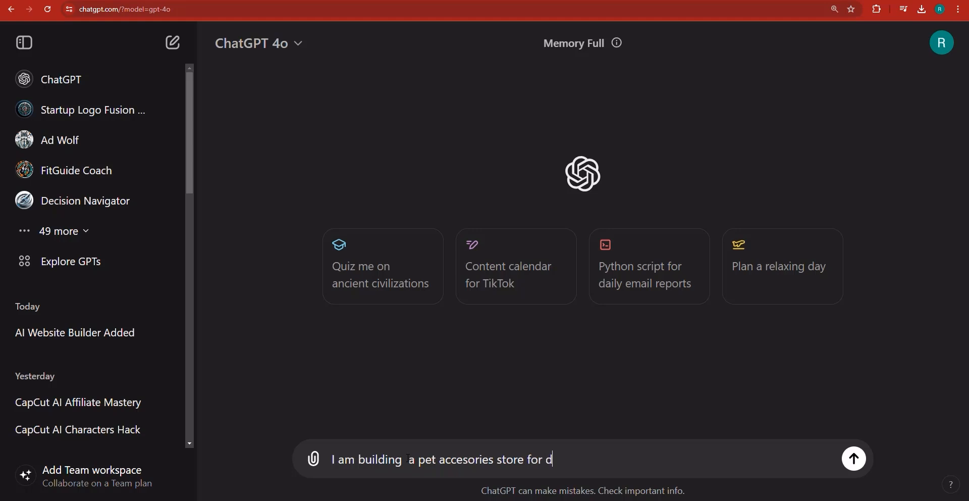
type("ogs, and I want you to de")
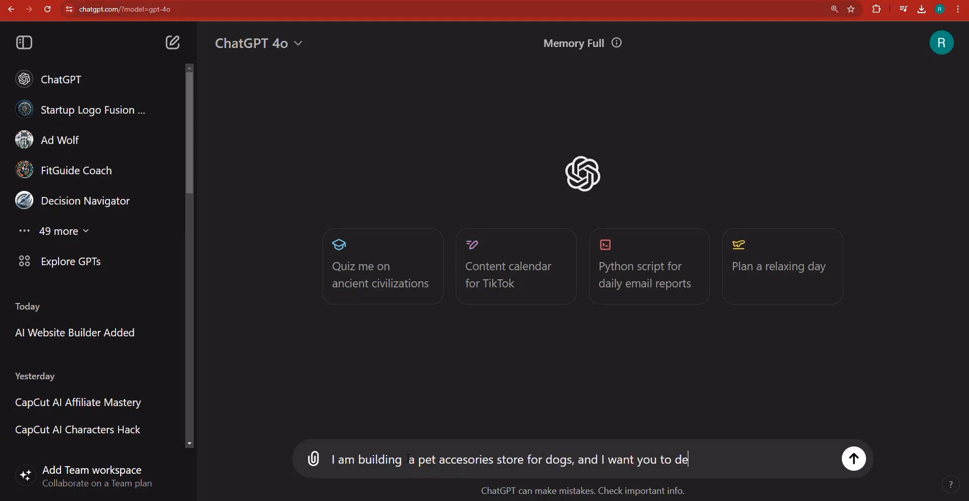
type("scribe the ulti")
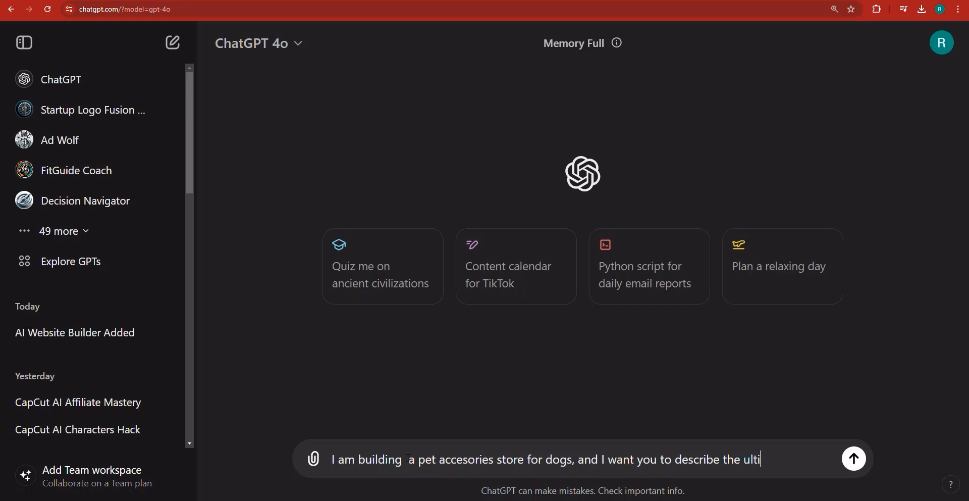
type("mate converti")
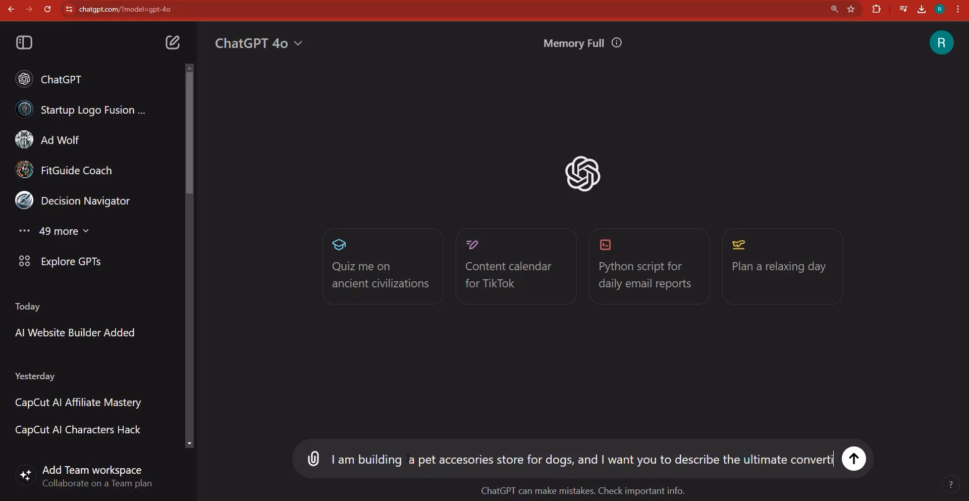
type("ng store, ")
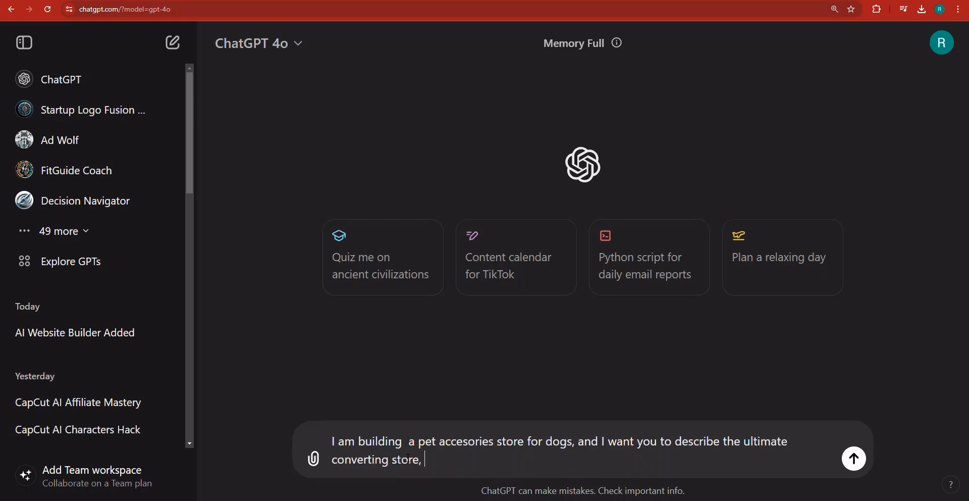
type("with the best user experi")
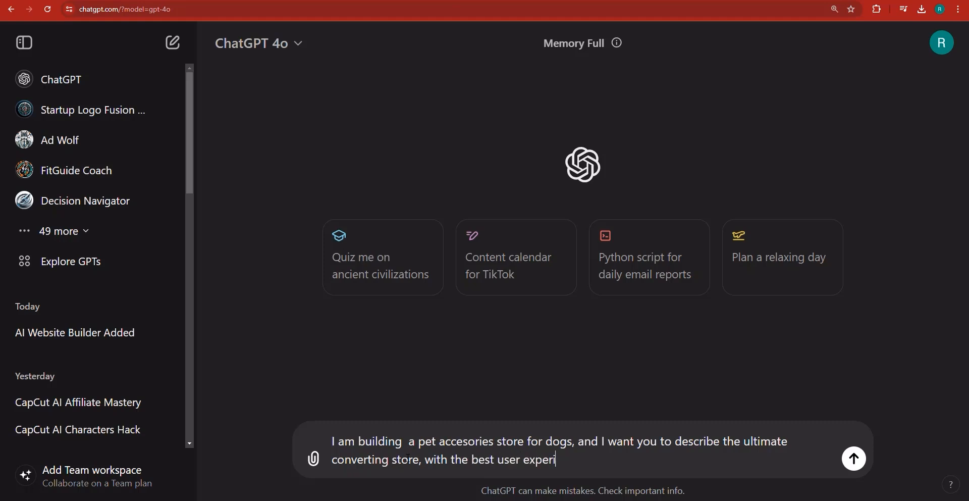
type("ence to chatgpt")
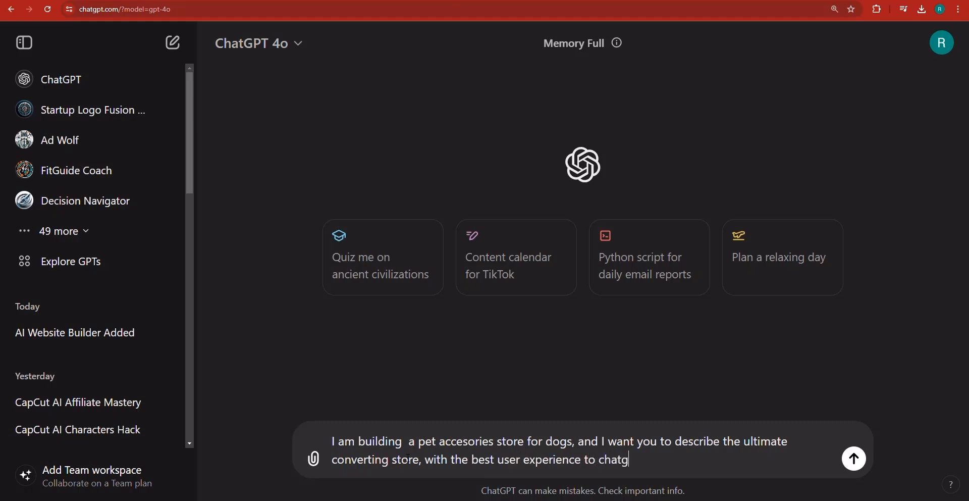
key("BackSpace")
key("BackSpace")
key("BackSpace")
key("BackSpace")
key("BackSpace")
key("BackSpace")
key("BackSpace")
type("me, in as short")
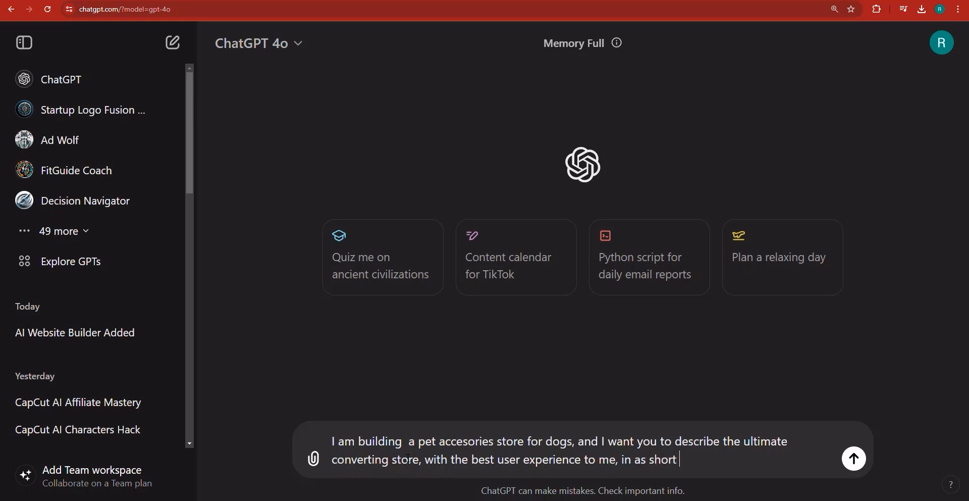
type(" words as possi")
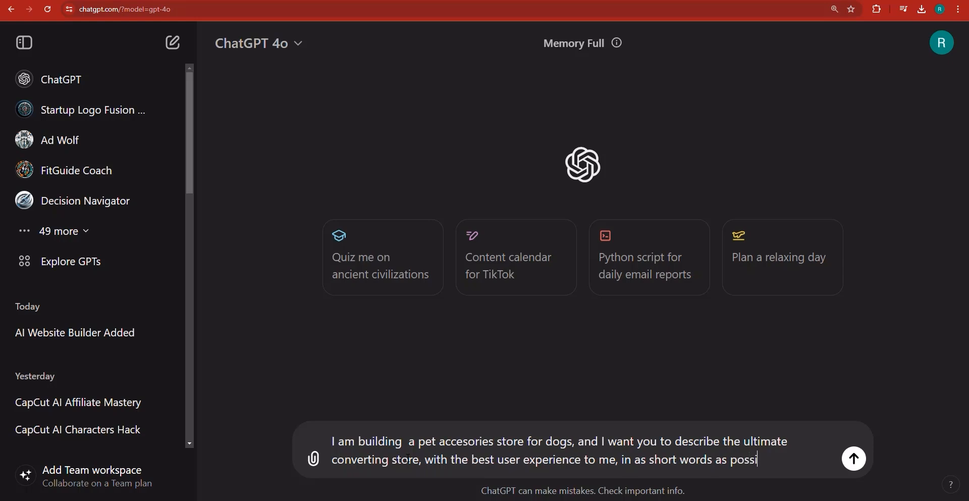
type("ble, write a par")
type("agraph")
key("Return")
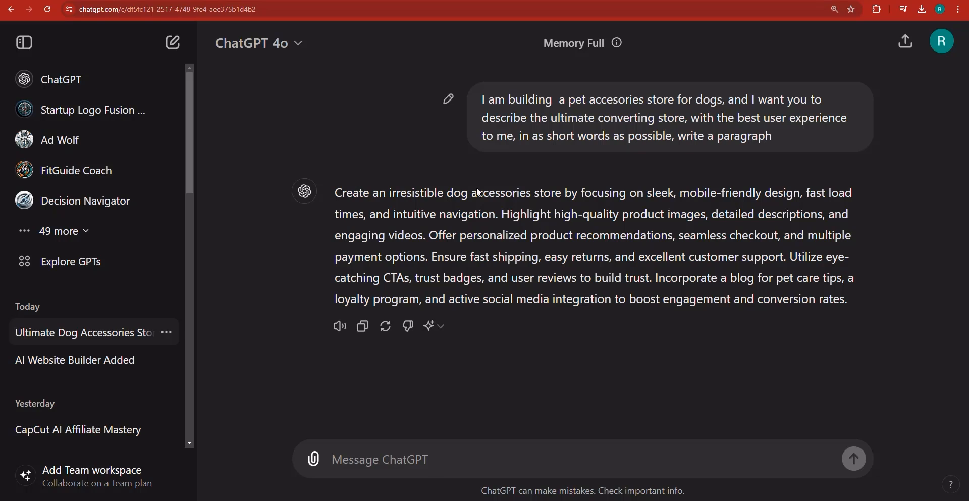
Copy the generated paragraph describing the dog accessories store
triple_click(469, 239)
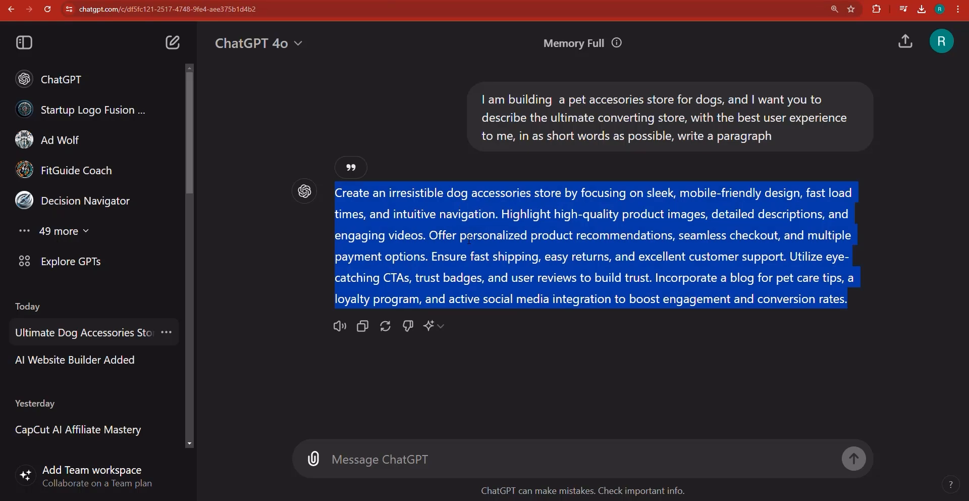
right_click(467, 240)
left_click(484, 250)
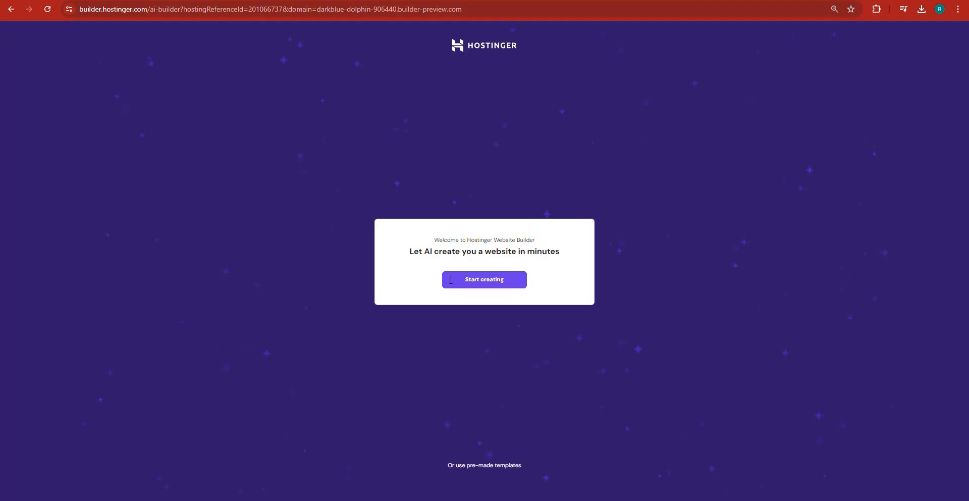
Switch to the Hostinger builder, start creating the AI website and set the website type to Online store
left_click(480, 287)
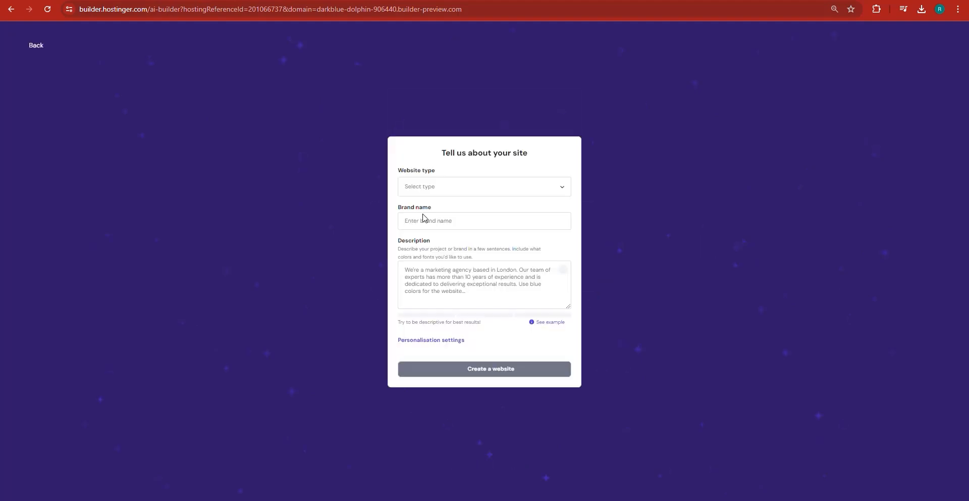
left_click(438, 186)
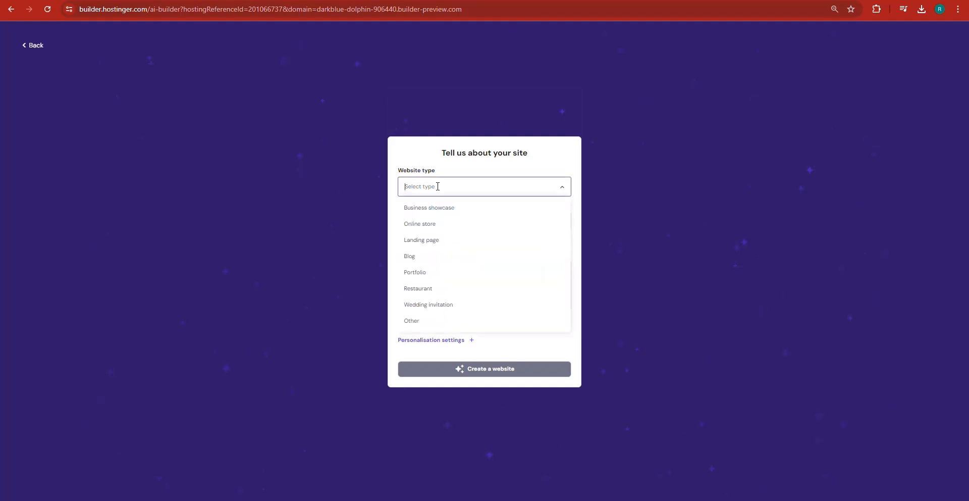
left_click(419, 226)
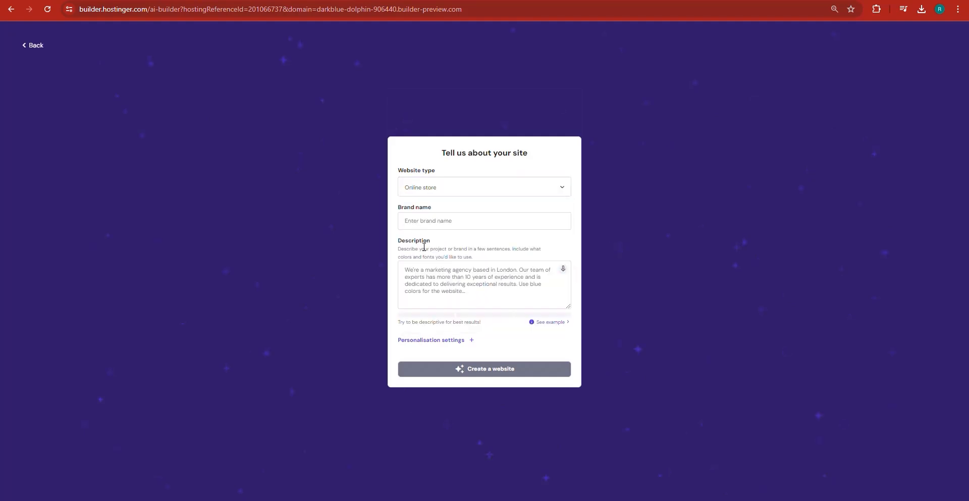
Paste the copied store paragraph into the site description and remove the blank lines at its end
right_click(429, 271)
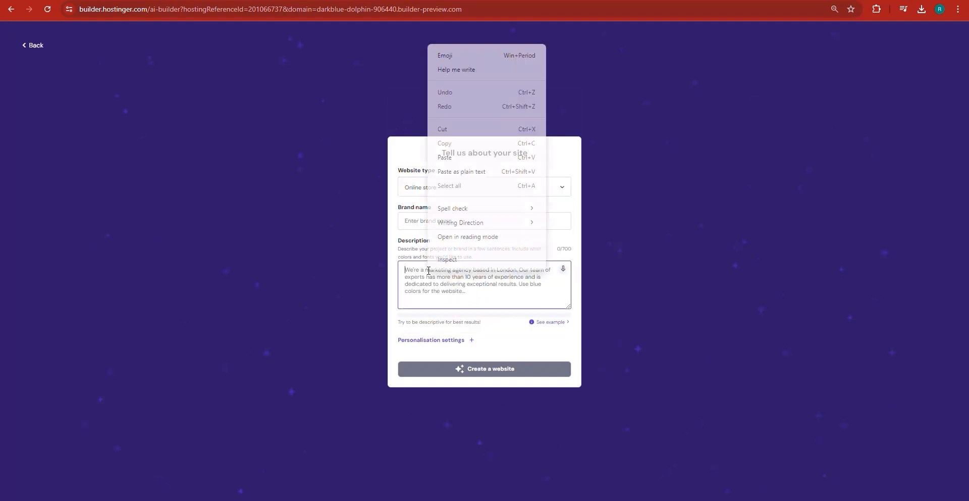
left_click(457, 163)
key("BackSpace")
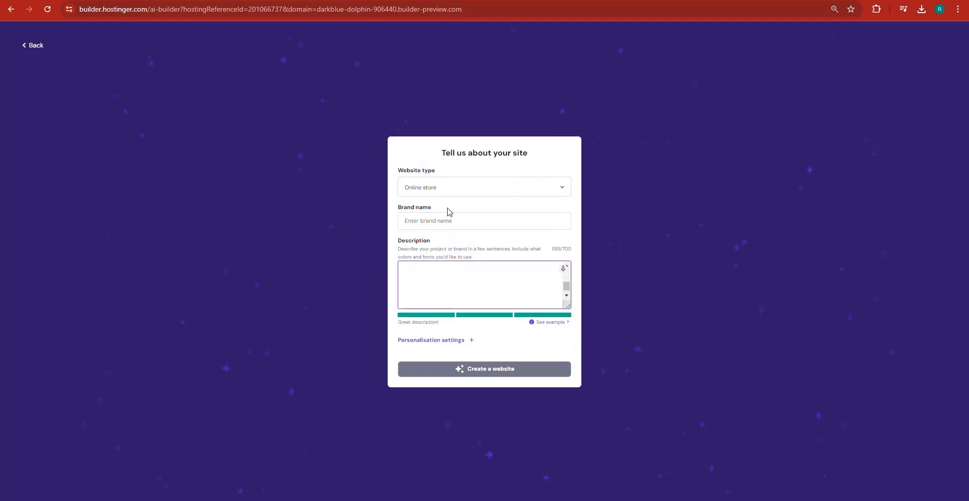
key("BackSpace")
key("BackSpace")
key("BackSpace")
key("BackSpace")
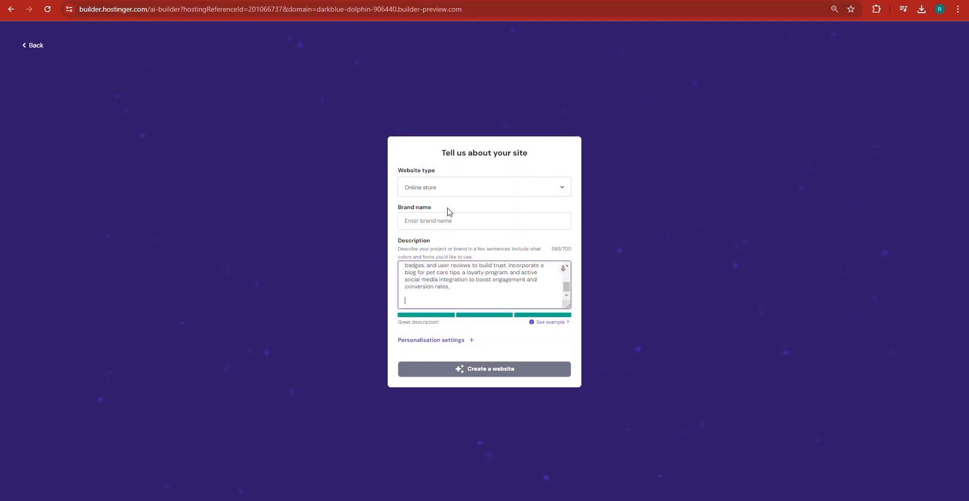
key("BackSpace")
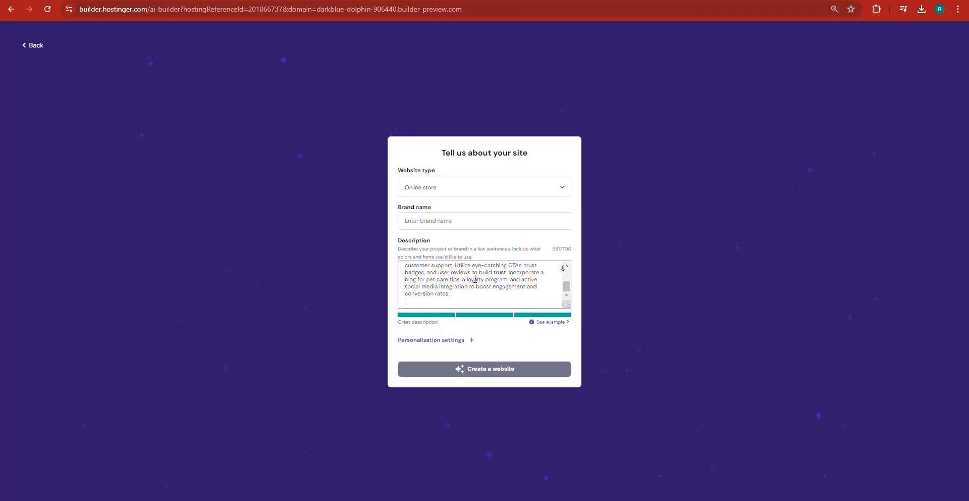
key("BackSpace")
scroll(476, 279, "up", 2)
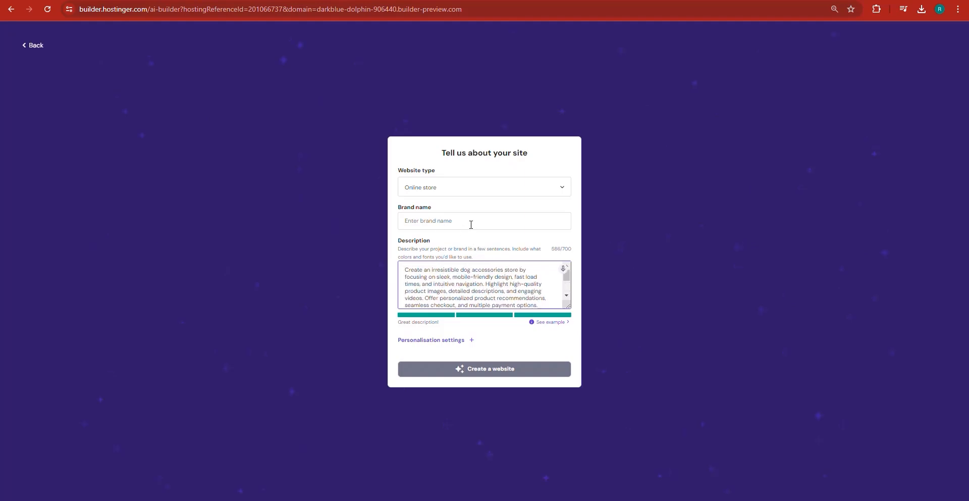
Return to ChatGPT and ask it to brainstorm the top 5 brand names for the store, excluding well known brands
key("alt+Tab")
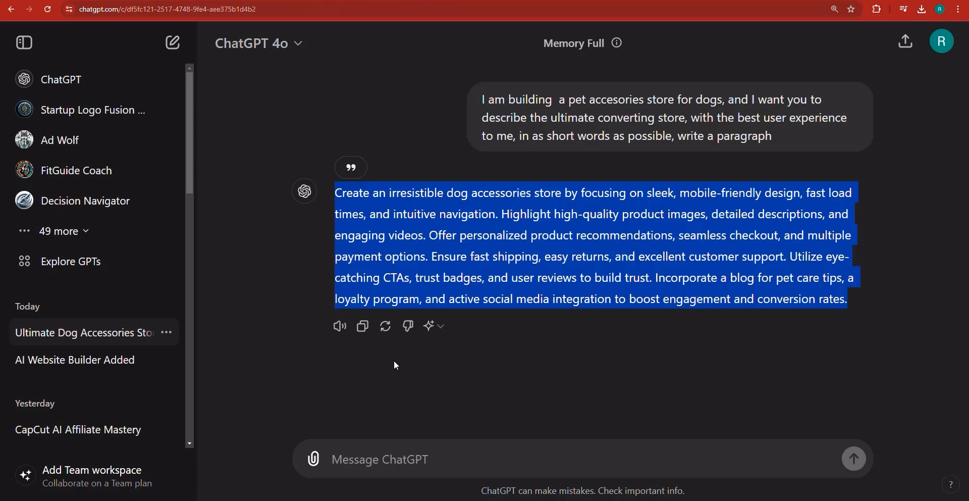
left_click(407, 460)
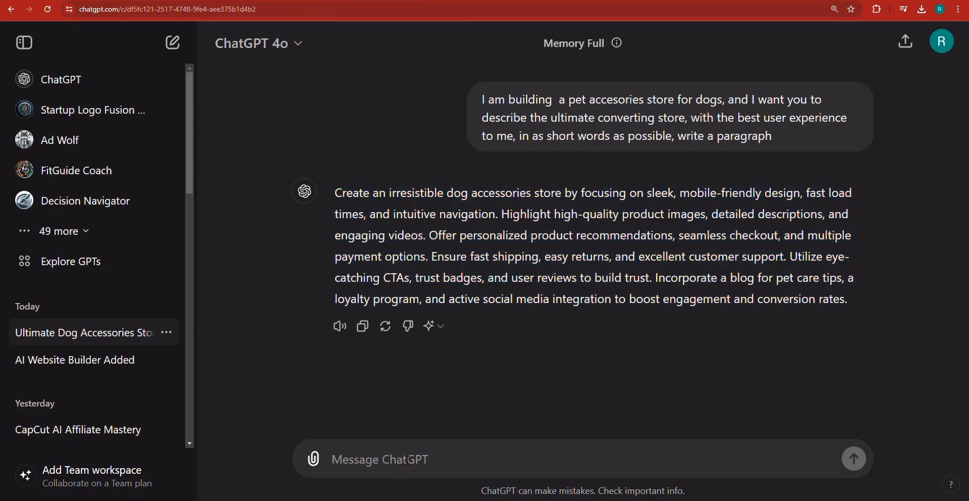
type("can yo")
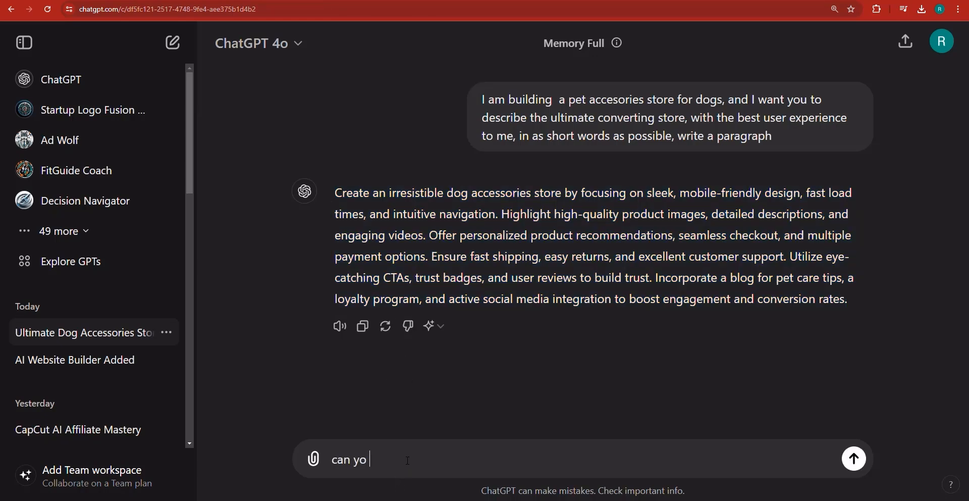
type("u brainstorm top 5 br")
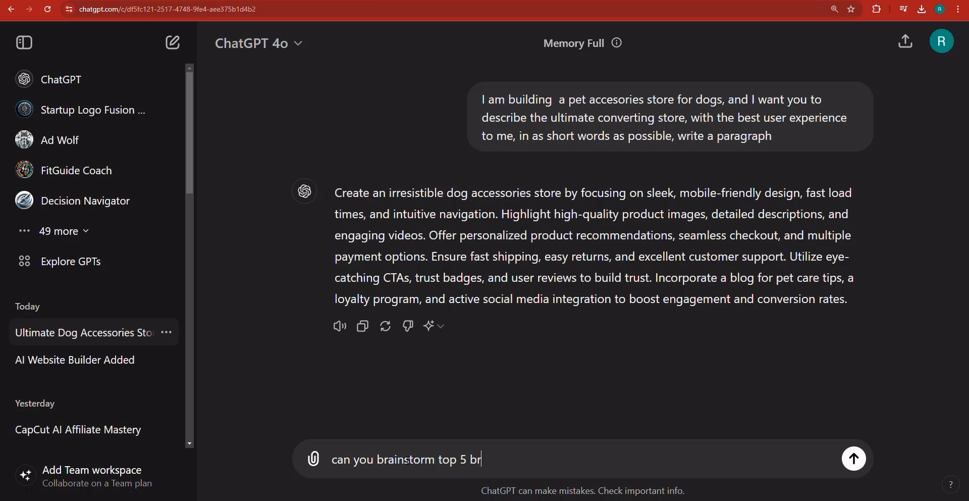
type("and names for m")
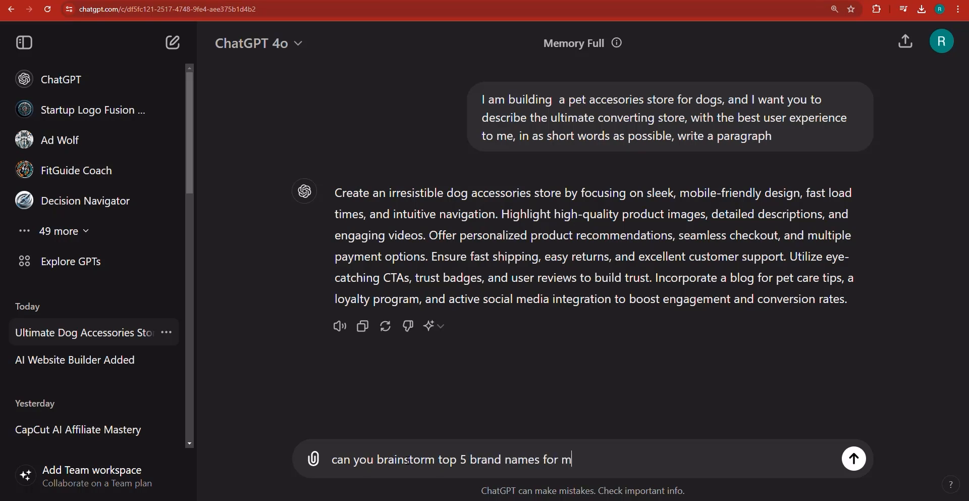
type("y store, exclude wo")
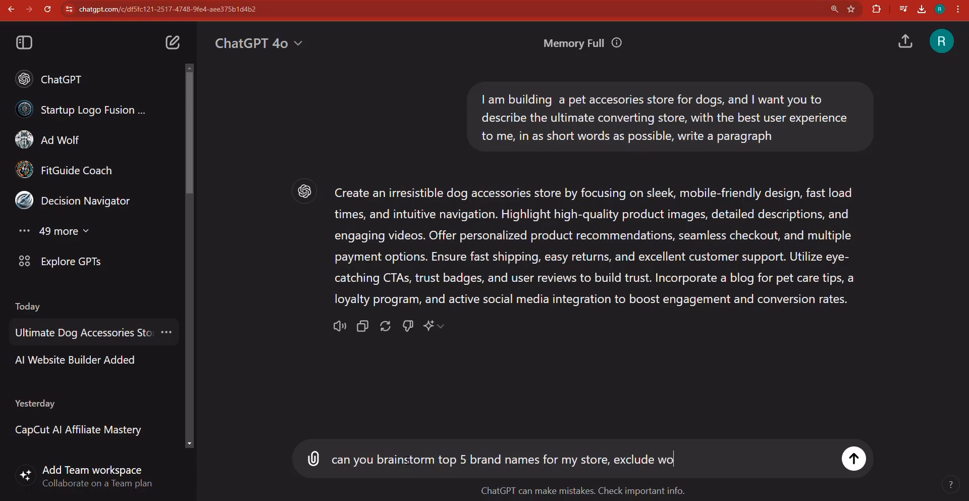
key("BackSpace")
type("ell known brand")
key("Return")
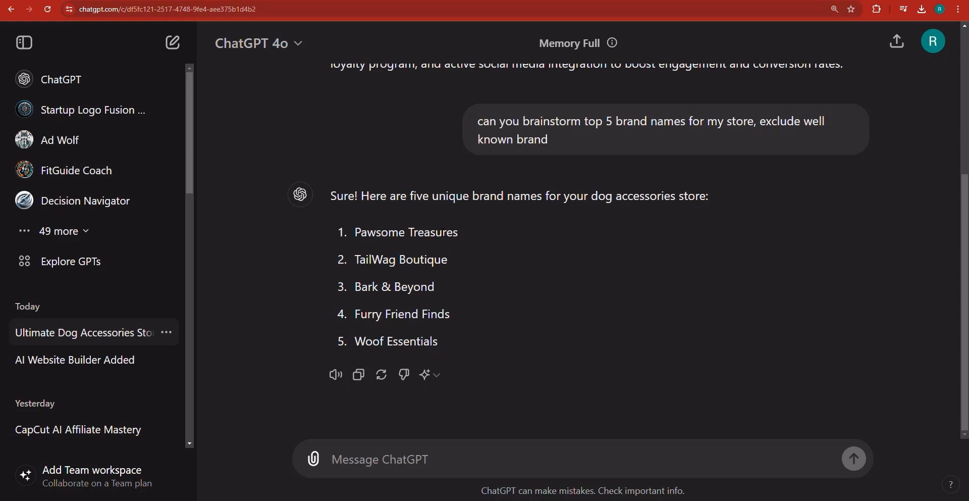
Copy the brand name Pawsome Treasures from the suggested list
left_click_drag(461, 234, 355, 232)
right_click(365, 232)
left_click(379, 243)
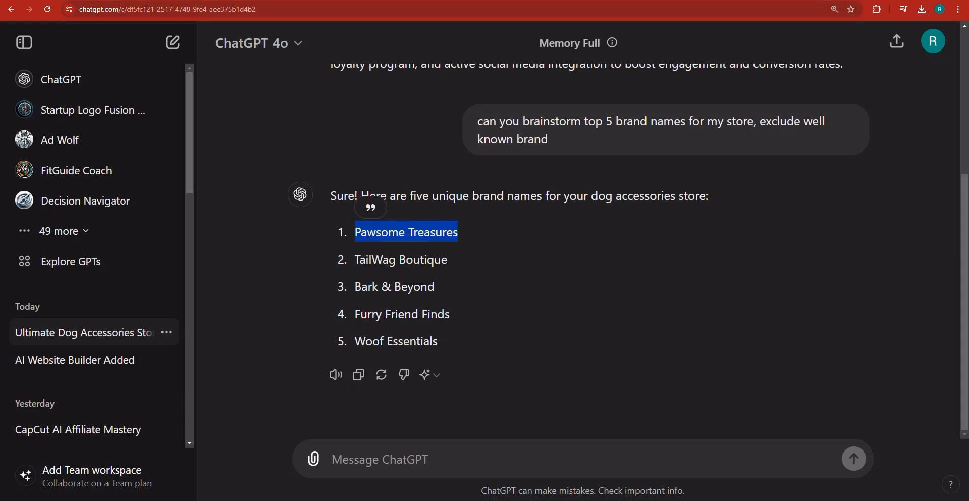
Open the USPTO trademark database page in a new browser tab and launch its Trademark Search system
key("ctrl+t")
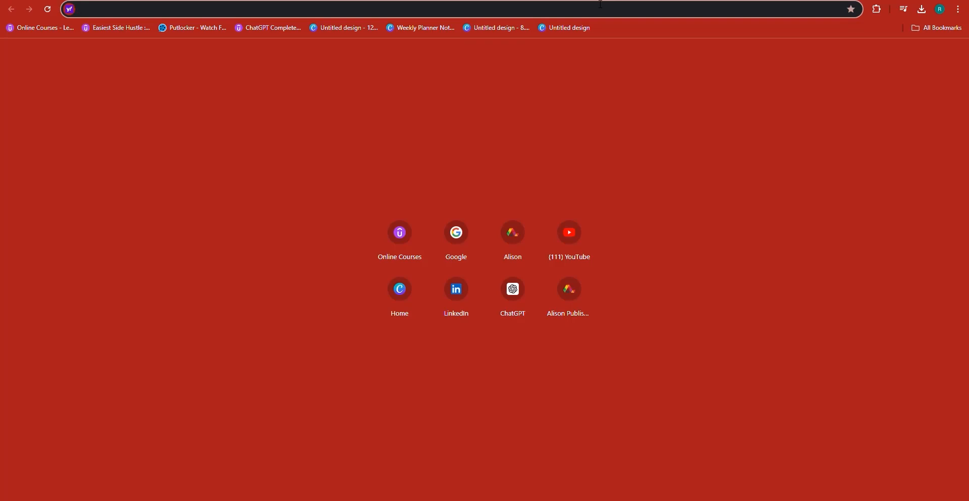
type("us")
key("Return")
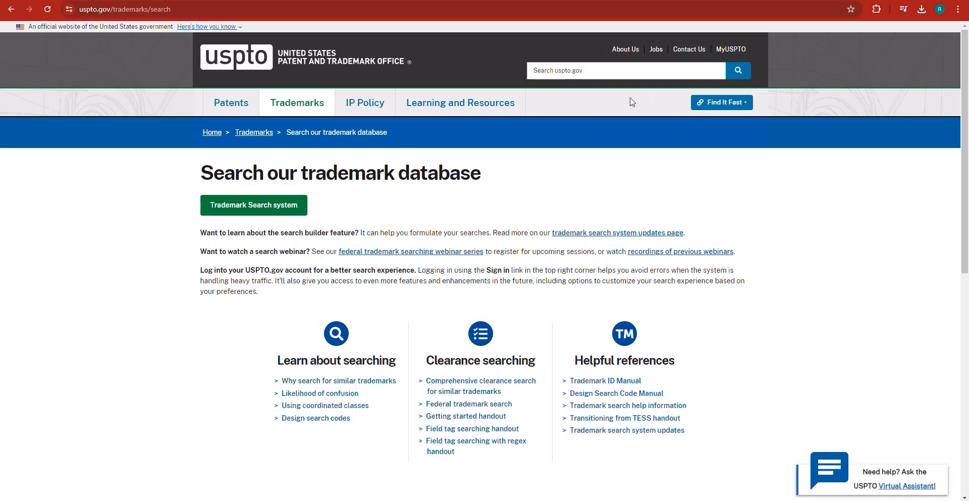
left_click(228, 206)
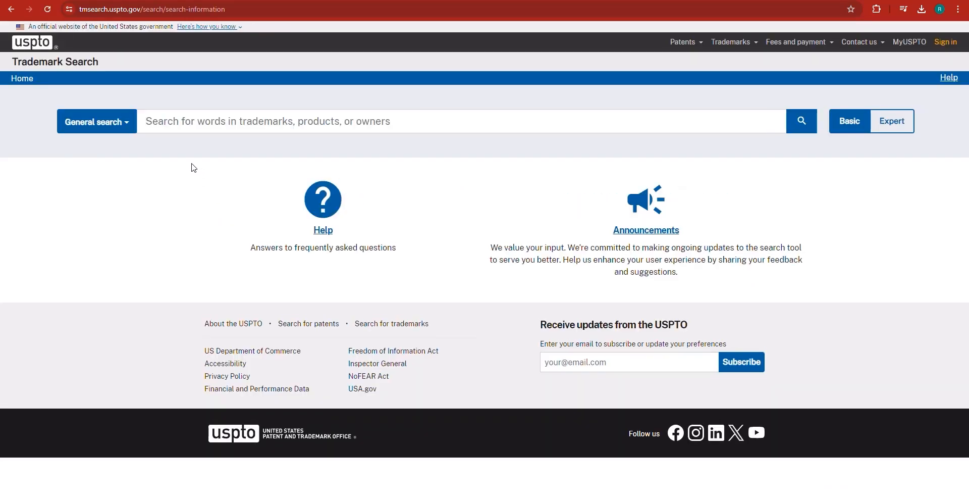
Search the trademark database for Pawsome Treasures, going back from the error page to reach the results
left_click(215, 123)
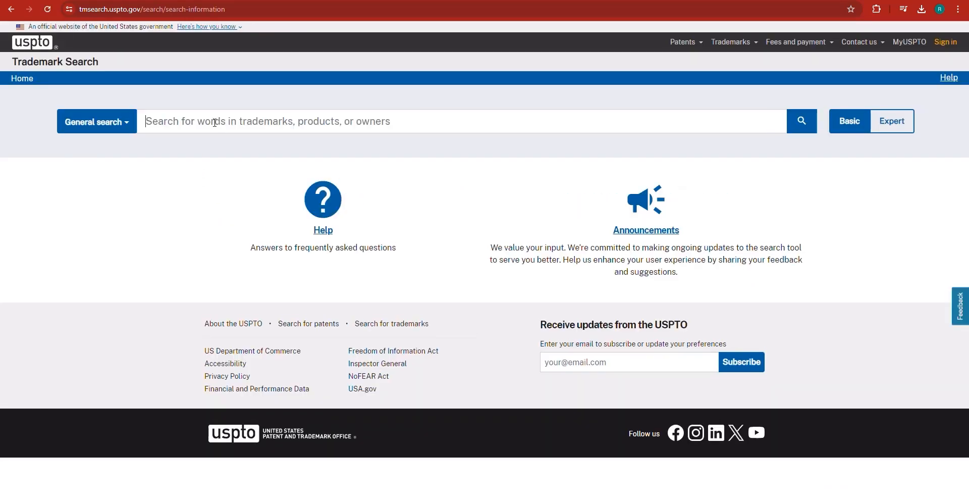
type("Pawsome Treasures")
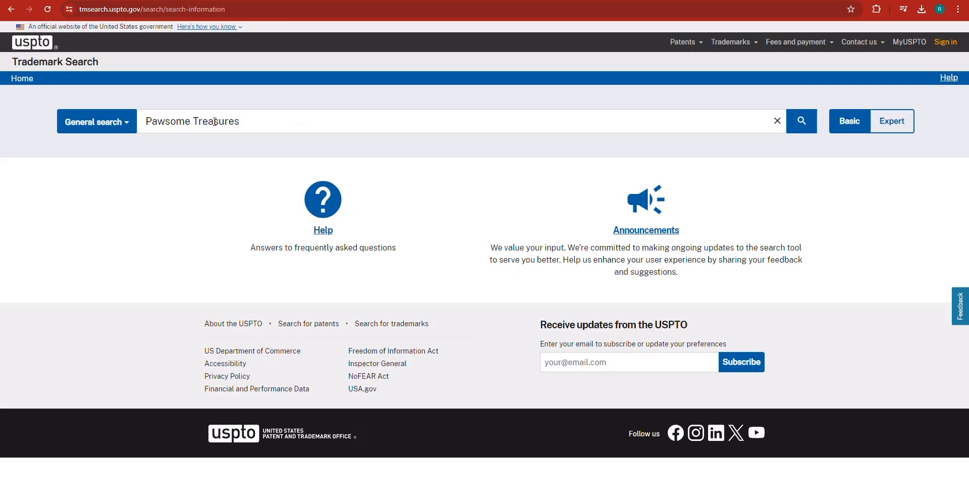
left_click(794, 121)
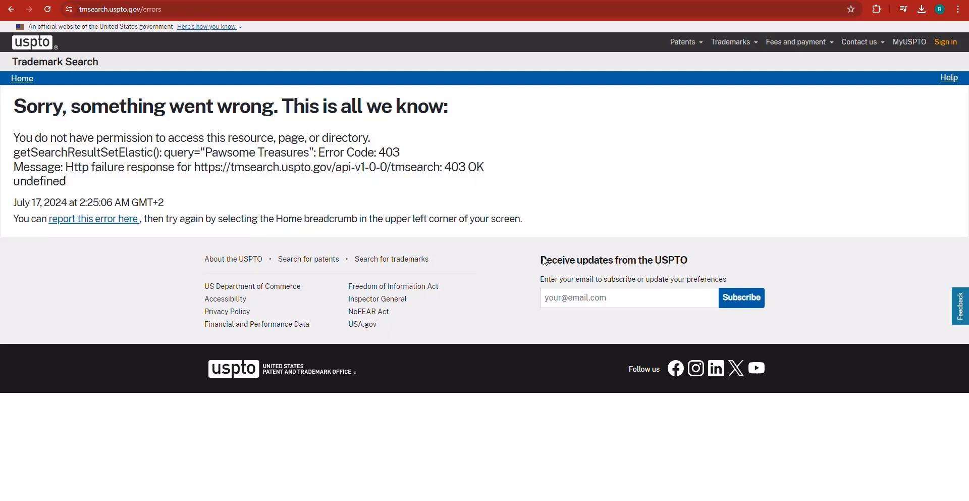
key("alt+Left")
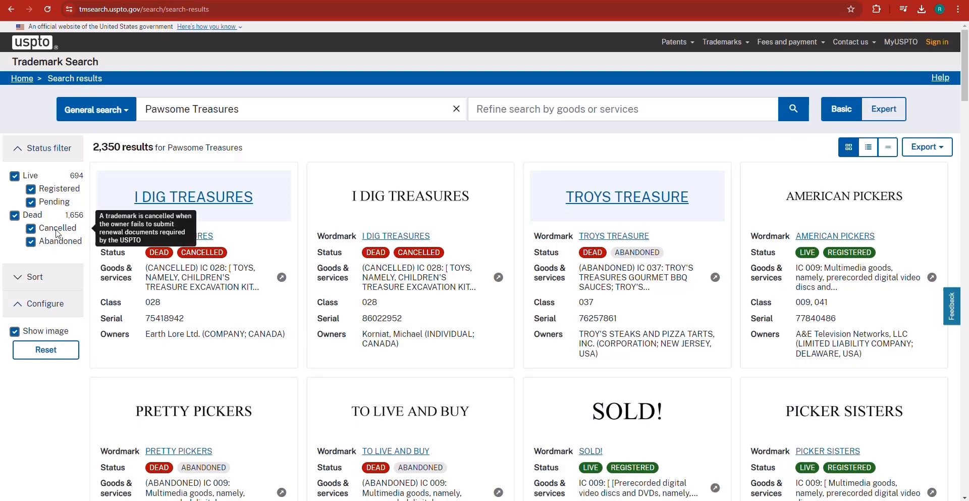
Exclude dead trademarks from the Pawsome Treasures results and examine the live marks for similar names and their goods and services
left_click(15, 216)
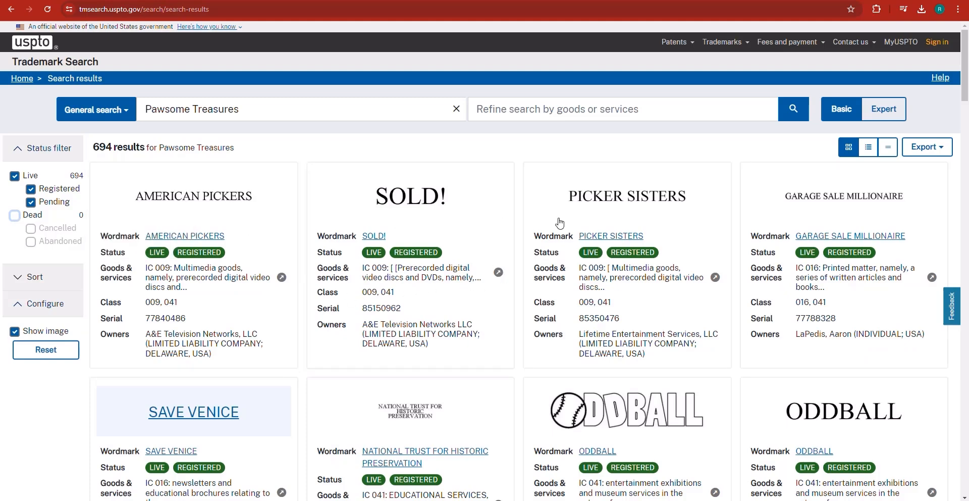
scroll(893, 211, "down", 6)
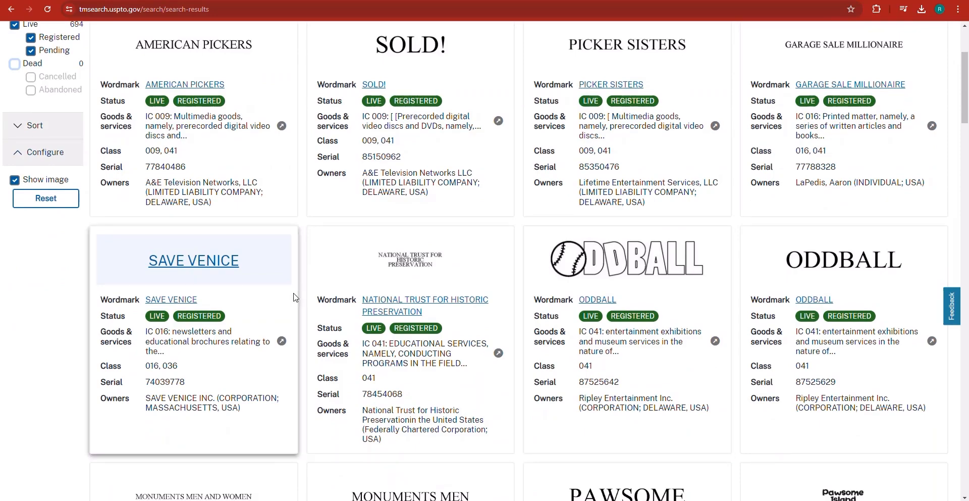
scroll(294, 297, "down", 3)
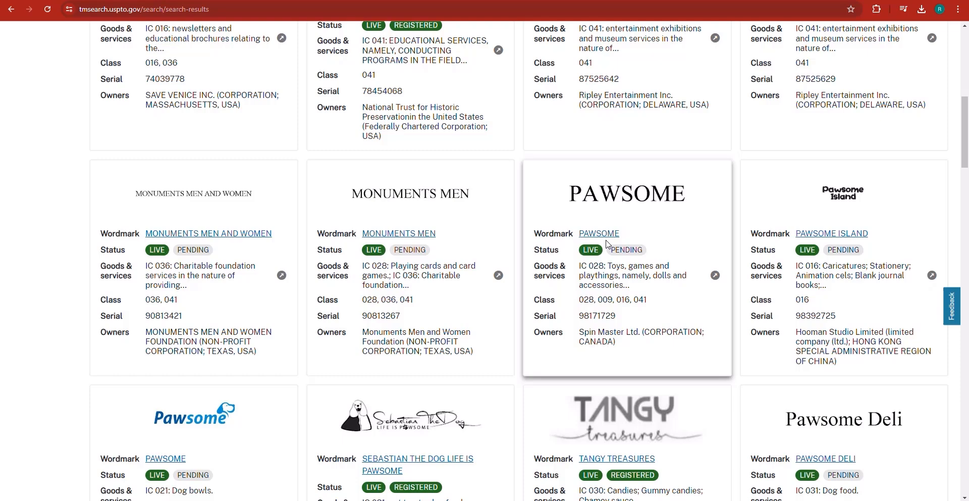
scroll(608, 245, "down", 3)
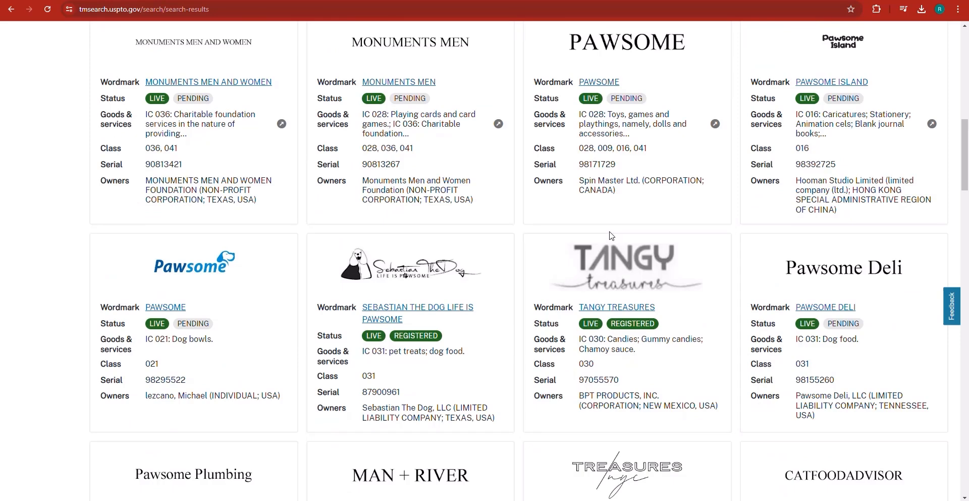
scroll(610, 237, "up", 2)
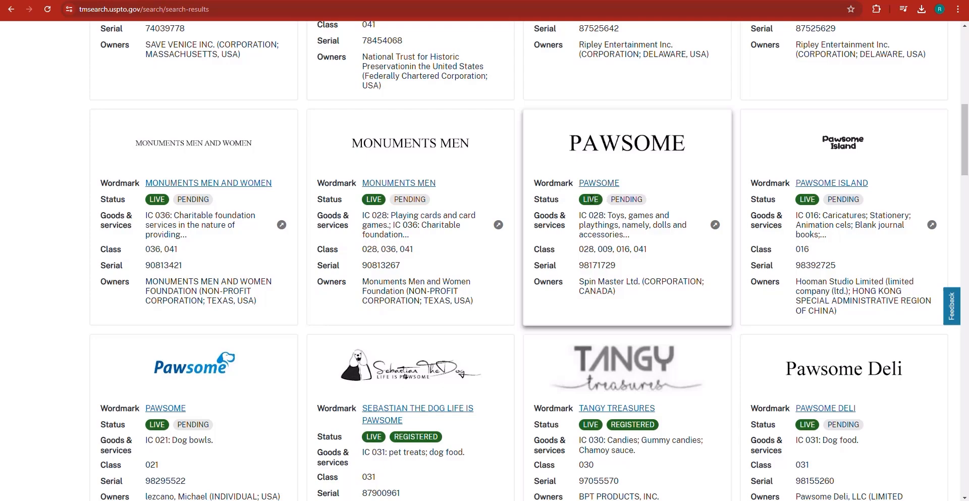
scroll(598, 195, "down", 9)
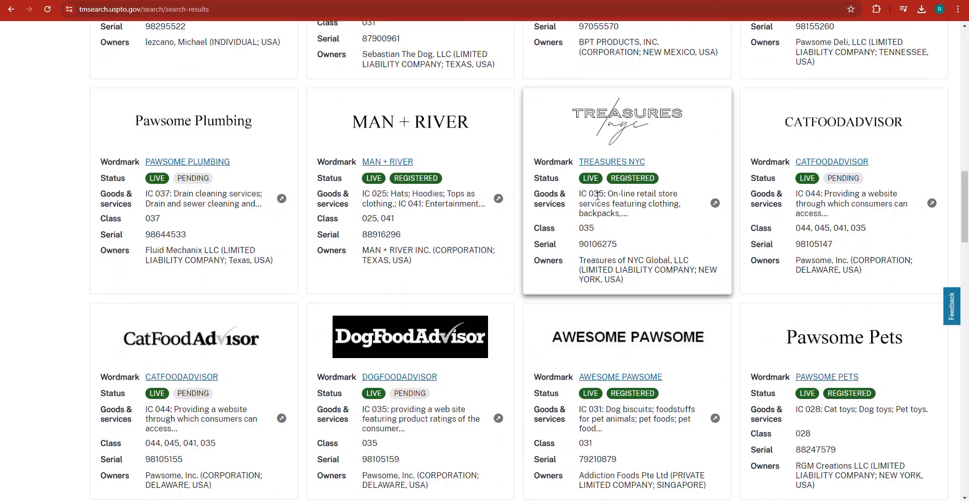
scroll(598, 195, "down", 4)
scroll(686, 297, "up", 4)
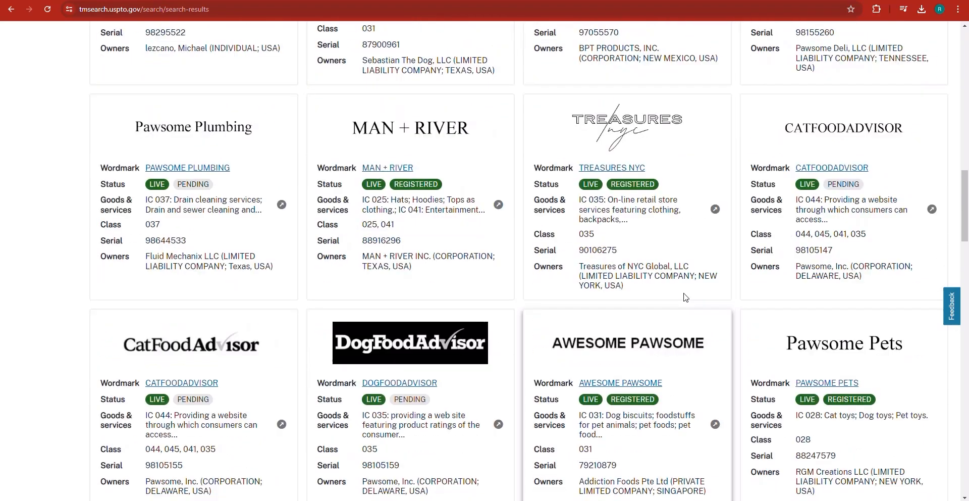
scroll(686, 297, "up", 15)
Return to ChatGPT and copy the brand name TailWag Boutique from the suggested list
key("alt+Tab")
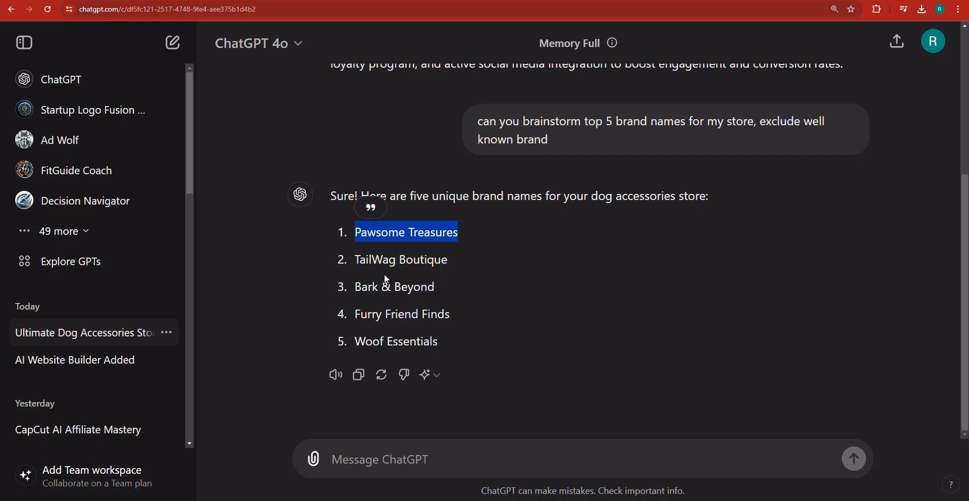
left_click_drag(358, 259, 453, 259)
right_click(433, 262)
left_click(445, 273)
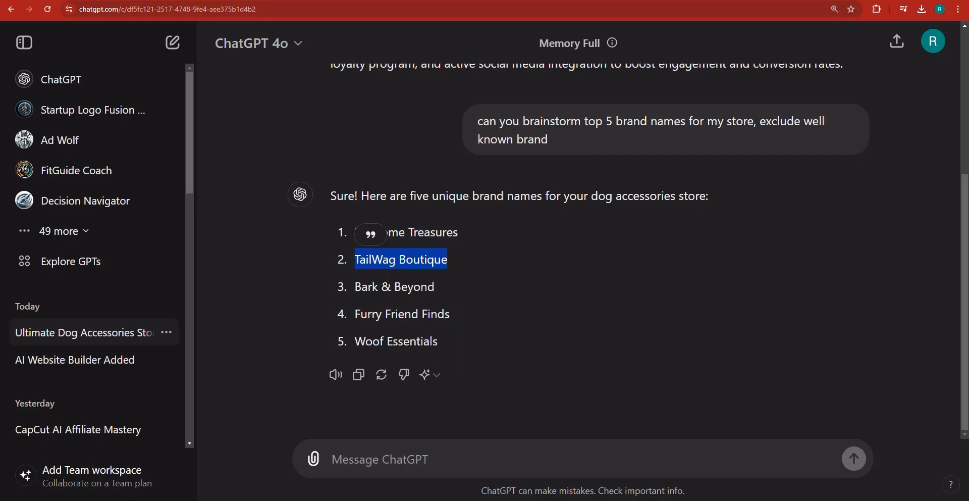
Switch back to the USPTO trademark search and replace the search term with TailWag Boutique, running the search
key("alt+Tab")
triple_click(261, 107)
right_click(263, 108)
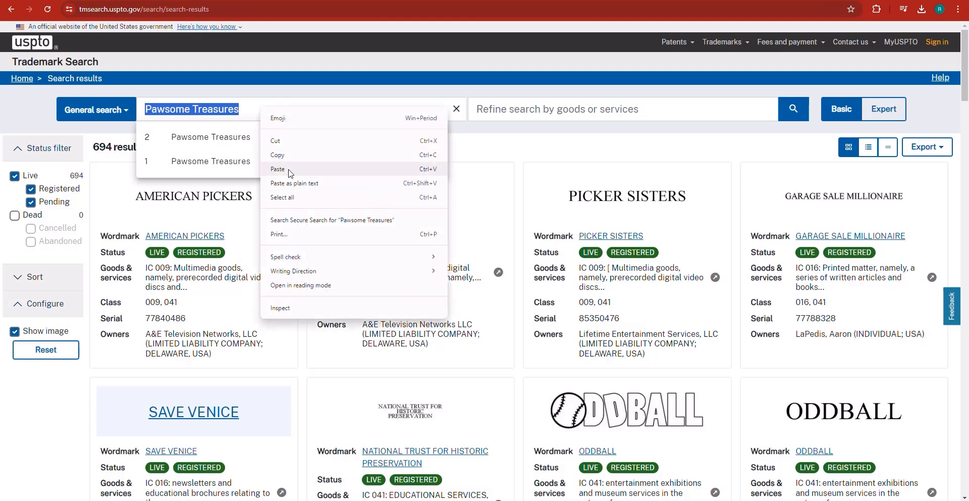
left_click(298, 169)
left_click(783, 112)
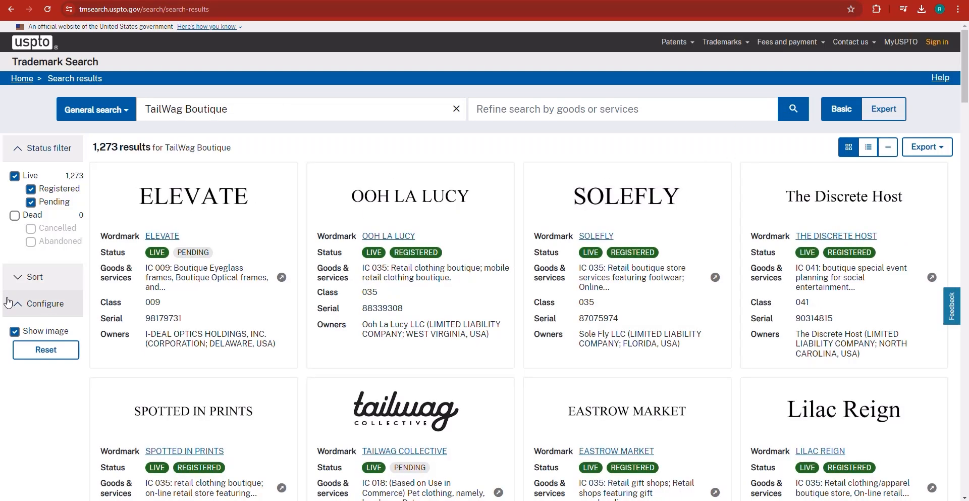
Examine the live trademark results for TailWag Boutique, checking wordmarks, statuses and goods for conflicts with a dog accessories brand
scroll(576, 285, "down", 6)
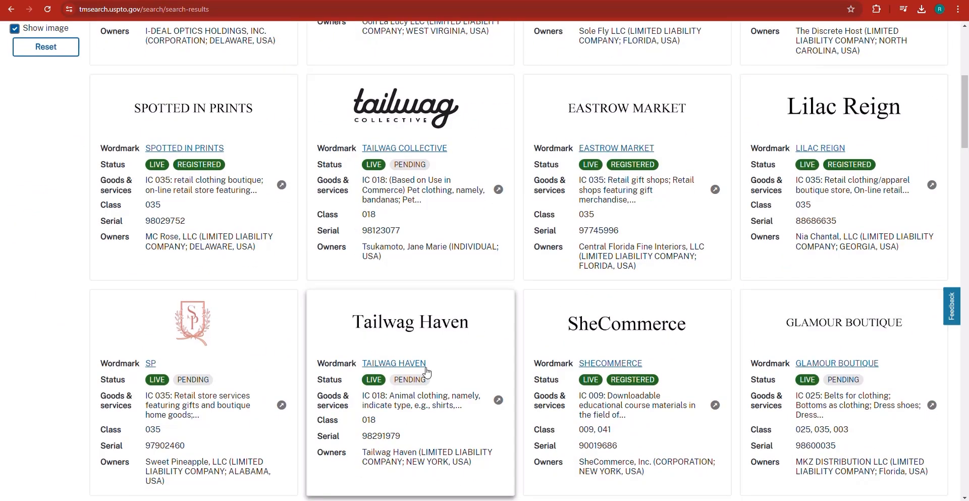
scroll(426, 371, "down", 5)
scroll(427, 372, "up", 3)
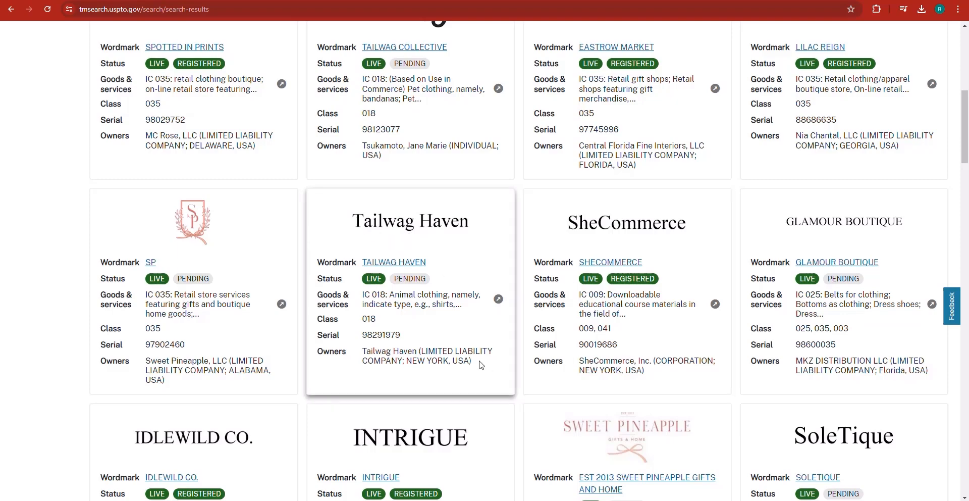
scroll(480, 361, "down", 6)
scroll(480, 364, "down", 1)
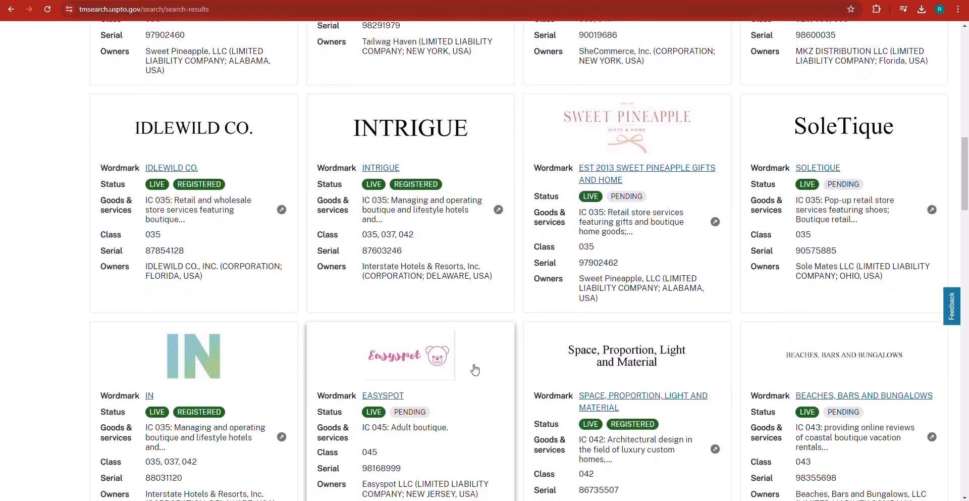
scroll(476, 370, "down", 7)
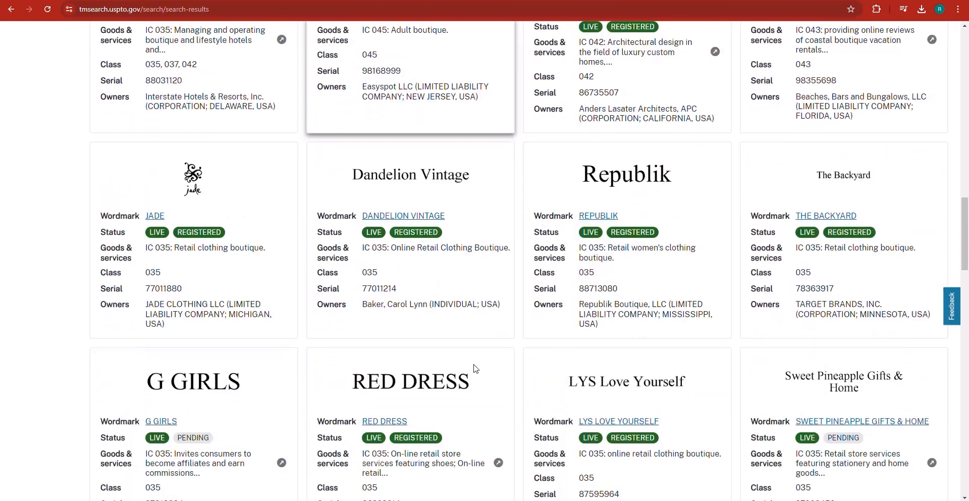
scroll(474, 369, "down", 8)
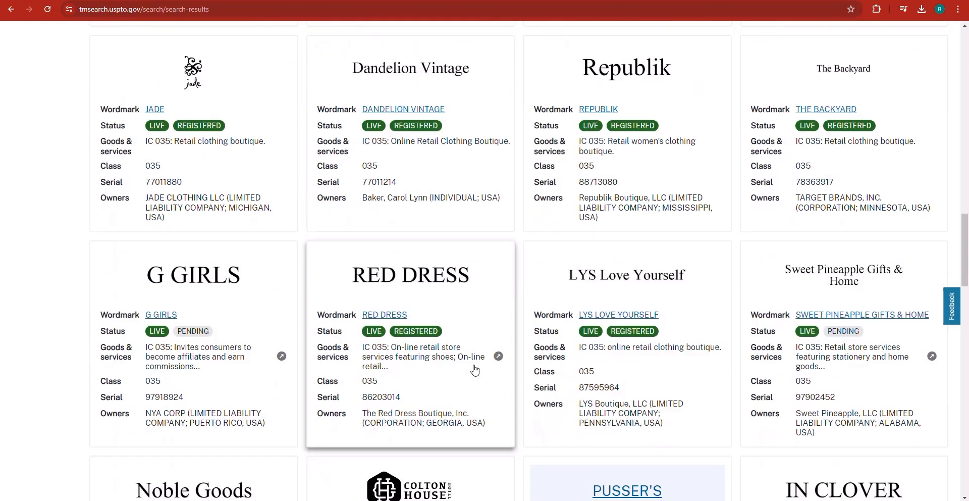
scroll(475, 369, "down", 2)
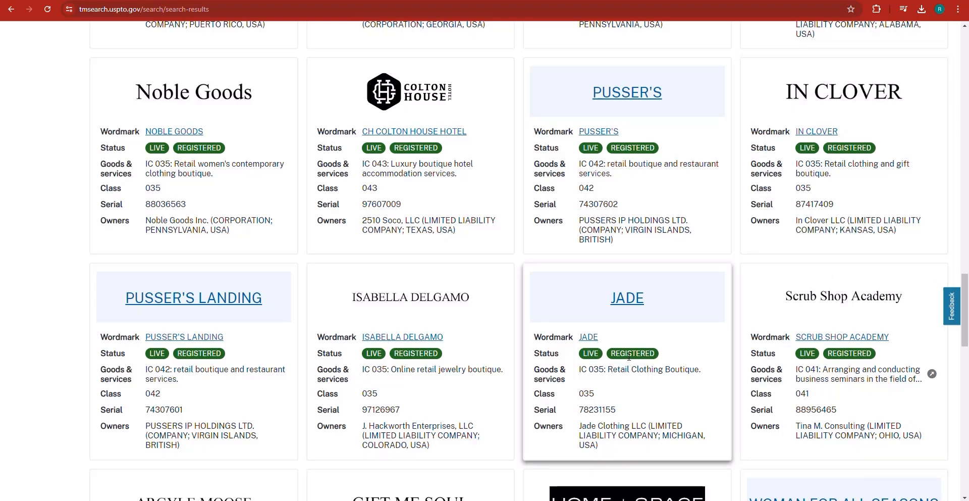
scroll(628, 355, "down", 3)
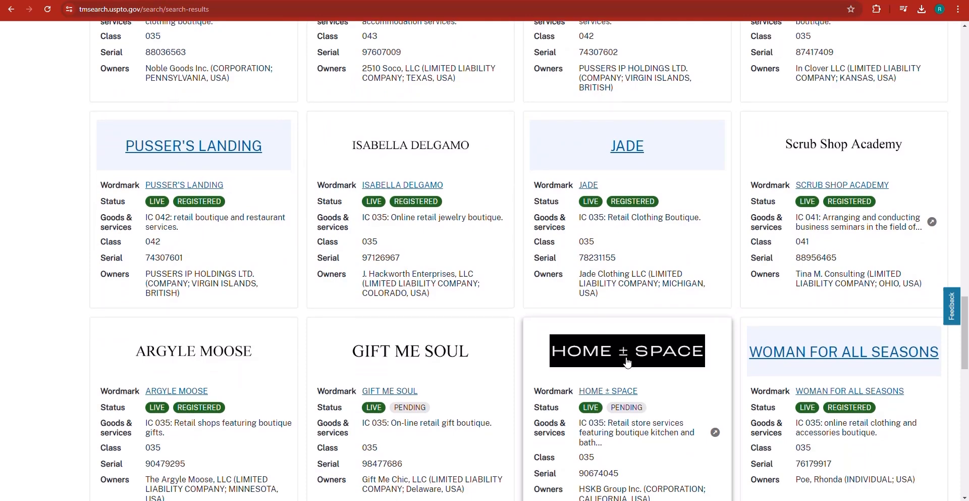
scroll(628, 356, "down", 6)
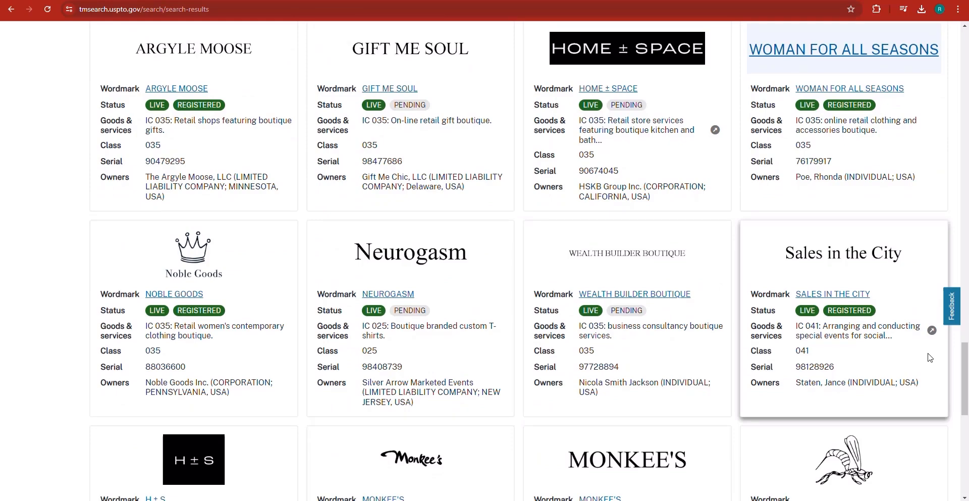
left_click_drag(965, 379, 667, 89)
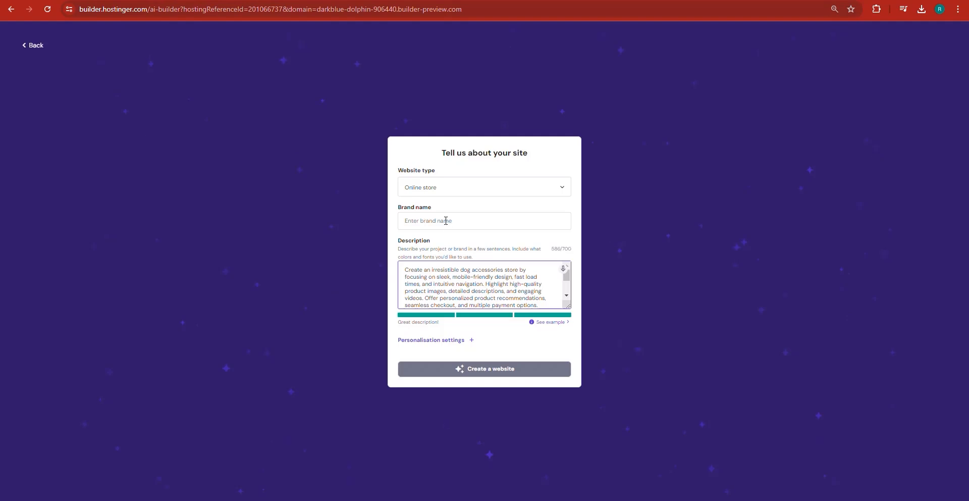
In the Hostinger site form, paste TailWag Boutique as the brand name and create the website
right_click(446, 221)
left_click(477, 319)
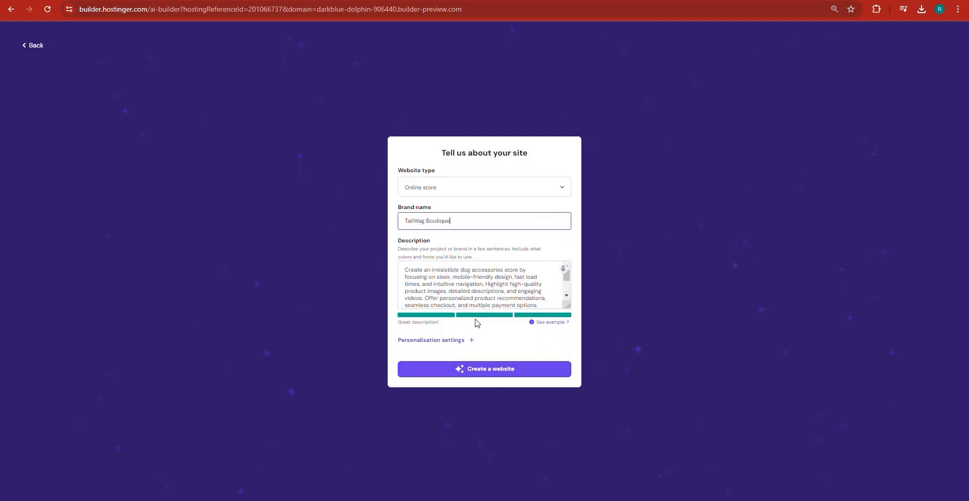
left_click(500, 370)
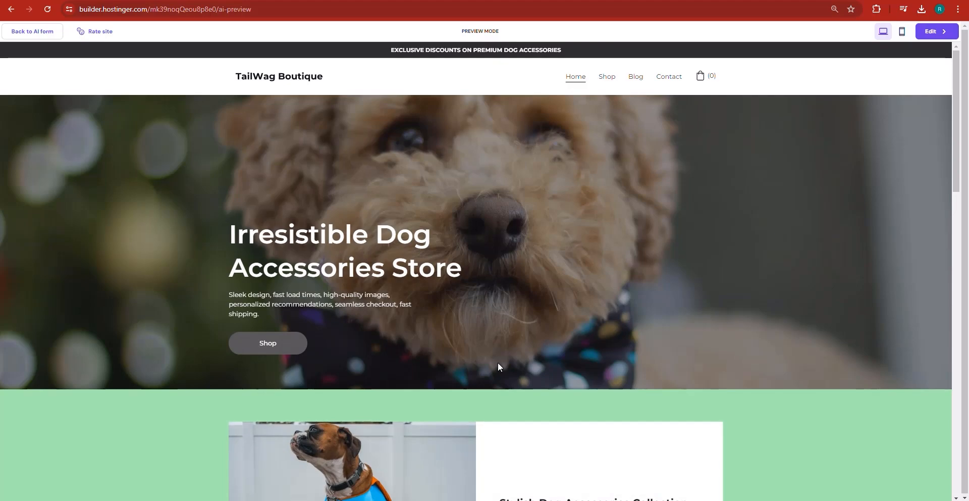
Review the generated store's home page preview, from the hero banner through products and testimonials to the footer
scroll(381, 290, "down", 5)
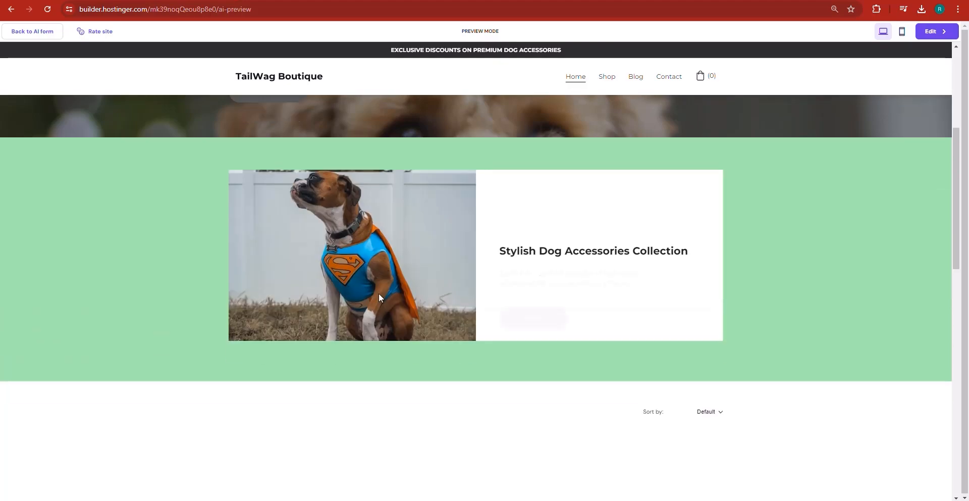
scroll(380, 294, "down", 6)
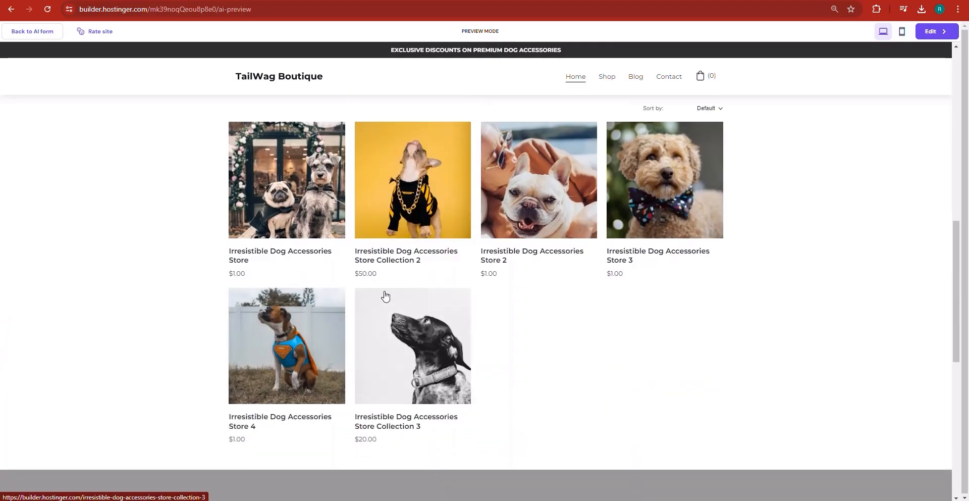
scroll(384, 295, "down", 8)
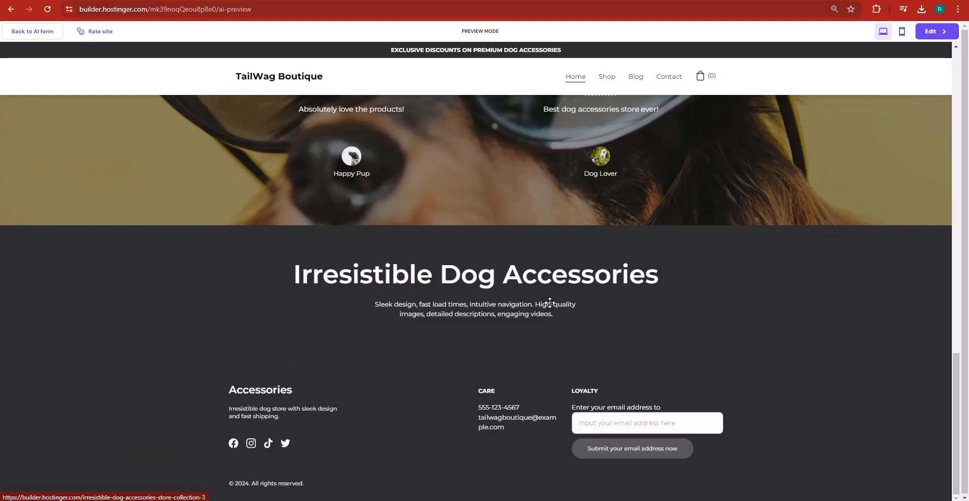
scroll(545, 311, "up", 5)
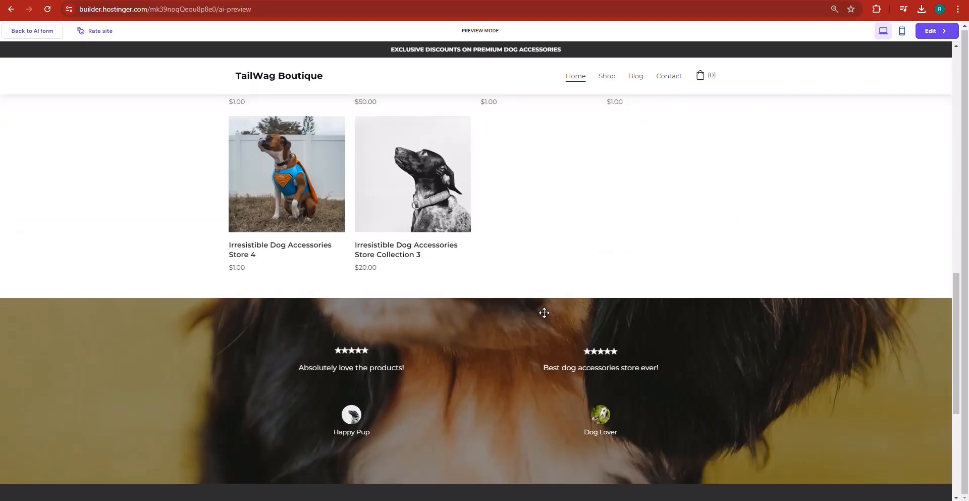
scroll(544, 312, "up", 12)
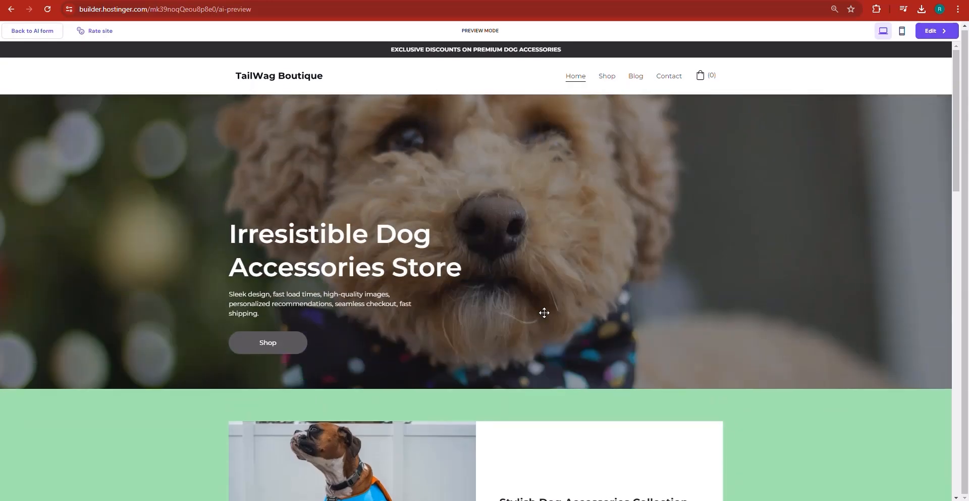
scroll(544, 313, "down", 15)
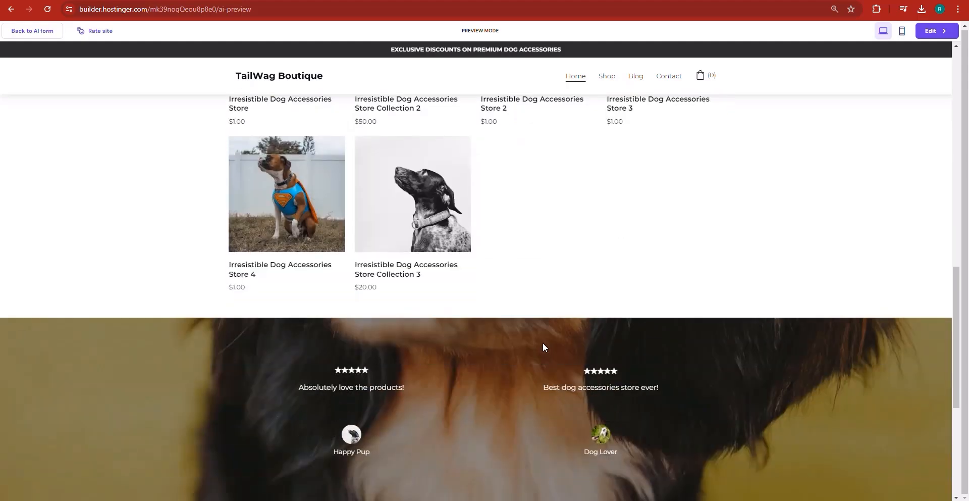
Open the previewed TailWag Boutique site for editing and dismiss the payment provider notice in its store manager
scroll(847, 404, "up", 4)
scroll(844, 406, "down", 6)
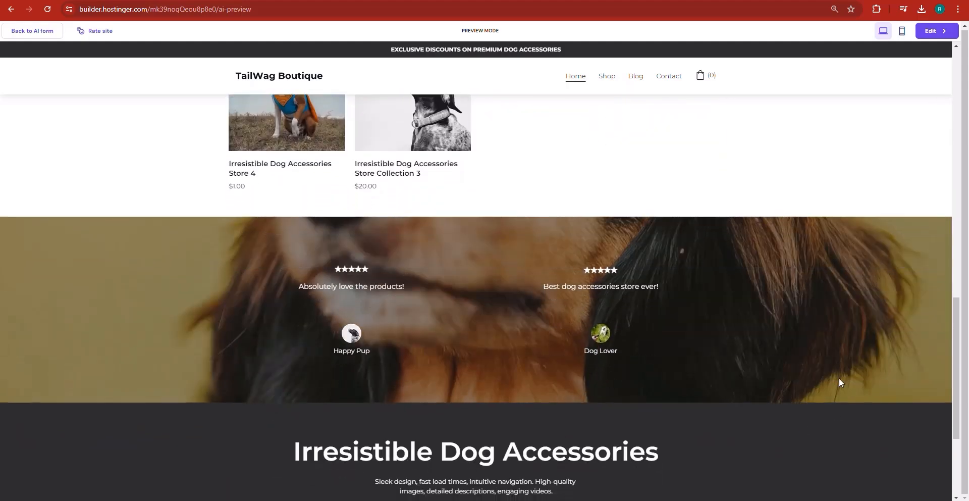
scroll(823, 393, "down", 3)
scroll(797, 424, "up", 15)
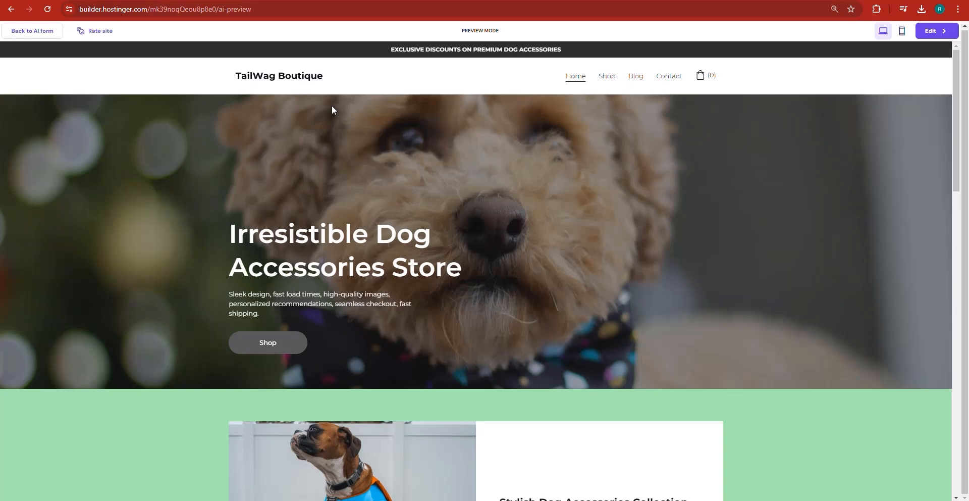
left_click(939, 32)
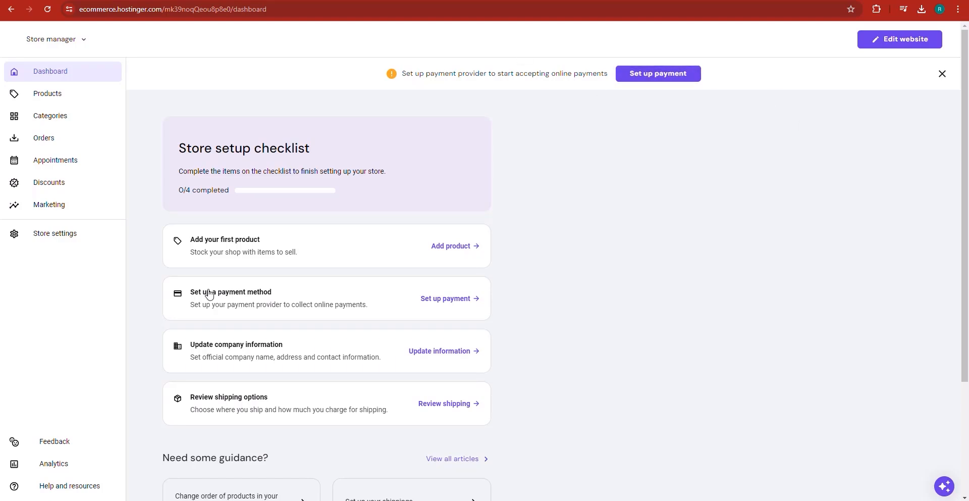
left_click(942, 74)
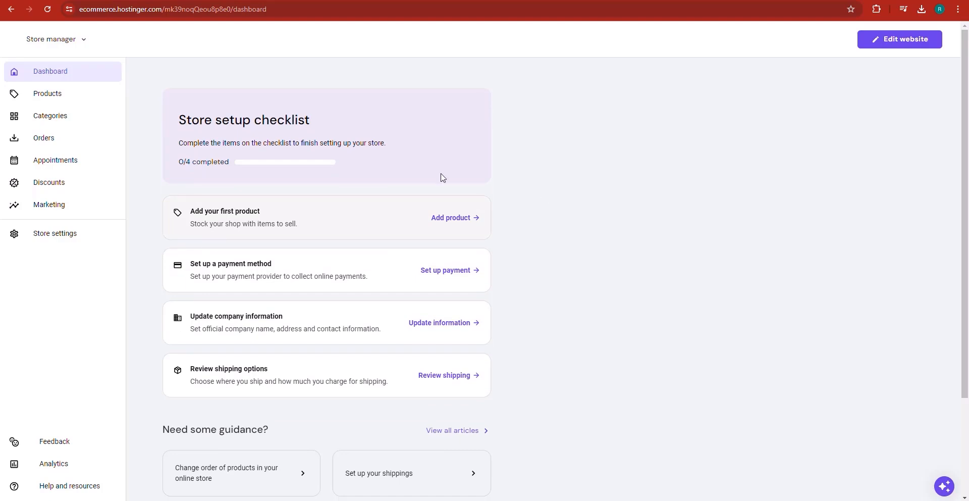
Delete all the AI-generated sample products from the store's product list
left_click(46, 98)
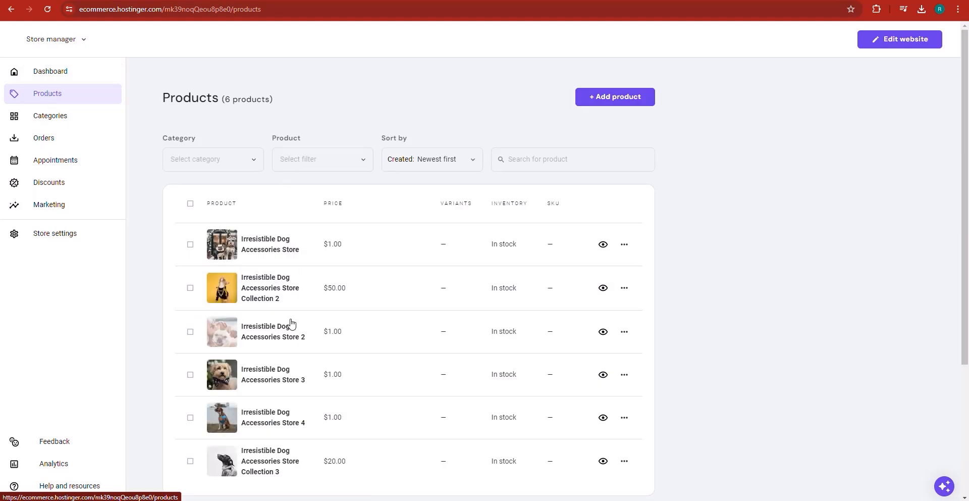
scroll(285, 324, "down", 4)
scroll(291, 296, "up", 4)
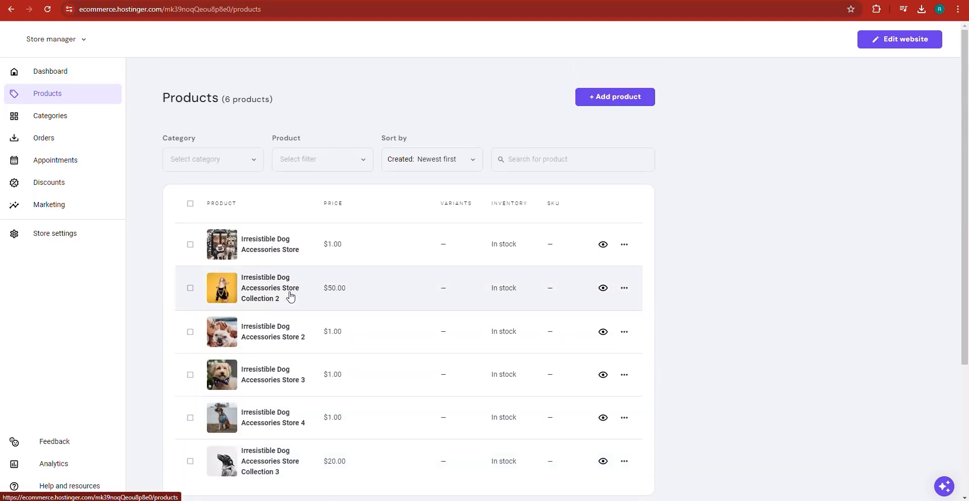
left_click(190, 203)
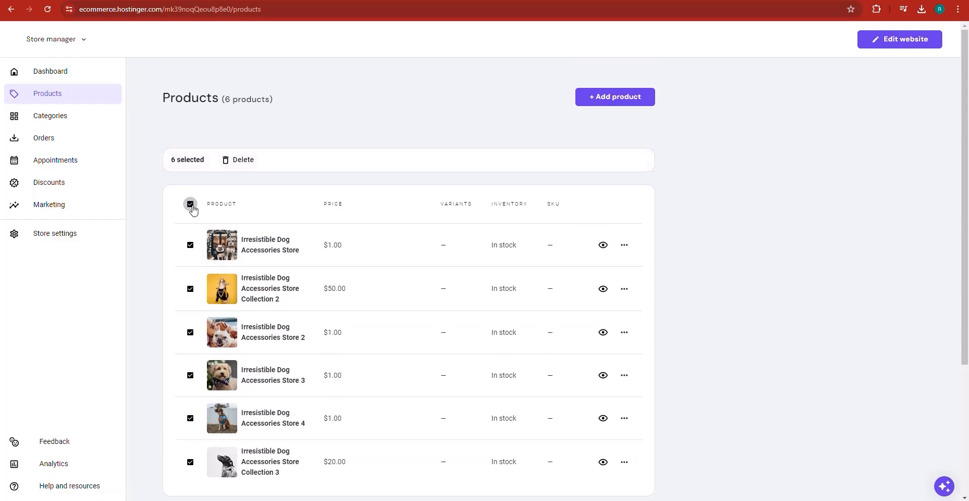
left_click(240, 161)
left_click(558, 301)
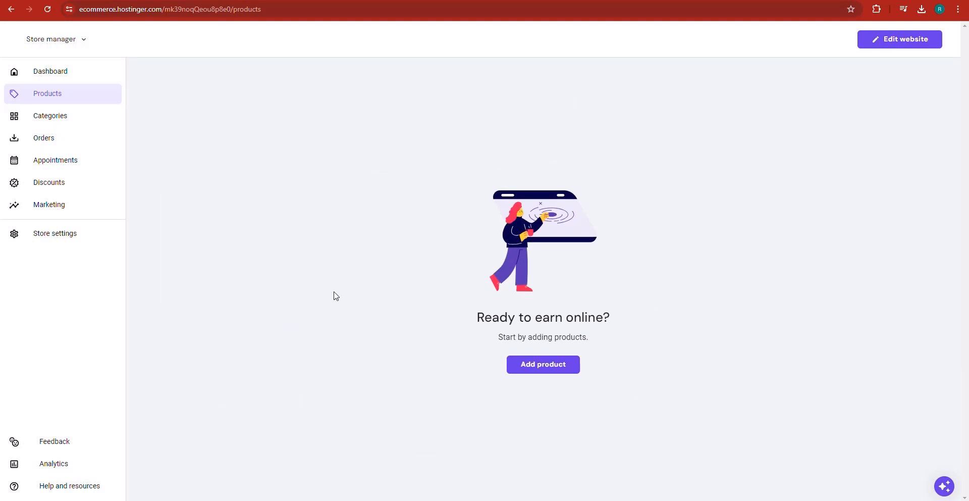
left_click(52, 123)
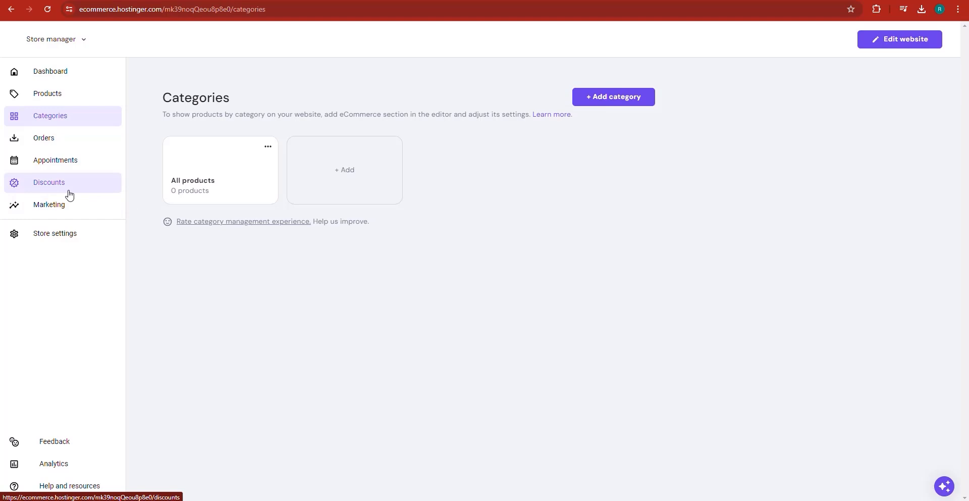
left_click(55, 101)
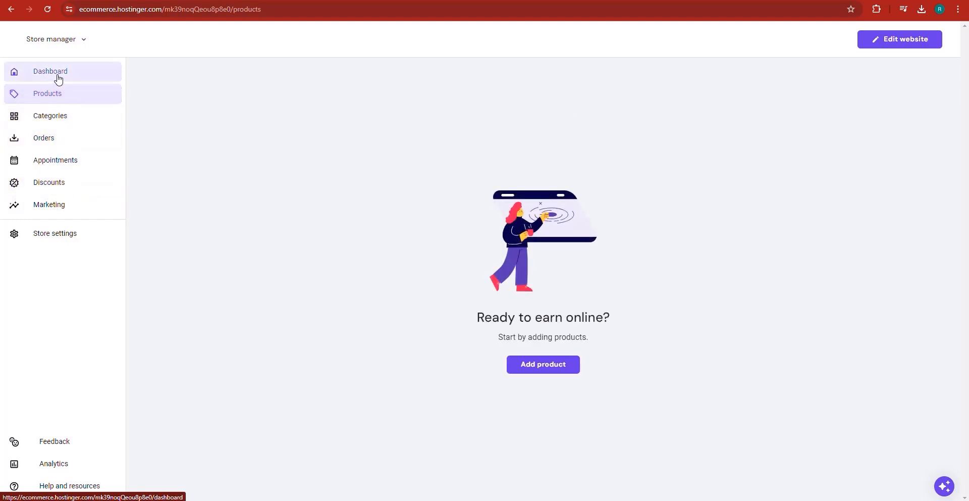
From the setup checklist's payment item, connect a PayPal account with United States as the country, and return to the store's payment settings
left_click(59, 79)
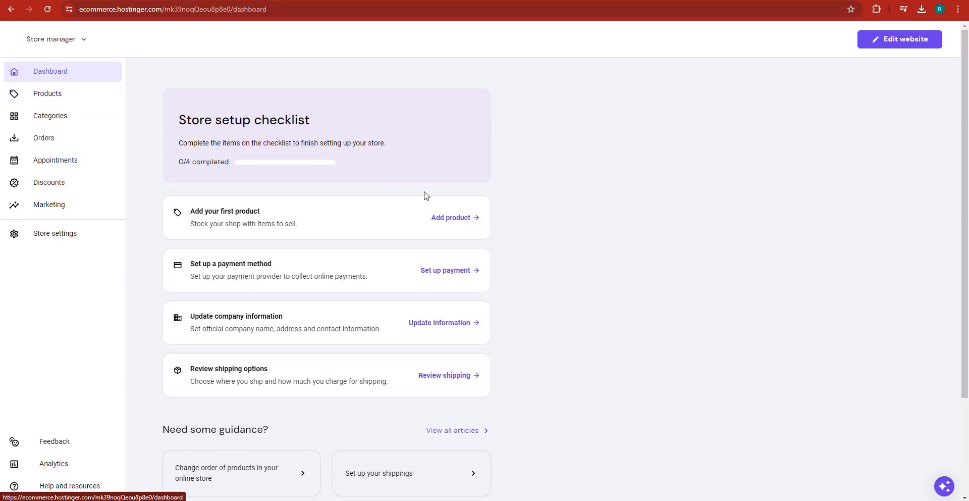
left_click(465, 279)
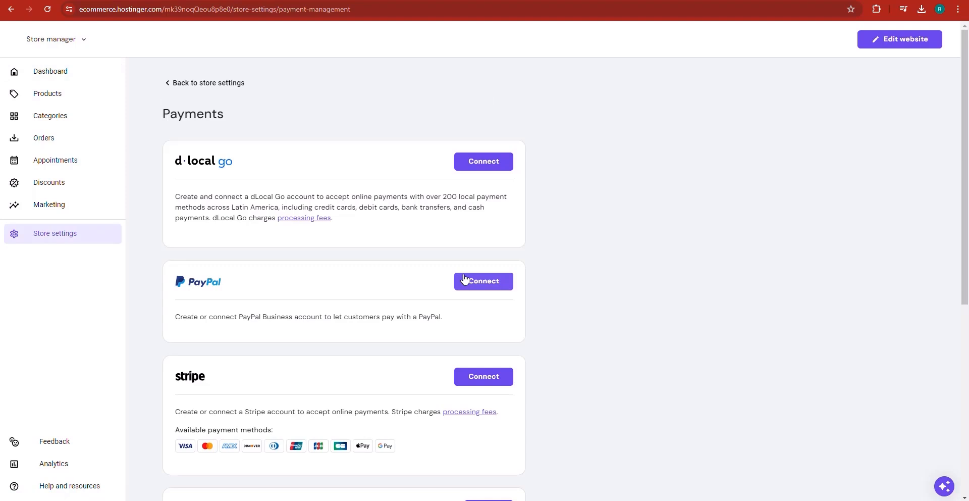
scroll(576, 498, "down", 1)
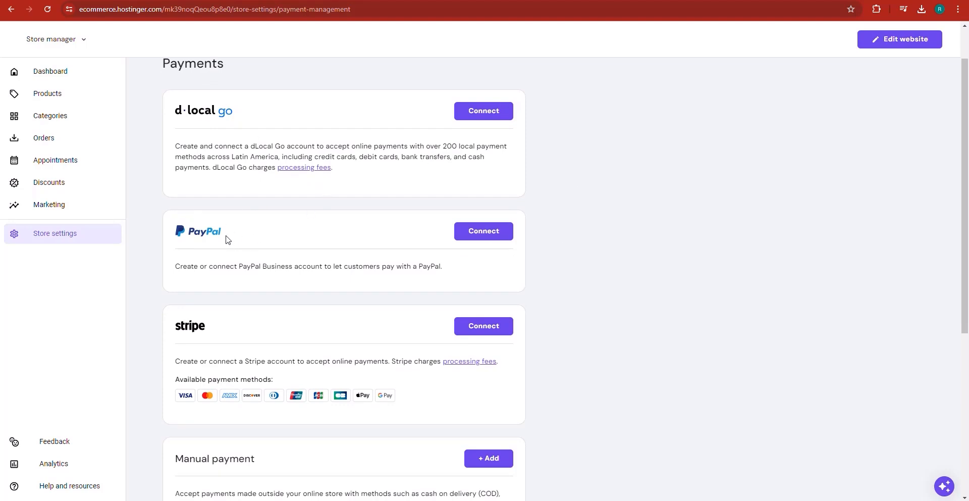
scroll(251, 223, "down", 2)
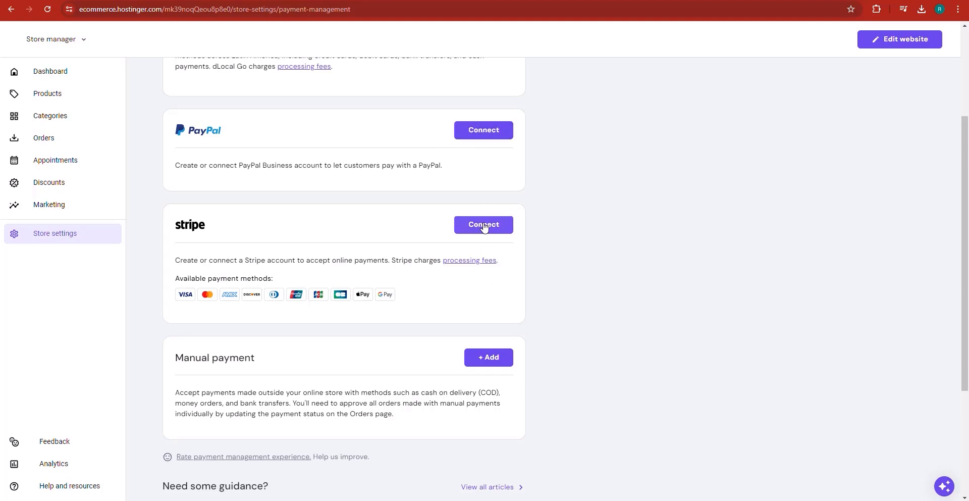
left_click(480, 131)
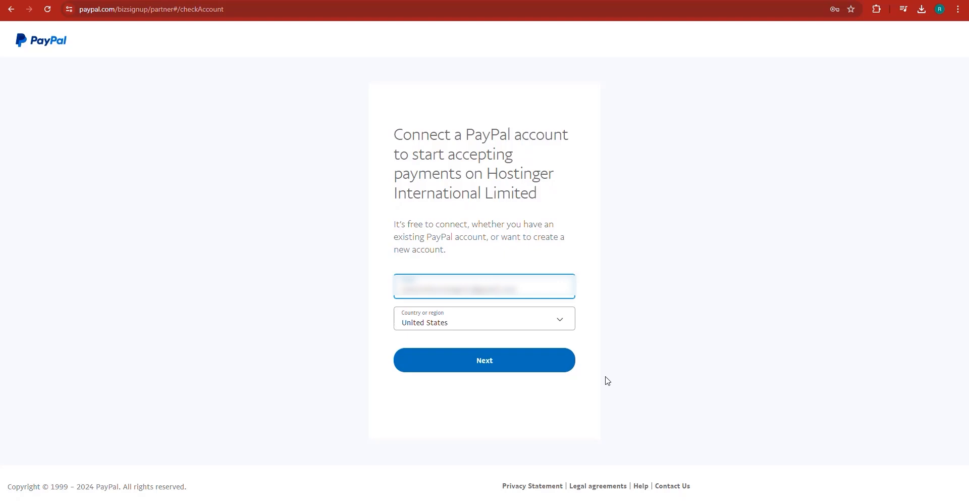
left_click(529, 366)
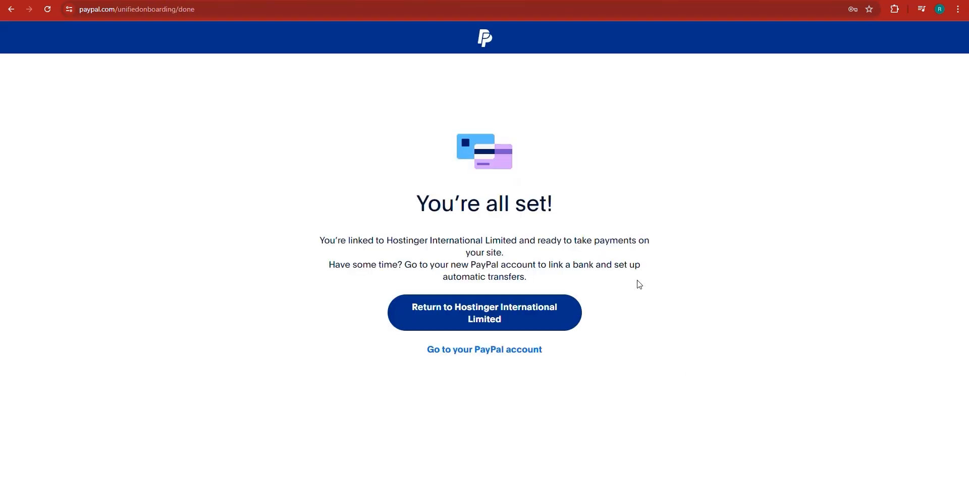
left_click(488, 328)
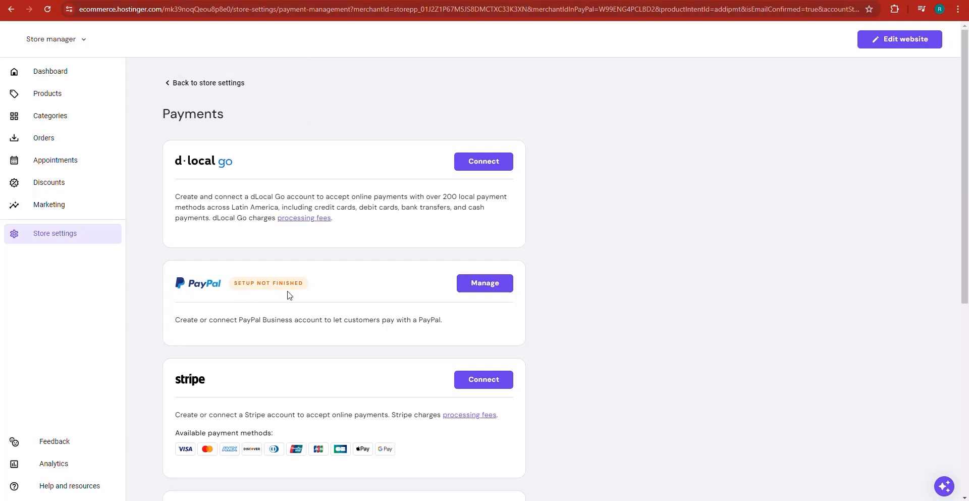
Reload the payments page and examine PayPal's connection status and the remaining payment options
left_click(456, 11)
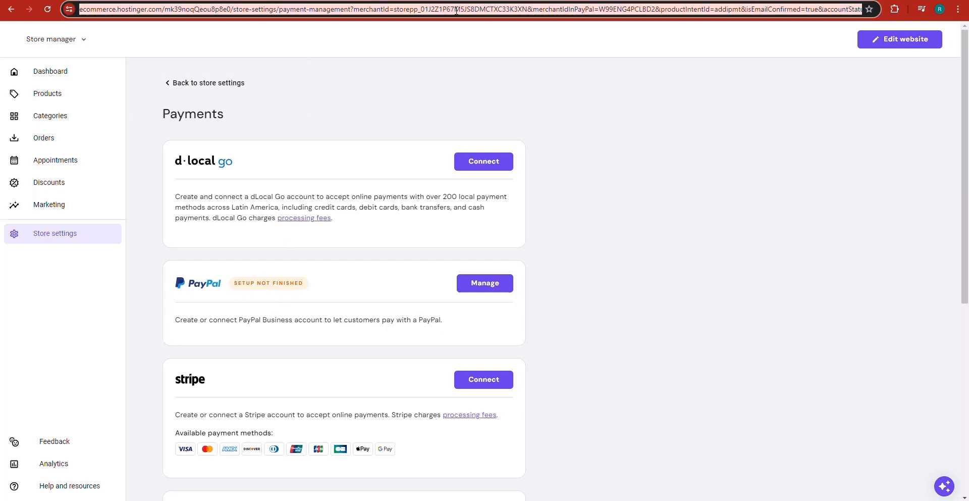
key("Return")
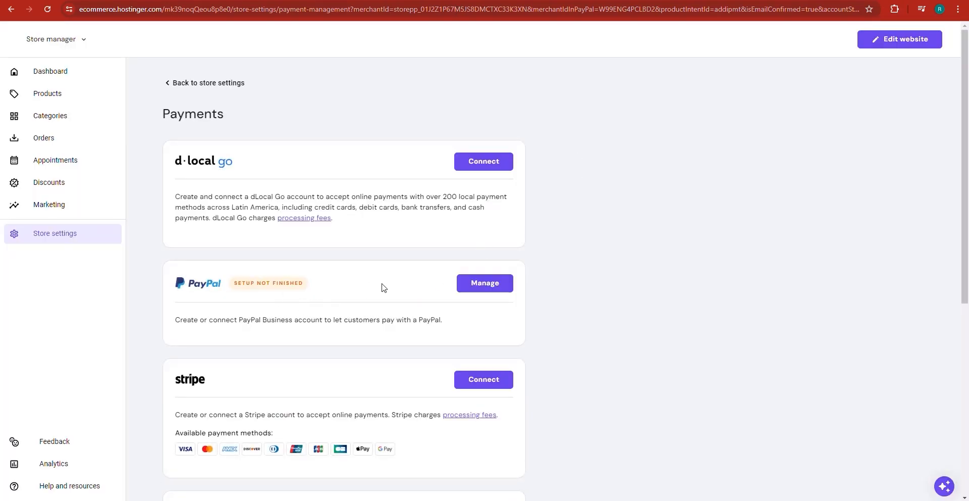
scroll(572, 265, "down", 4)
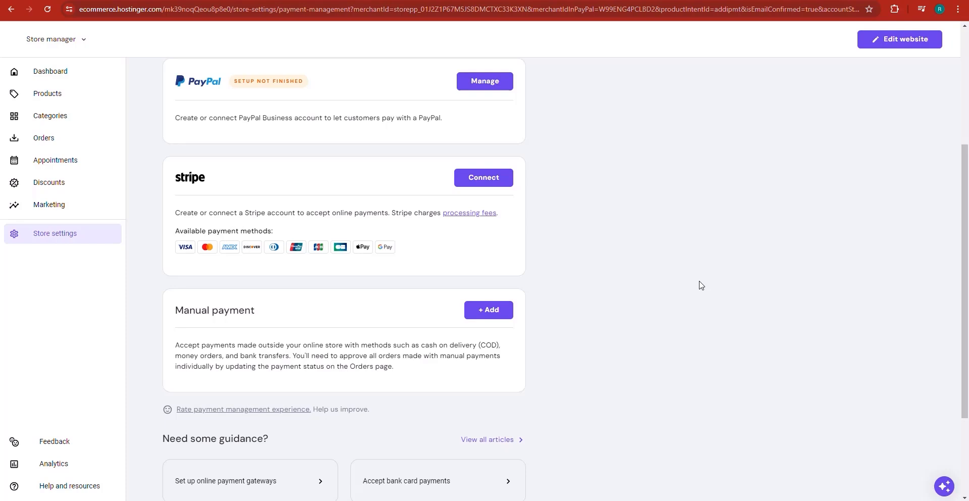
scroll(485, 258, "down", 1)
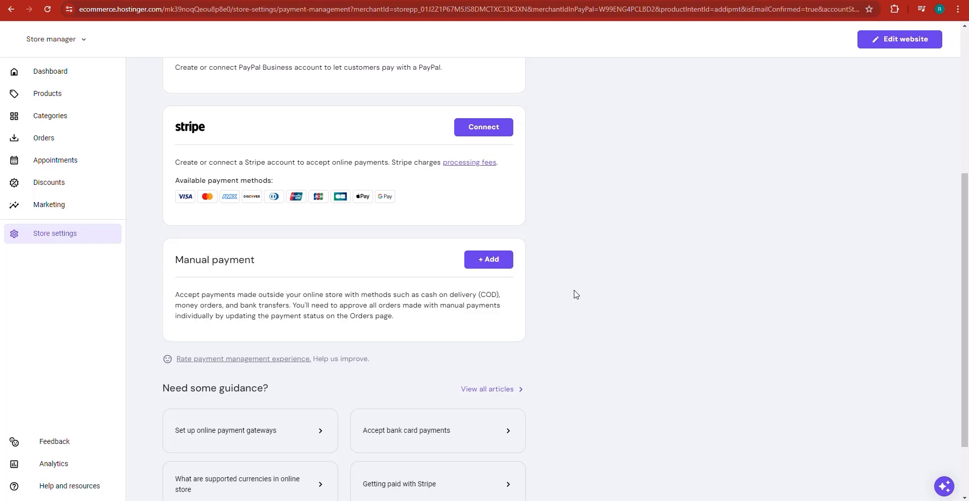
scroll(590, 288, "up", 2)
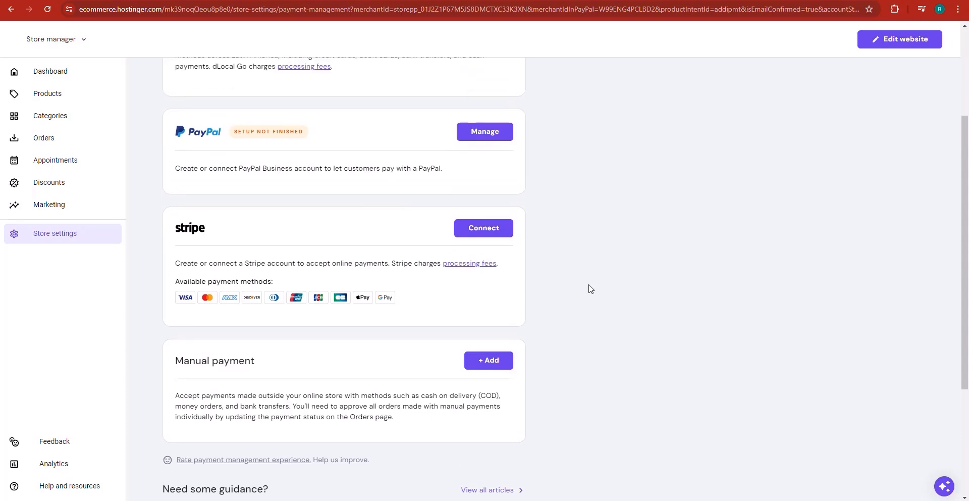
scroll(591, 289, "down", 2)
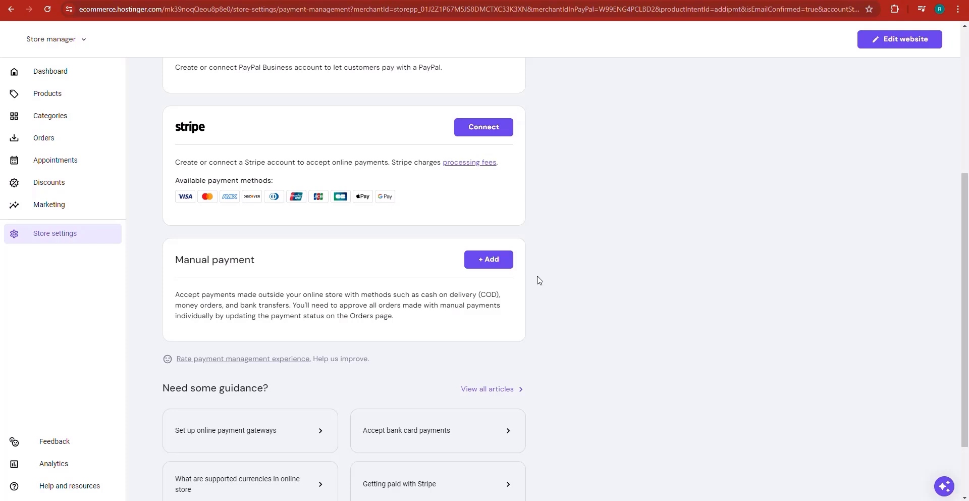
Start a new manual payment method and name it Cash On Delivery at checkout
left_click(488, 259)
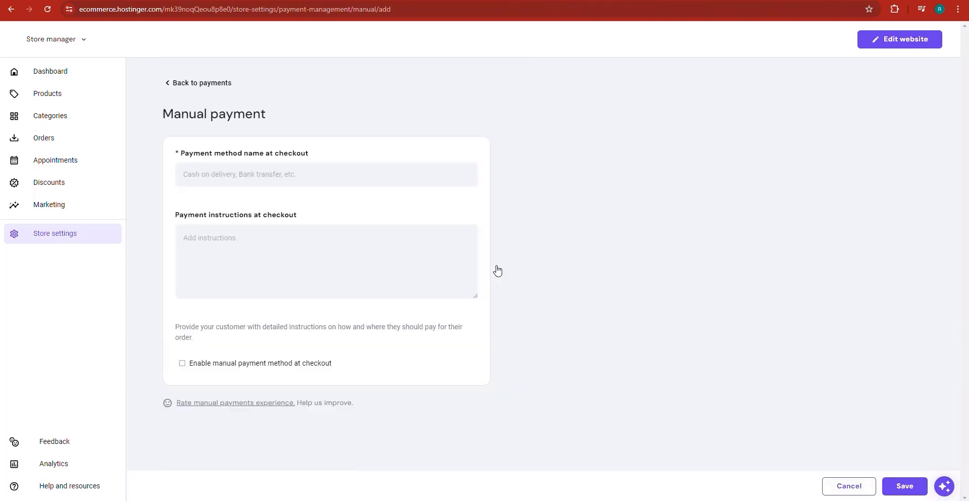
left_click(268, 174)
type("Cash On Delivery")
key("Tab")
Enter the instructions "You don't have to pay now. Pay once you get the shipment, and you can return the material right away if you don't like it."
type("You")
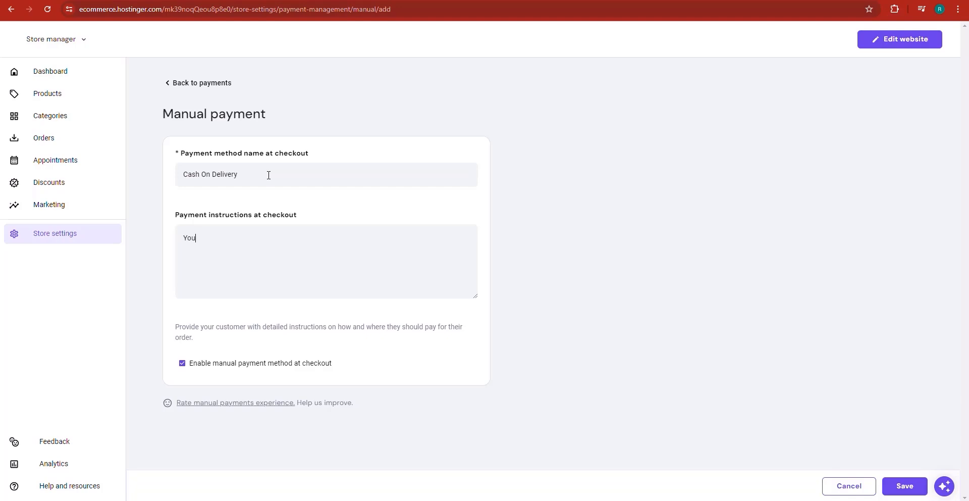
type(" don't have to pay now")
type(". ")
type("Pay once you ")
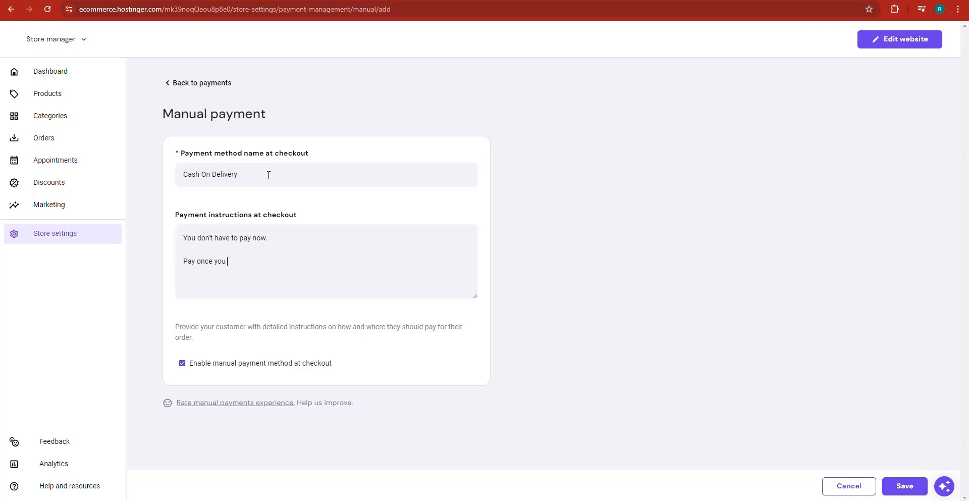
type("get the shipment, and you can re")
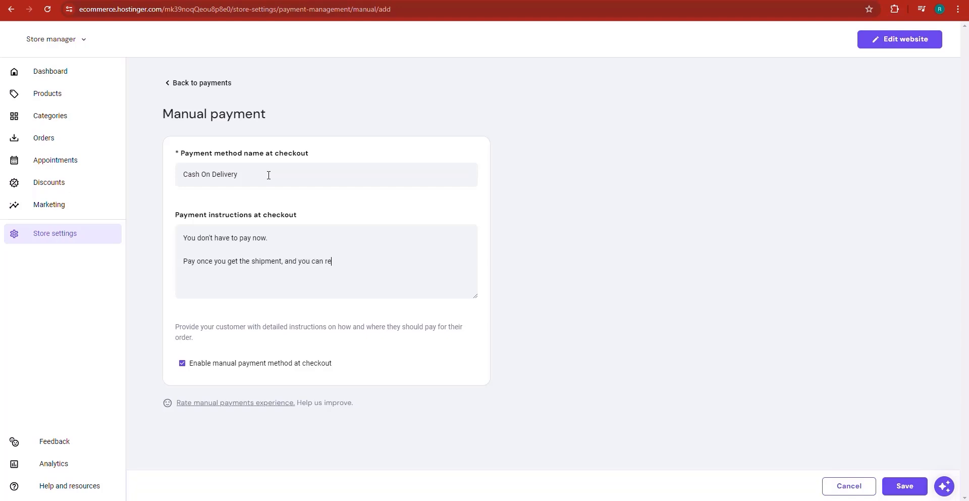
type("turn the material right away if you")
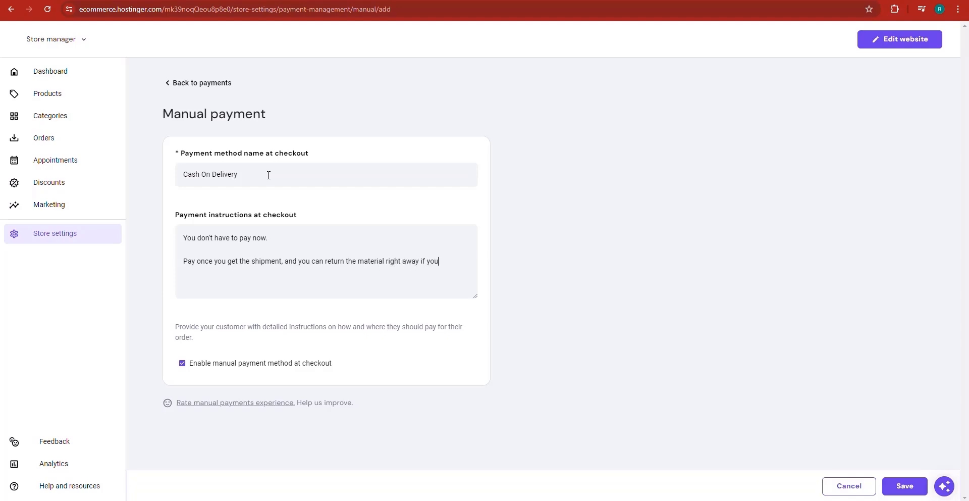
type("don't like it.")
Finish the instructions with "Please fill all the important information for better deliverability." and save the payment method
key("Return")
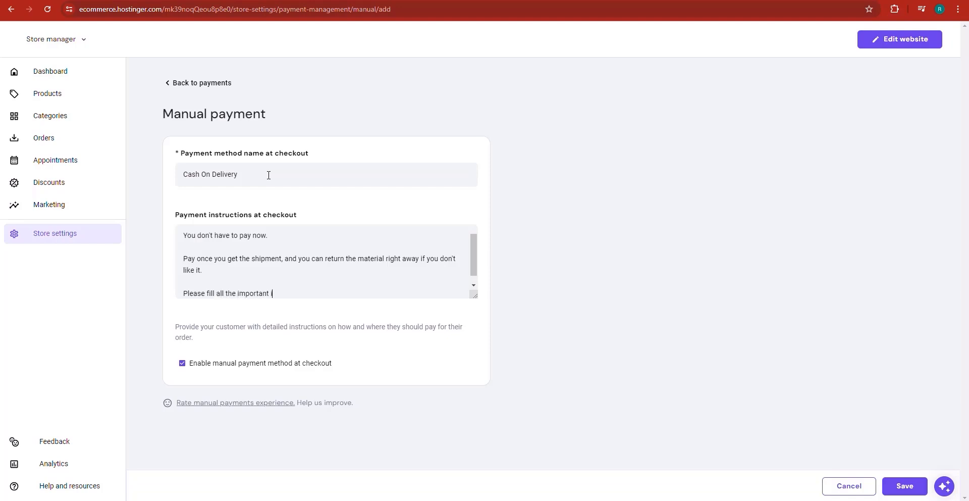
type("mation for better deliverability.")
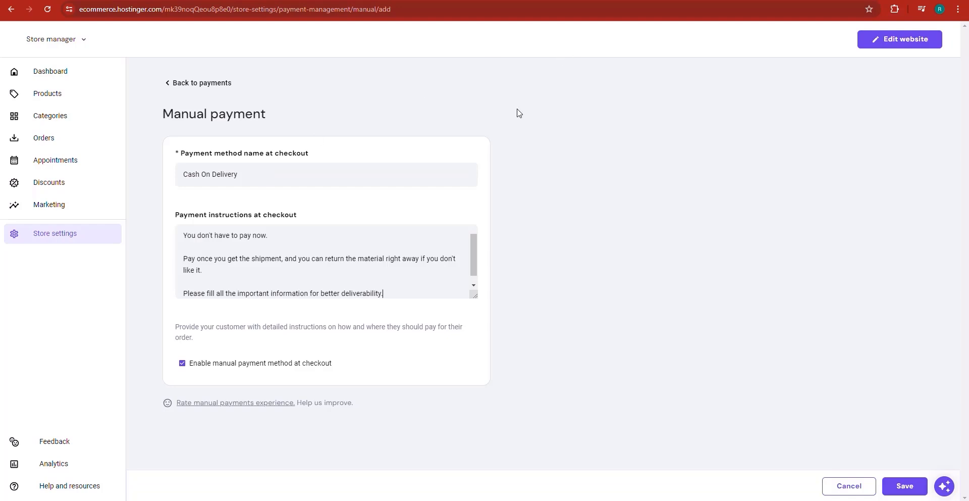
left_click(904, 488)
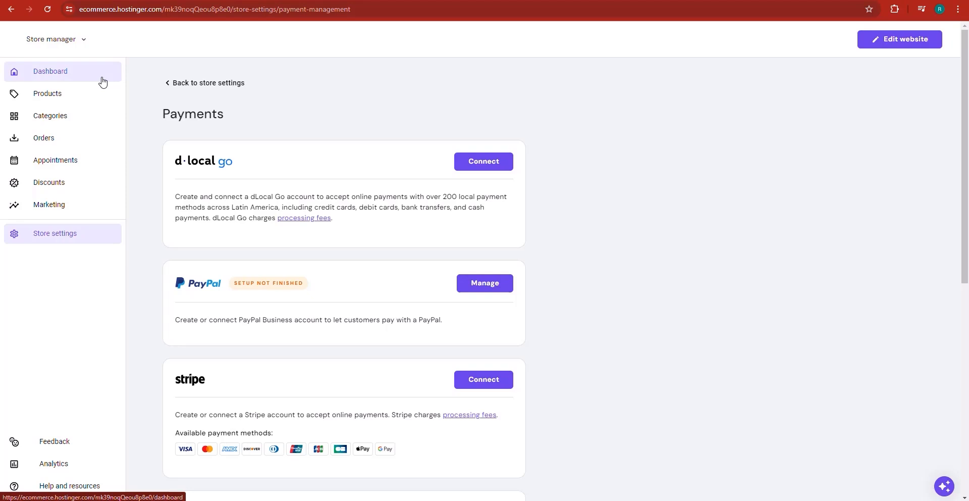
Open the company information form from the dashboard's store setup checklist and fill in the company email
left_click(75, 80)
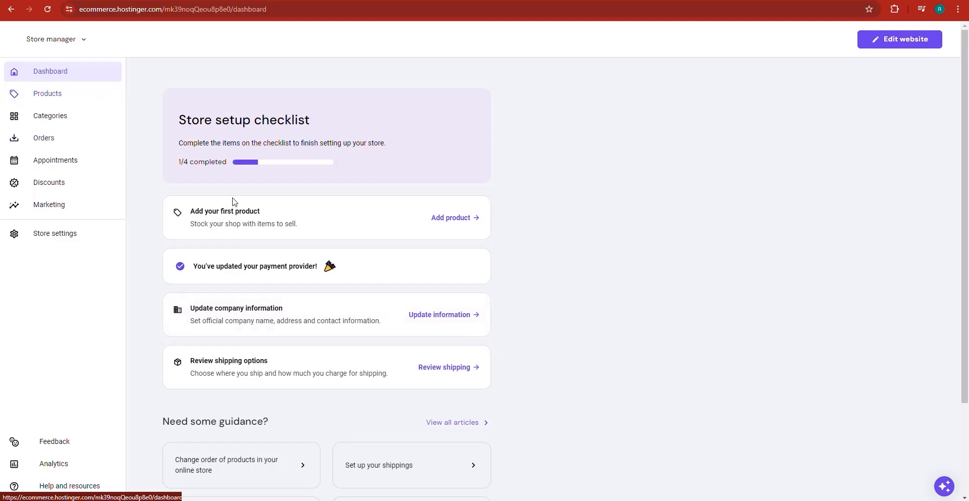
left_click(271, 318)
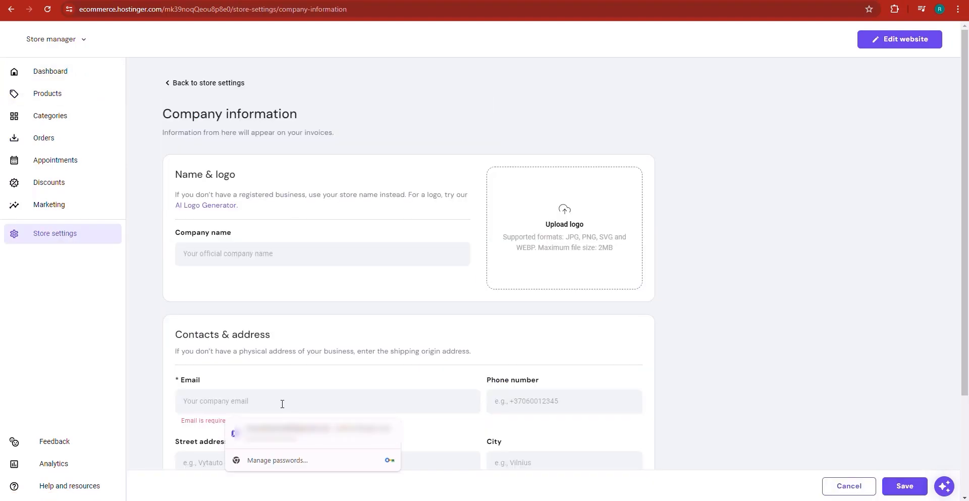
key("ctrl+v")
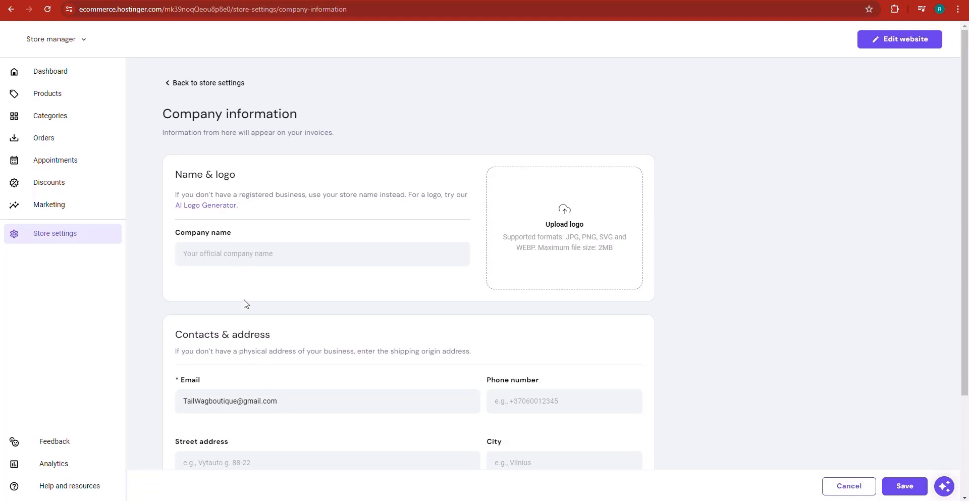
Copy the brand name TailWag Boutique from the ChatGPT conversation and enter it as the company name
left_click(253, 253)
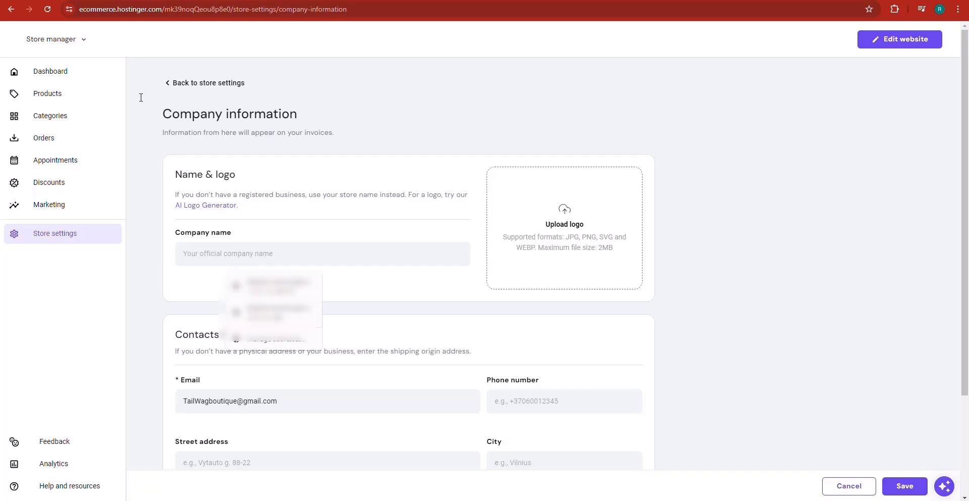
key("ctrl+Tab")
triple_click(390, 267)
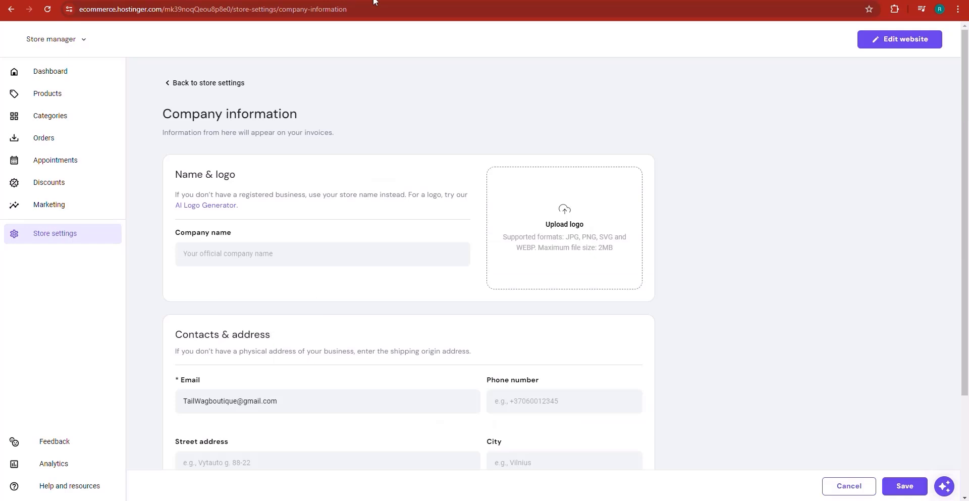
right_click(237, 244)
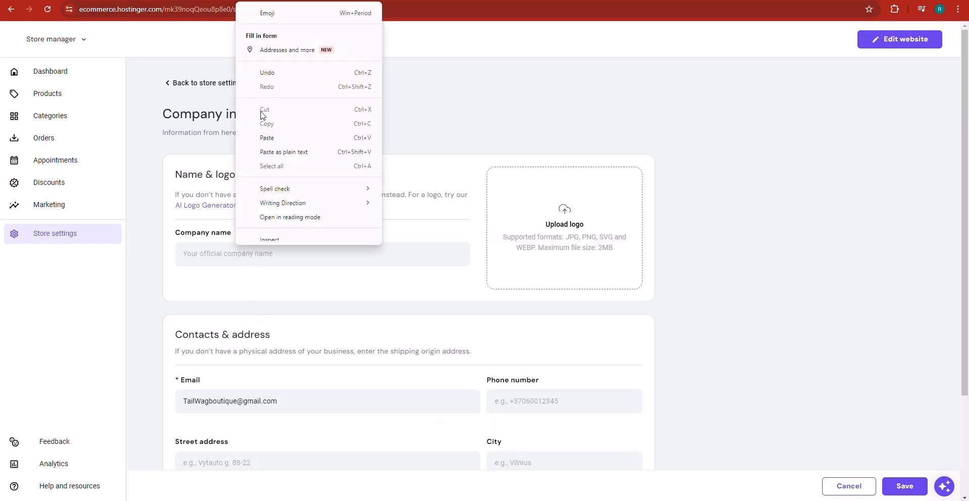
left_click(272, 136)
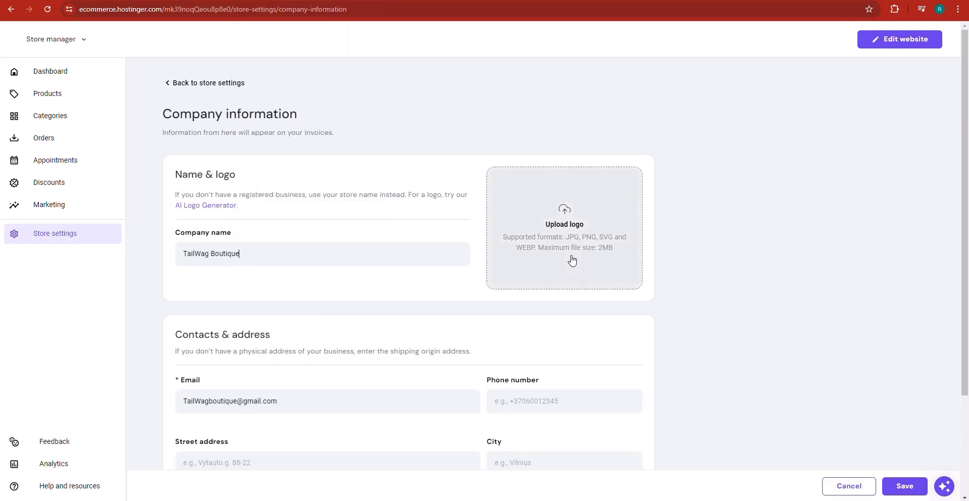
Set the state in the company's contact and address details to Arizona
scroll(551, 281, "down", 1)
scroll(564, 338, "down", 2)
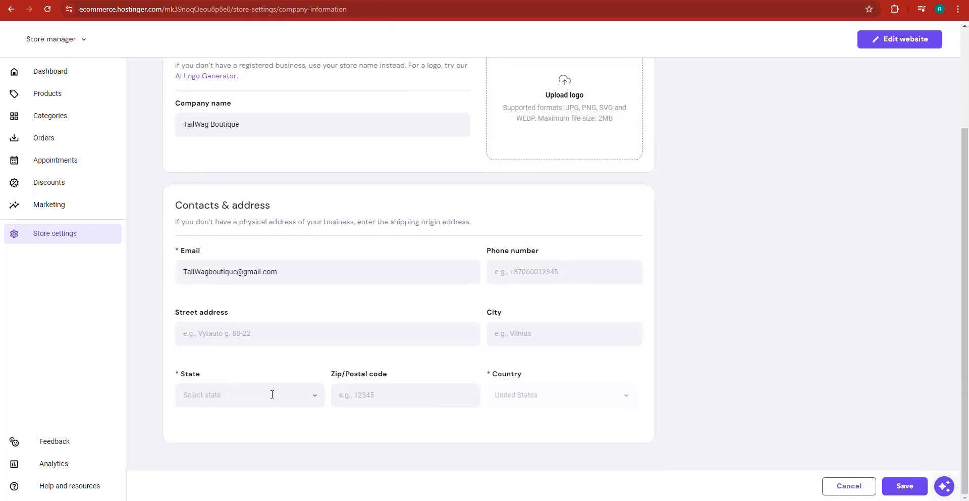
left_click(297, 401)
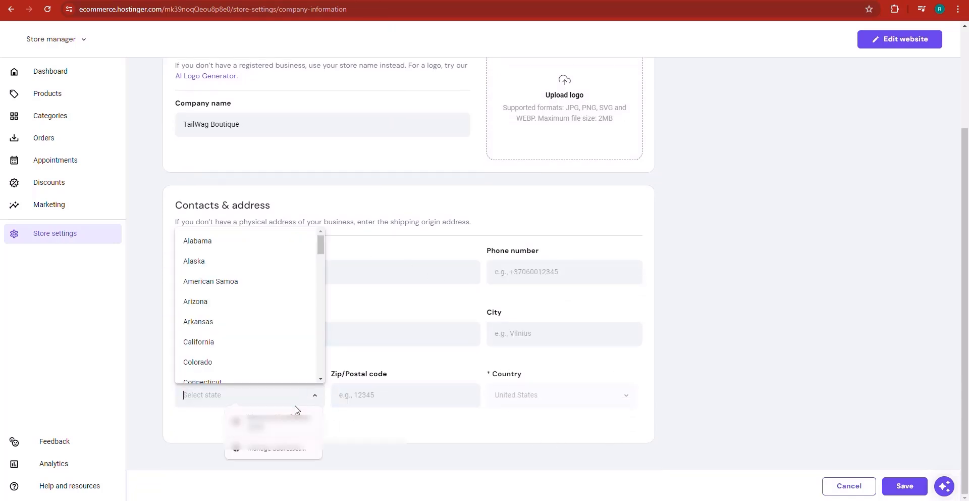
left_click(227, 301)
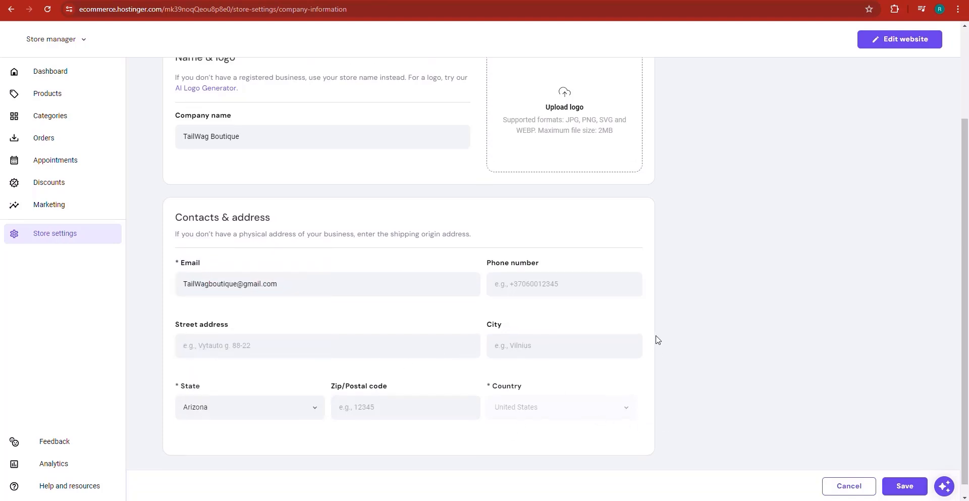
Switch to the ChatGPT conversation and send the prompt "FOR number 2, generate a minimlasit logo for my store."
scroll(655, 337, "up", 3)
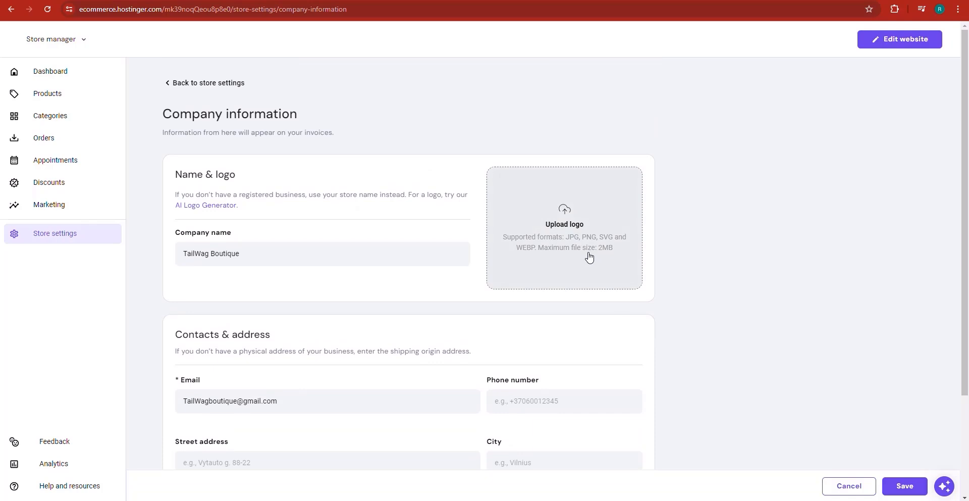
left_click(590, 257)
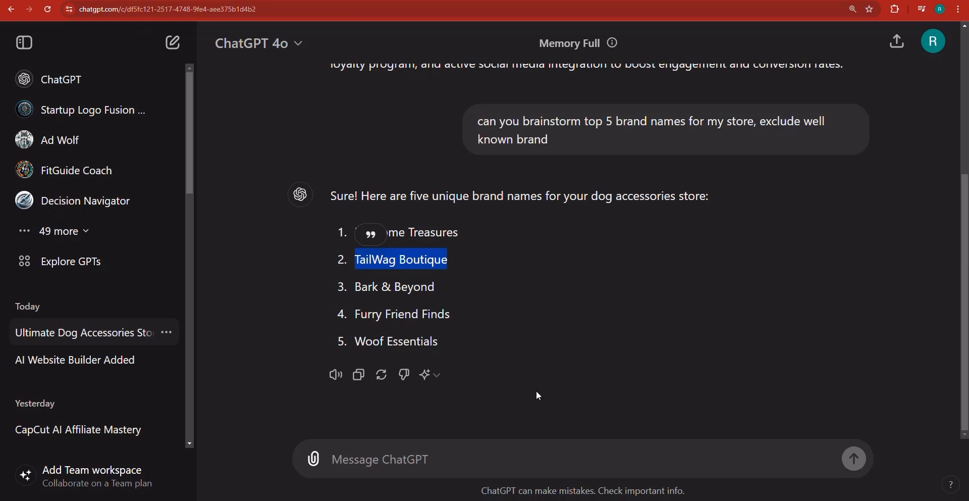
left_click(419, 448)
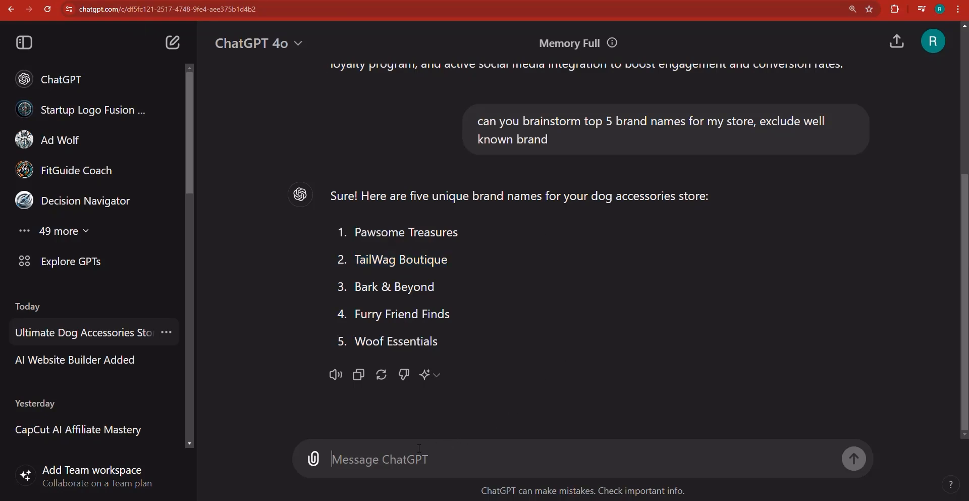
type("F")
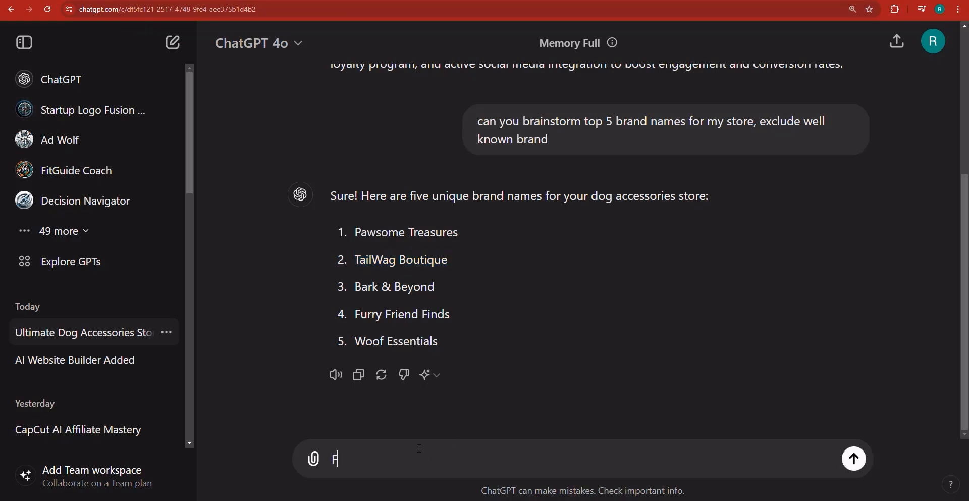
type("OR number 2, gen")
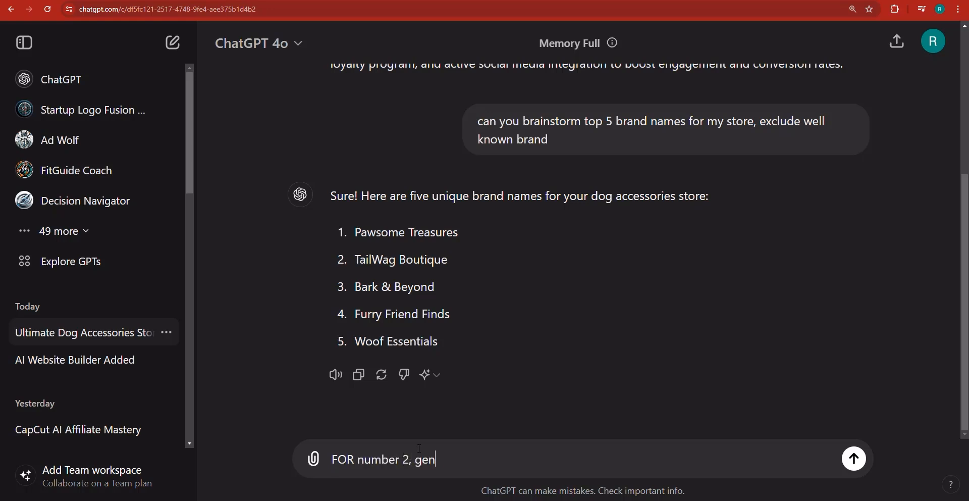
type("erate a minimlasit ")
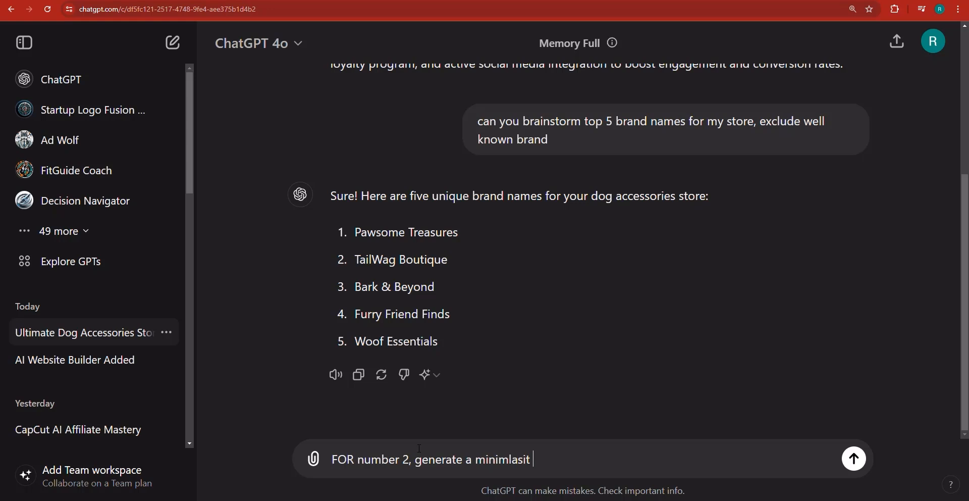
type("logo or")
key("BackSpace")
type("for my store")
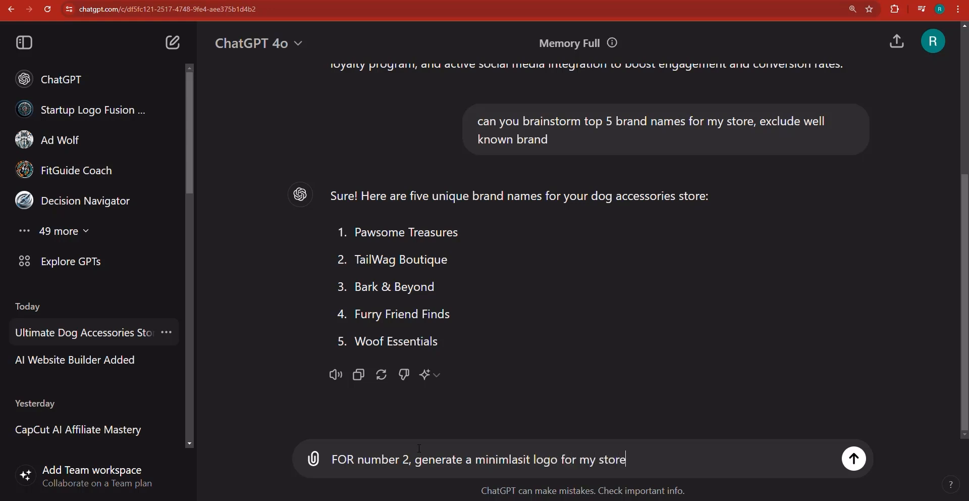
type(".?")
key("Return")
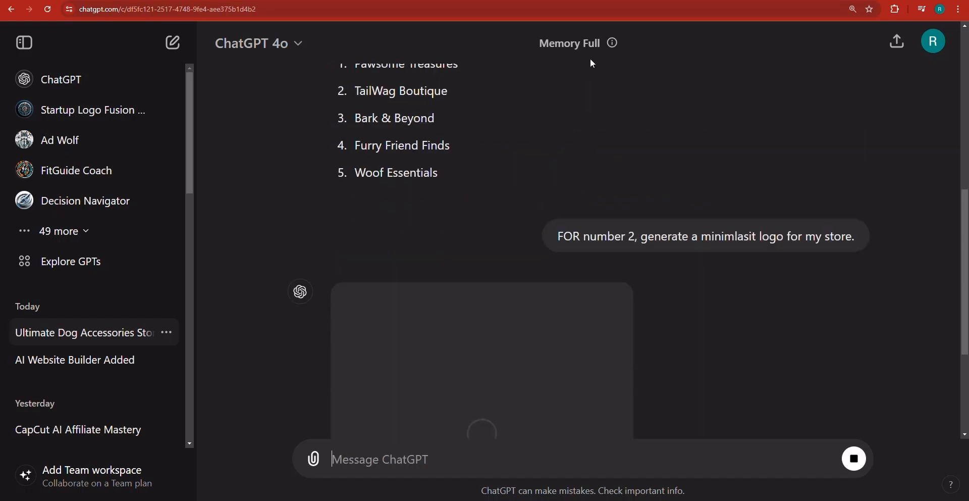
Open Canva in a new tab and create a blank 500 × 500 px logo design
left_click(508, 0)
type("c")
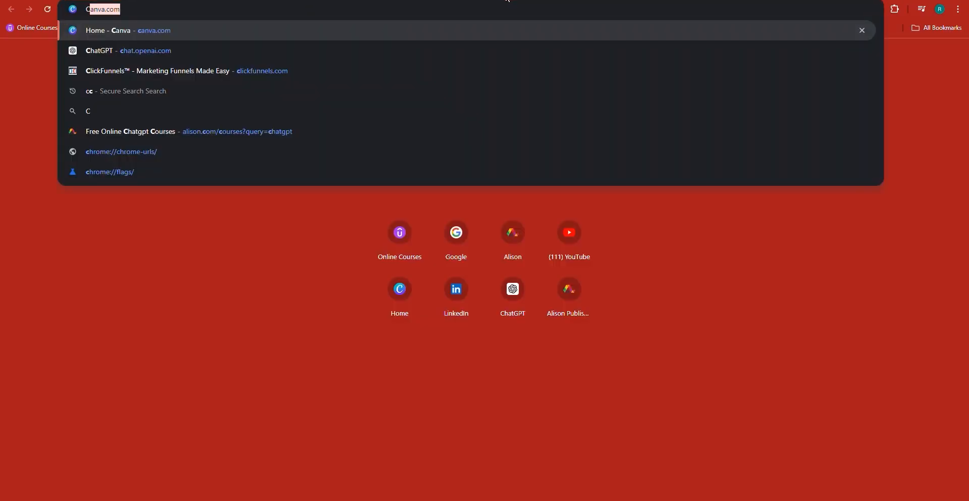
key("Return")
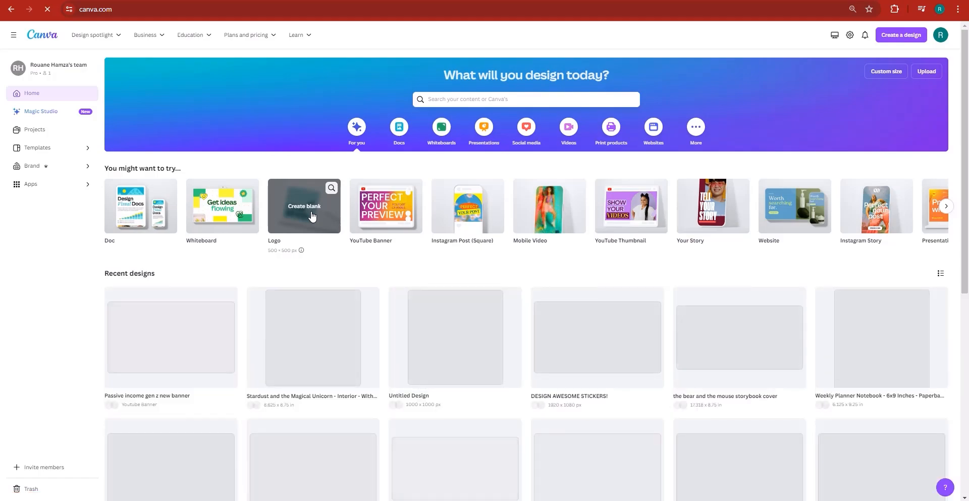
left_click(312, 217)
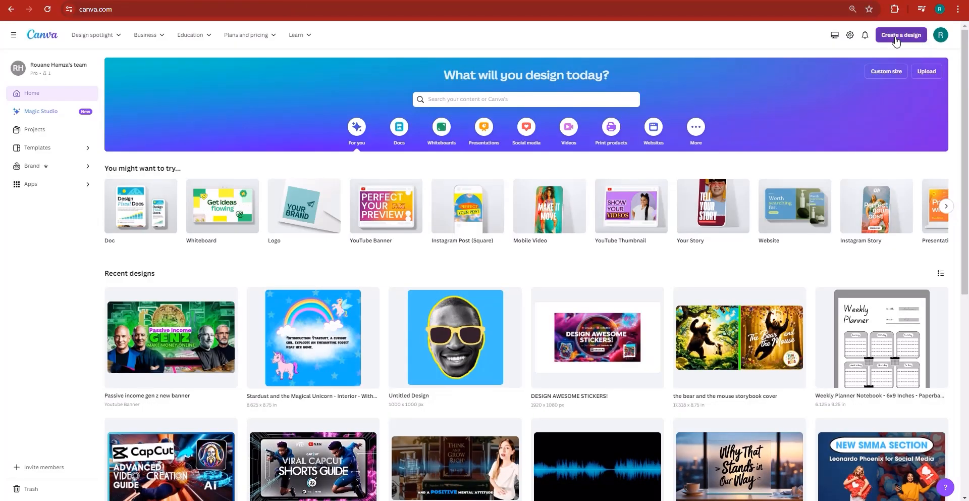
left_click(897, 41)
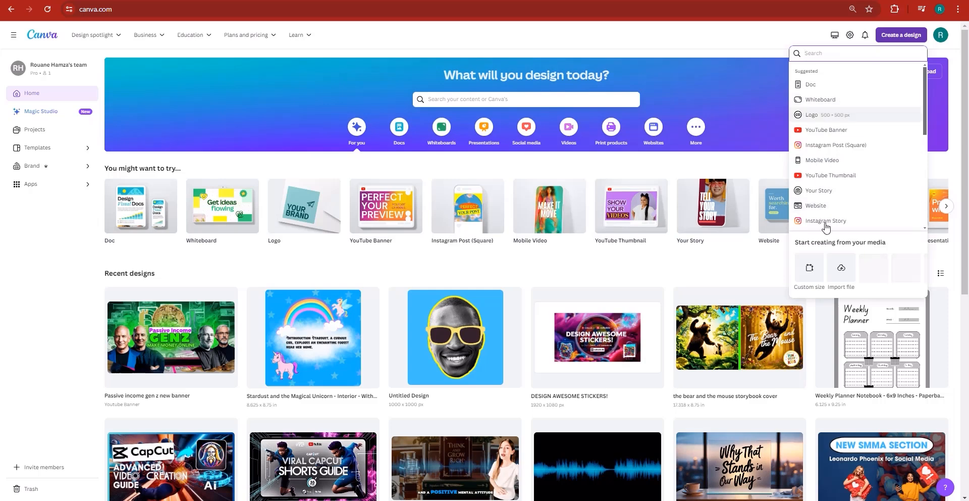
left_click(810, 267)
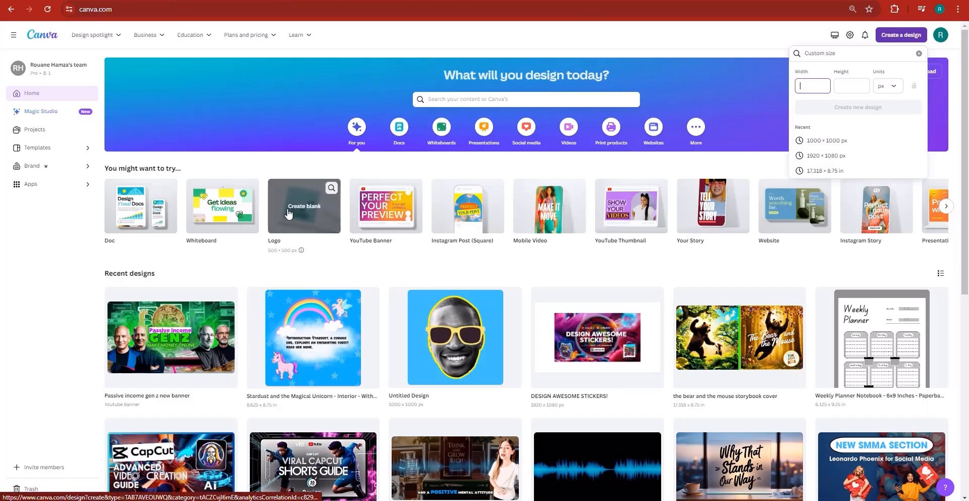
left_click(295, 213)
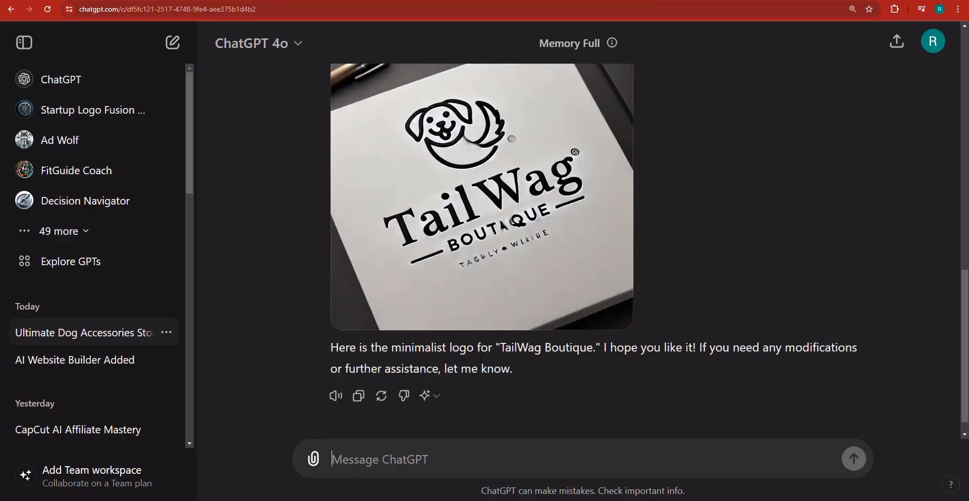
Review the generated logo in ChatGPT and send the follow-up "I am looking for a logo design not a mockup, please"
scroll(485, 347, "up", 3)
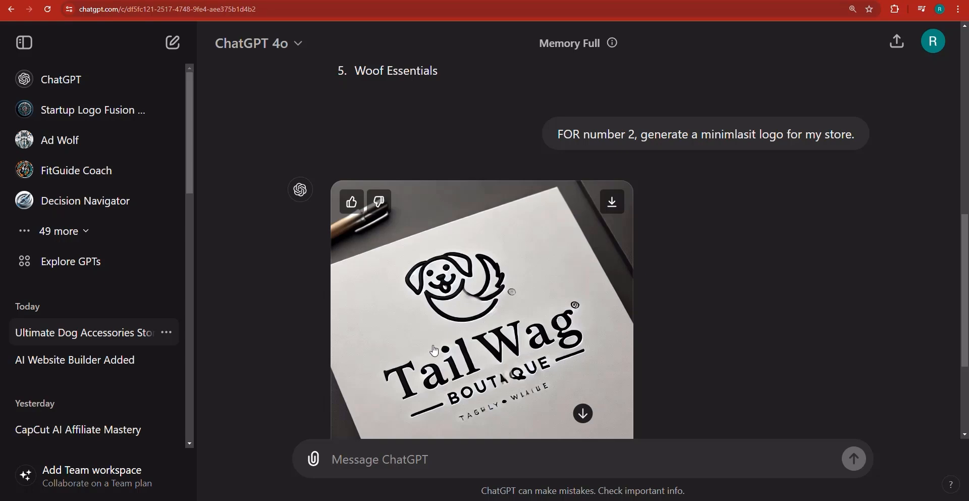
scroll(557, 303, "down", 2)
scroll(556, 303, "down", 2)
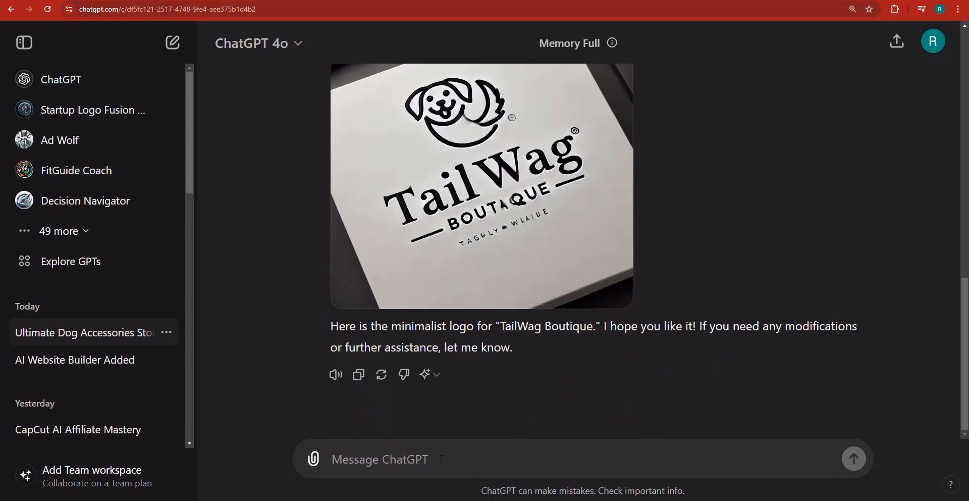
type("I")
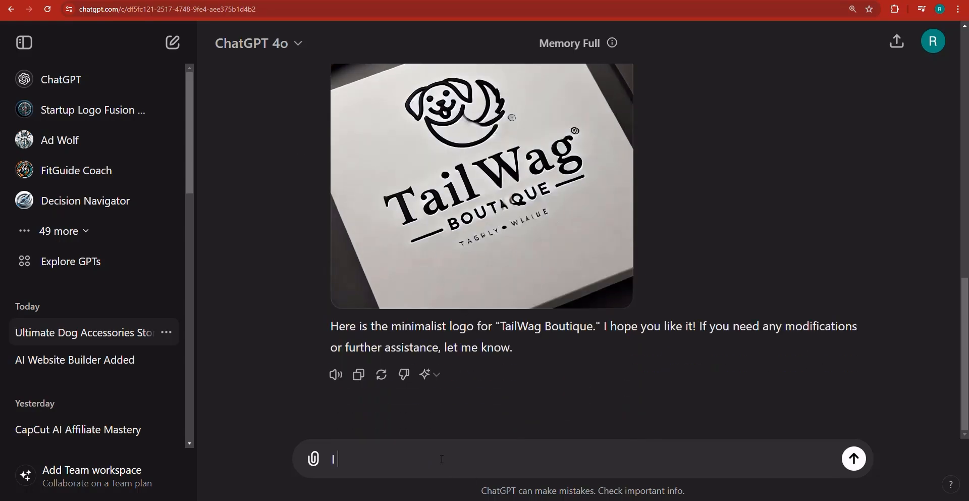
type(" am looking fo")
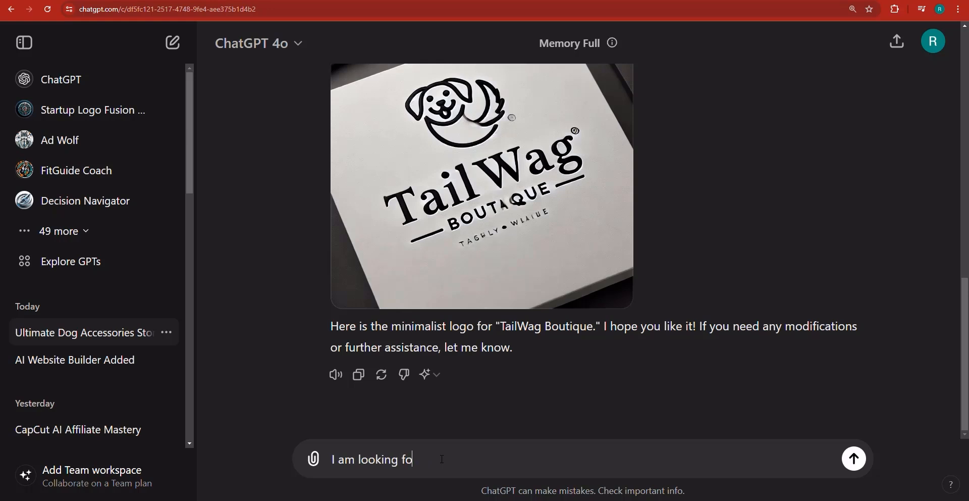
type("r a logo design no")
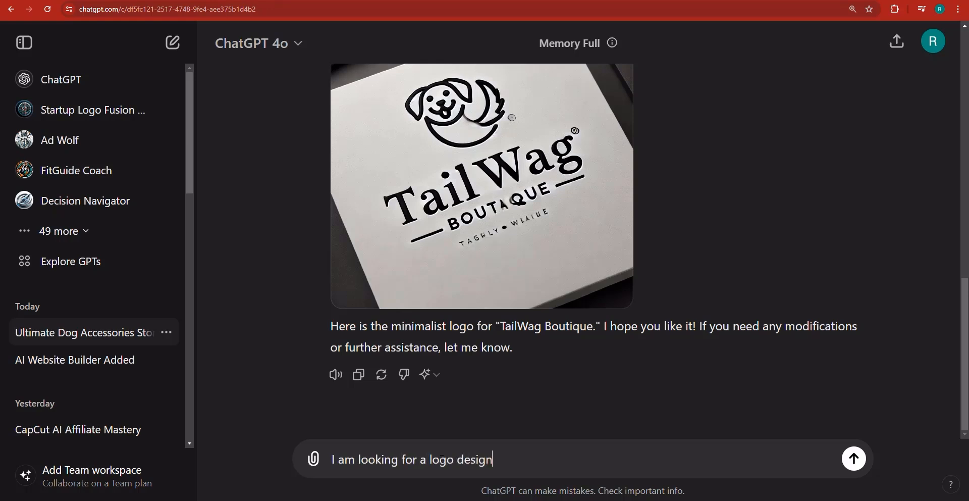
key("BackSpace")
key("BackSpace")
type("not a mockup, please")
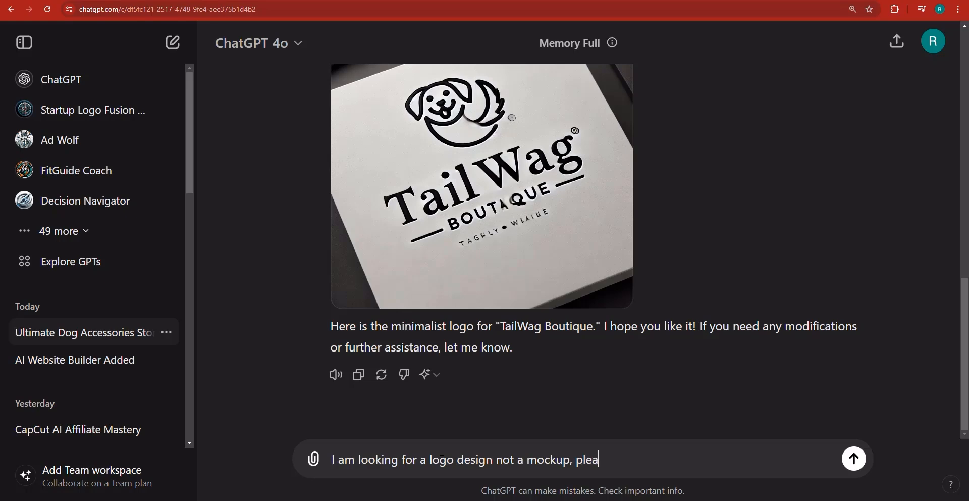
key("Return")
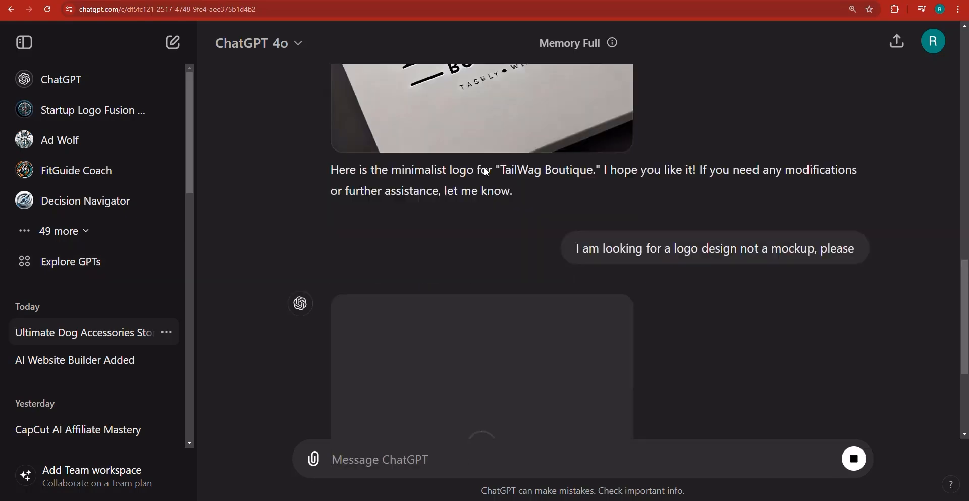
Copy the brand name TailWag Boutique from the ChatGPT list and use it as the title of the Canva logo design
scroll(525, 231, "up", 10)
scroll(527, 236, "up", 3)
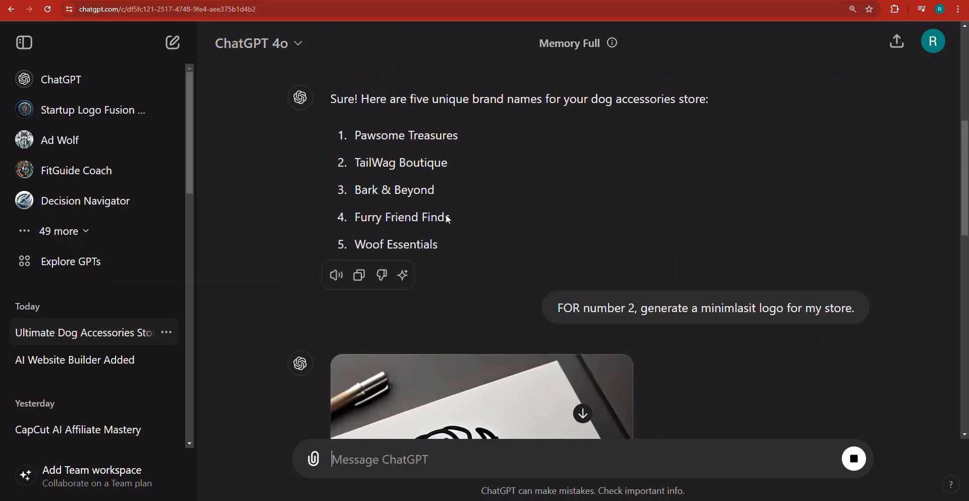
left_click_drag(451, 165, 357, 166)
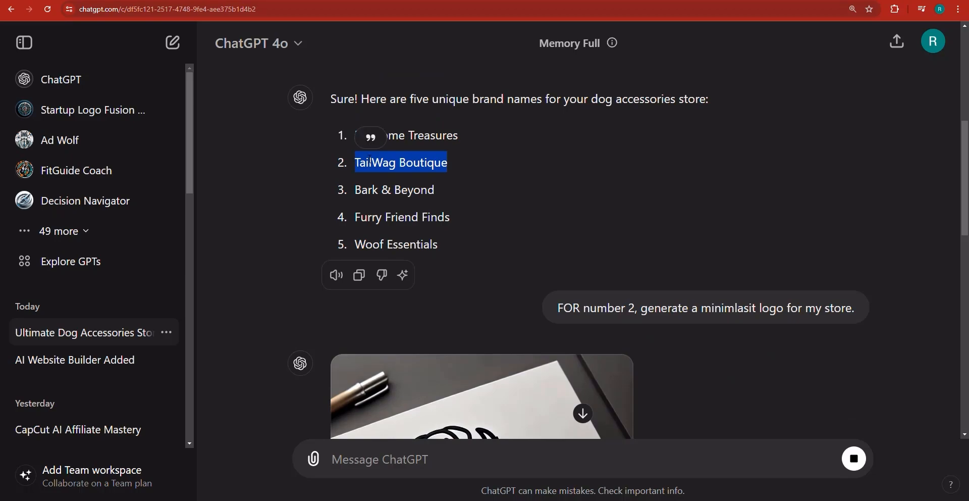
right_click(368, 156)
left_click(389, 162)
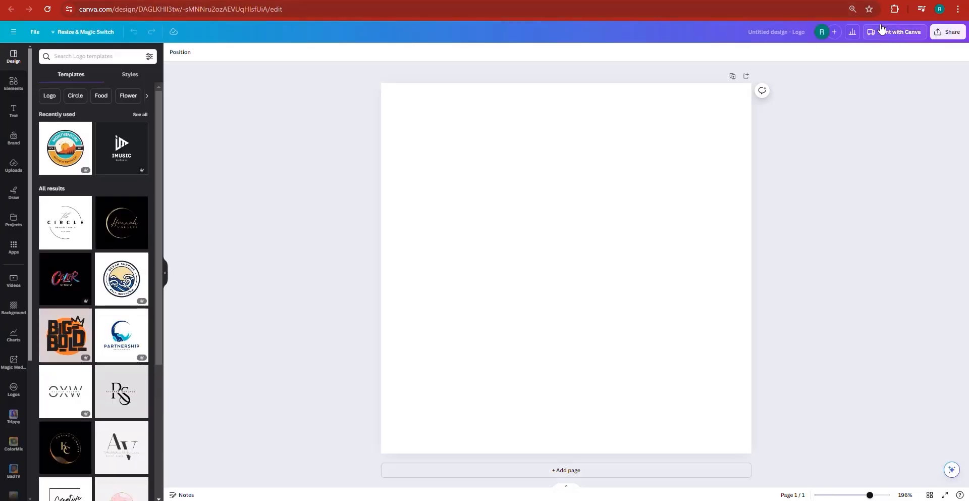
key("ctrl+v")
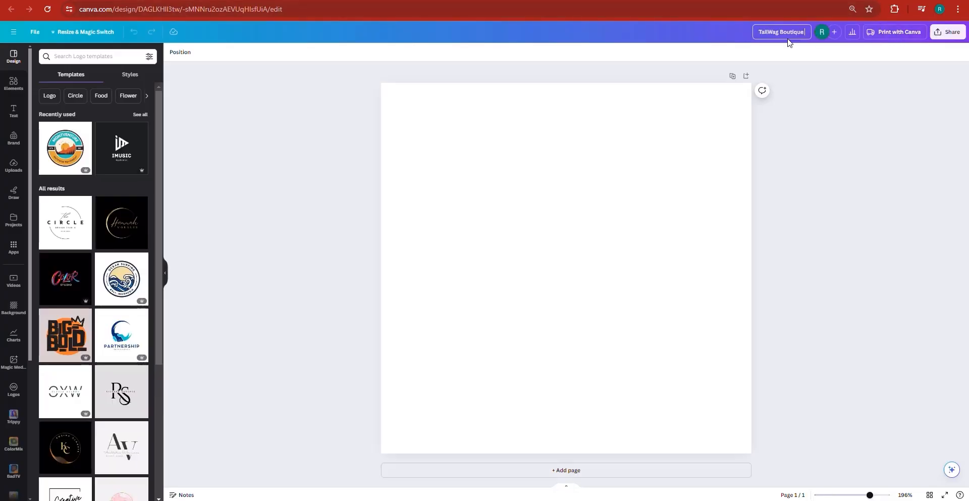
Extend the design title so that it reads "TailWag Boutique - logo"
type("-")
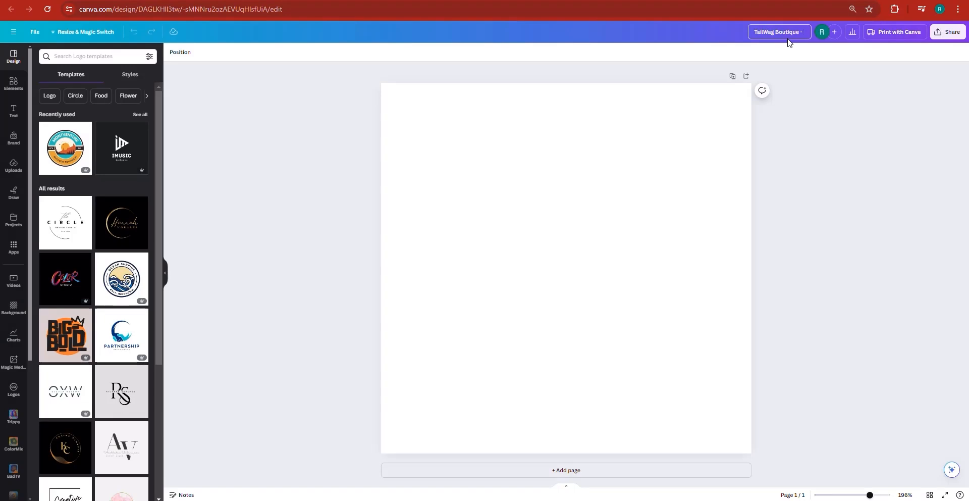
key("BackSpace")
type("Des")
key("BackSpace")
key("BackSpace")
key("BackSpace")
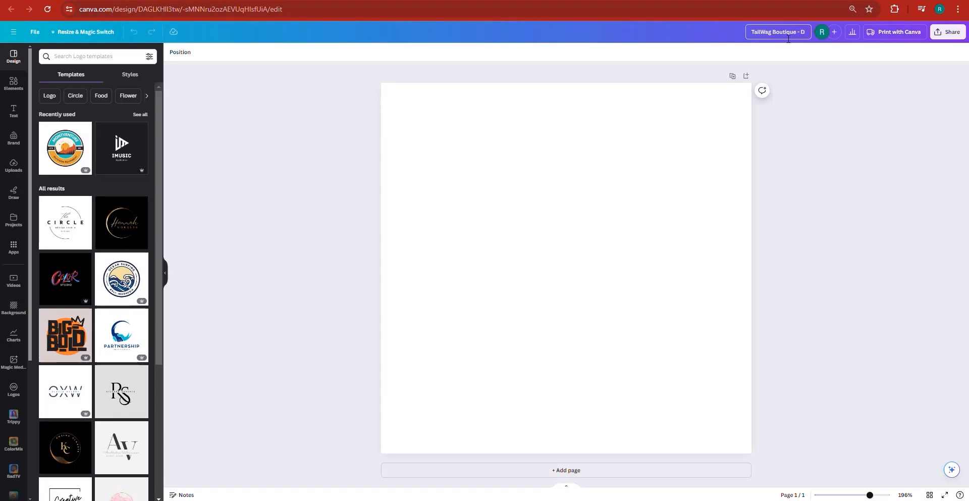
type("logo")
left_click(535, 261)
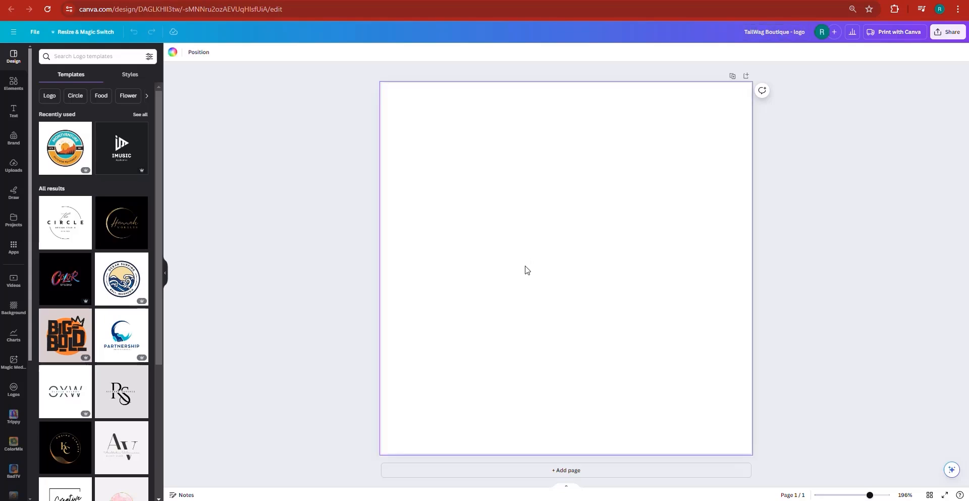
Search the logo templates for "dog" and apply the PetShop template with the puppy peeking over the lettering
left_click(74, 58)
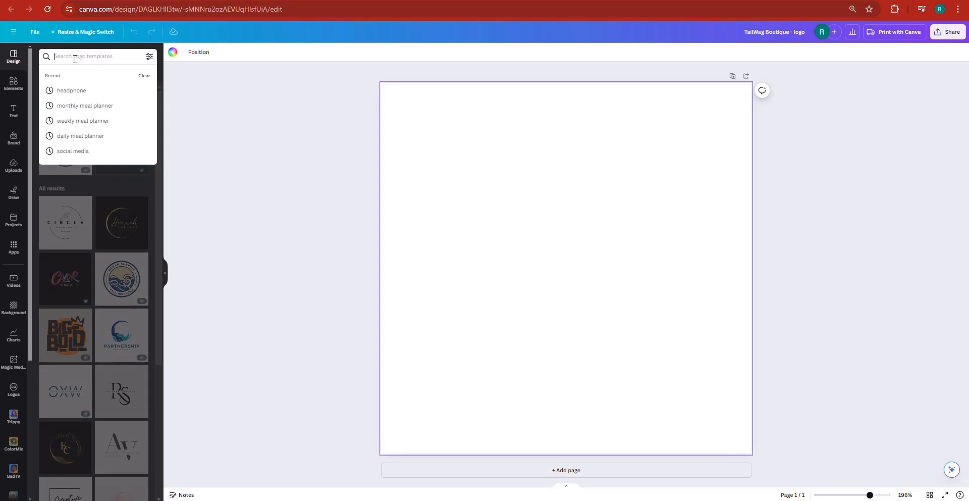
type("dog")
key("Return")
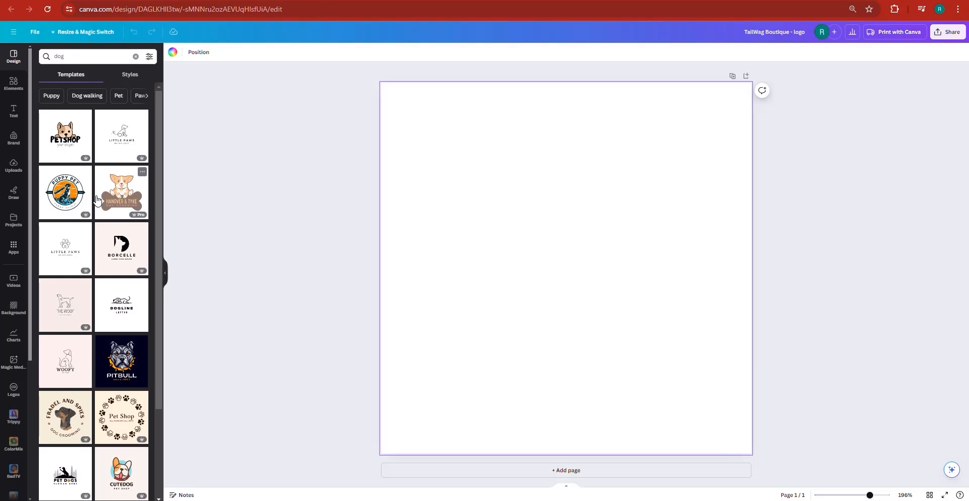
left_click(71, 136)
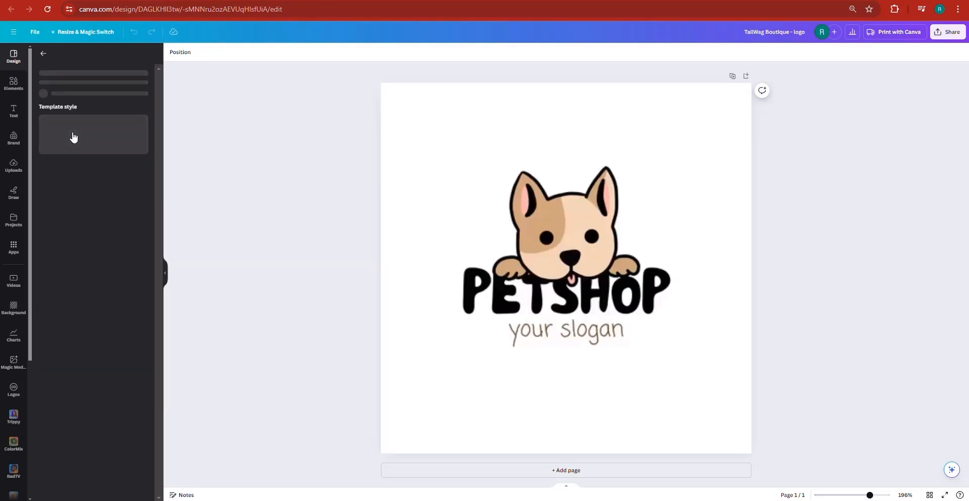
left_click(627, 318)
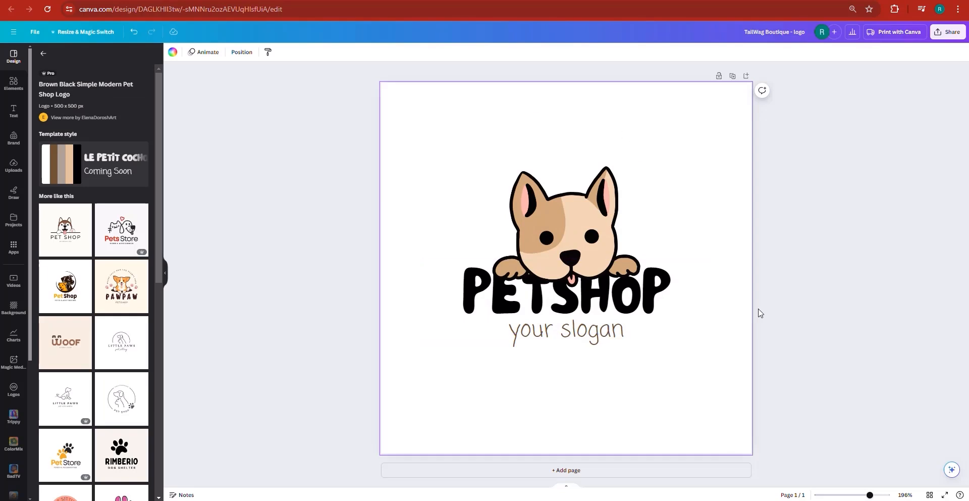
Delete the template's dog illustration and search the elements for "cute puppy", showing only graphics
left_click(572, 223)
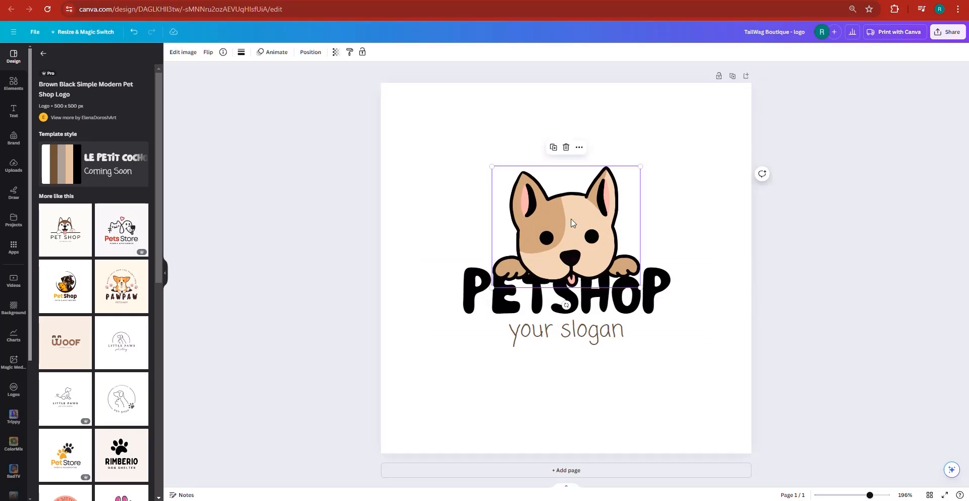
key("Delete")
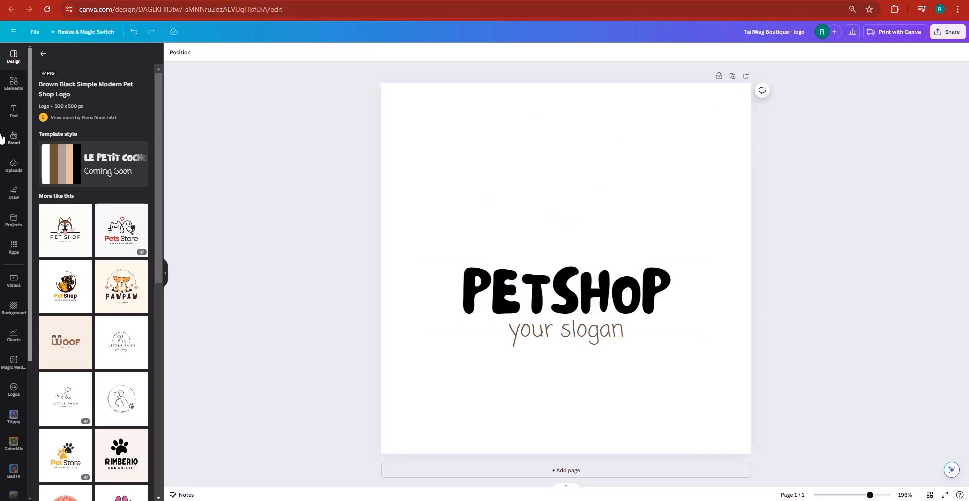
left_click(11, 87)
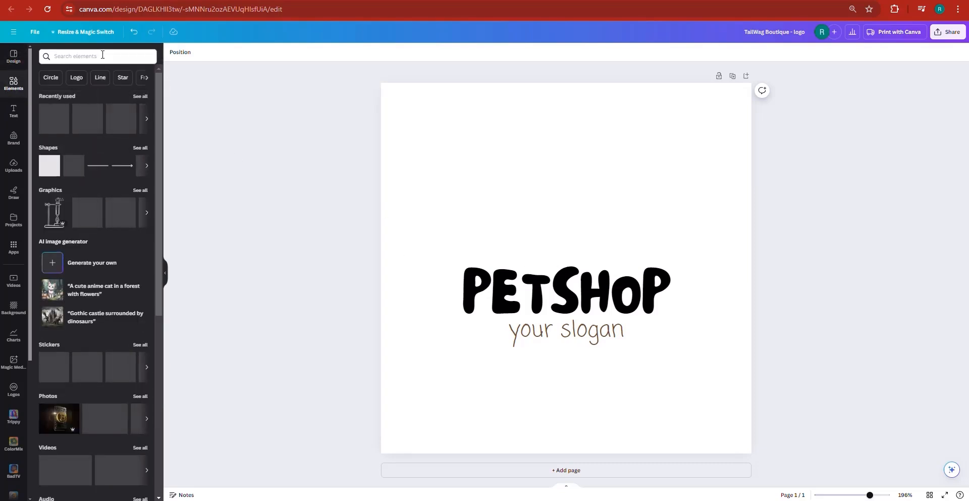
left_click(57, 57)
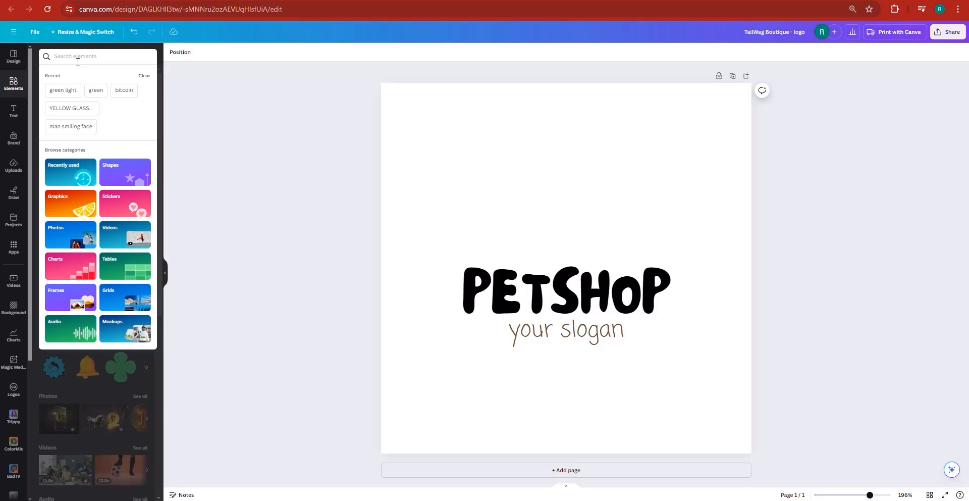
type("cute puppy")
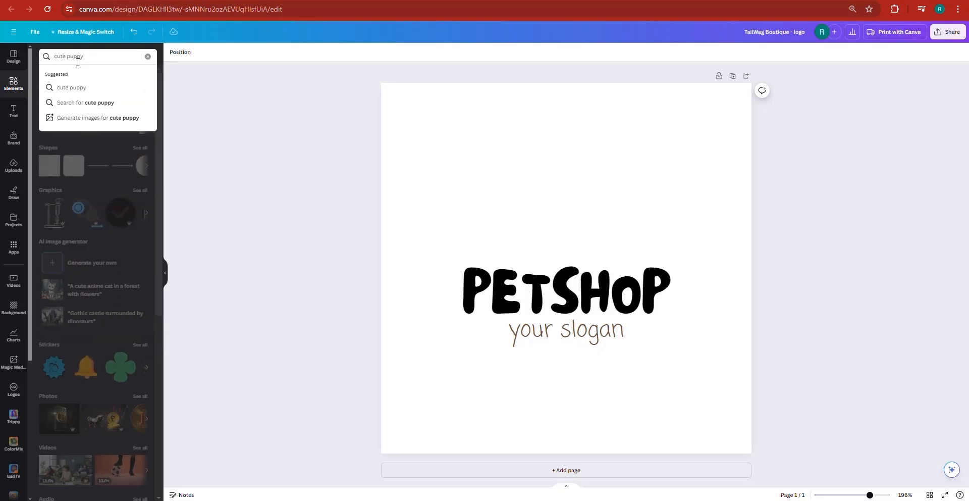
key("Return")
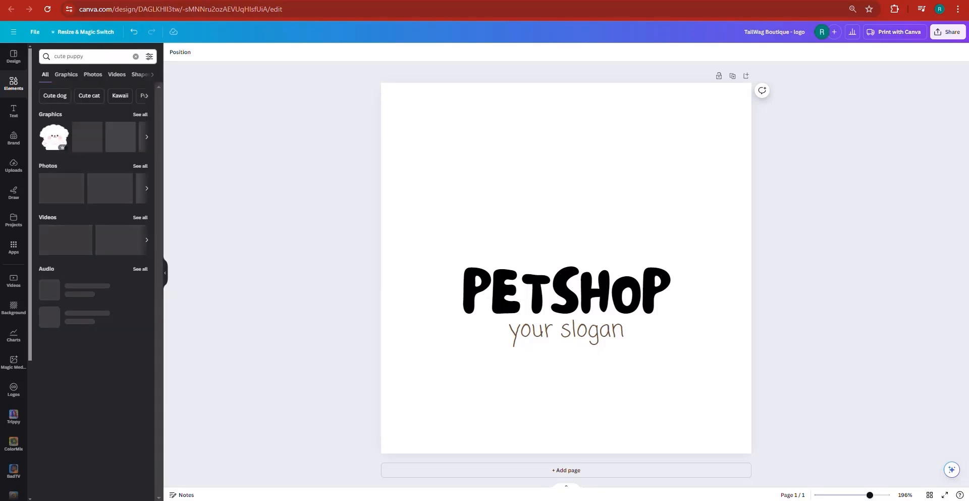
left_click(74, 77)
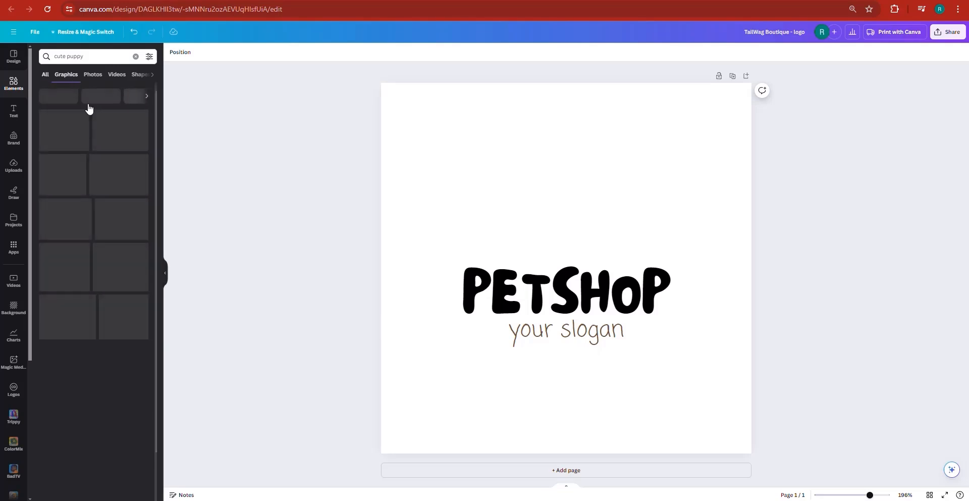
left_click(96, 75)
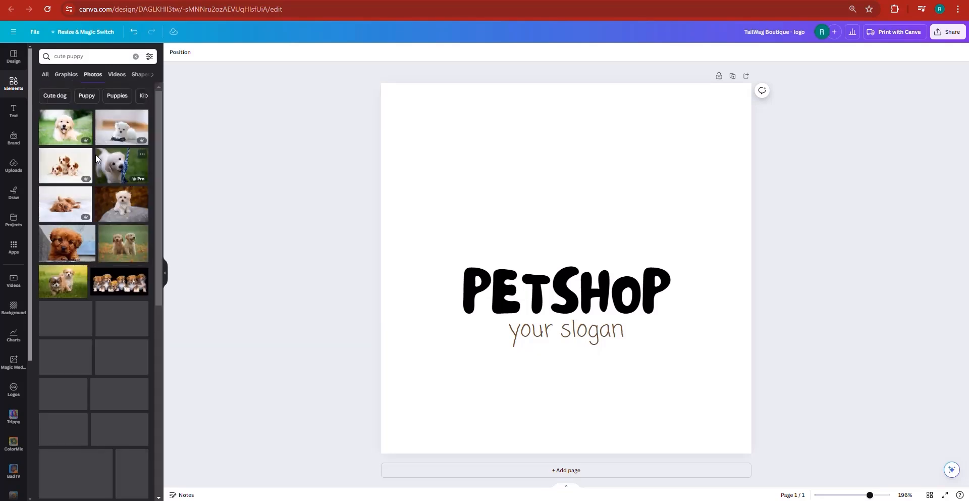
left_click(66, 74)
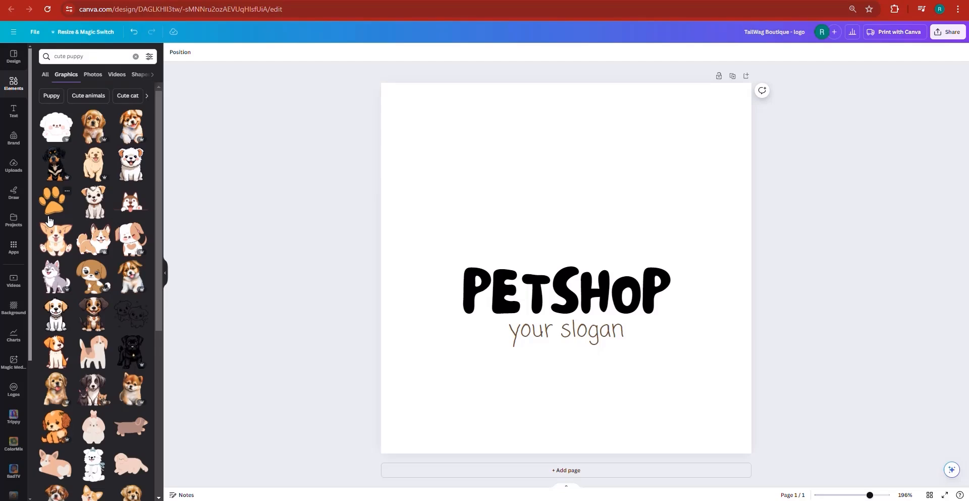
Add the orange paw print graphic, enlarge it, and place it over the upper part of the canvas
left_click(67, 211)
left_click_drag(592, 246, 602, 210)
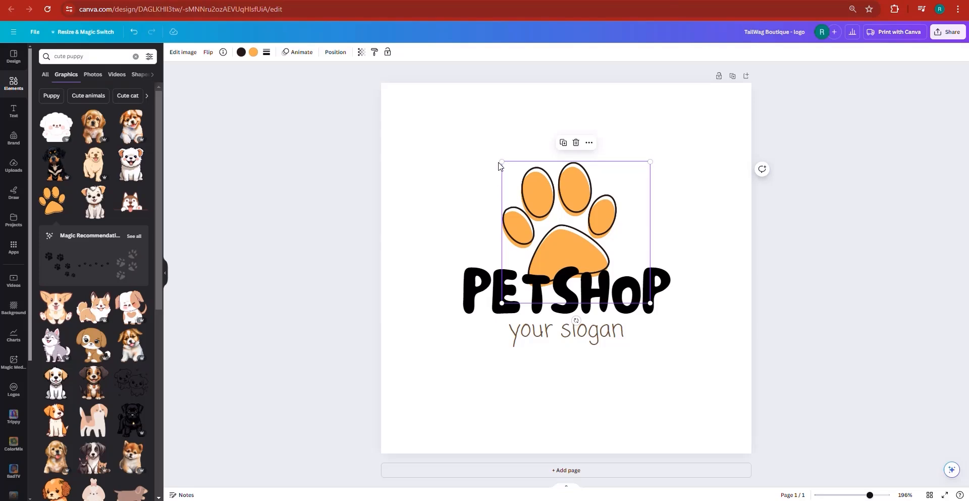
left_click_drag(501, 160, 364, 55)
left_click_drag(489, 185, 559, 286)
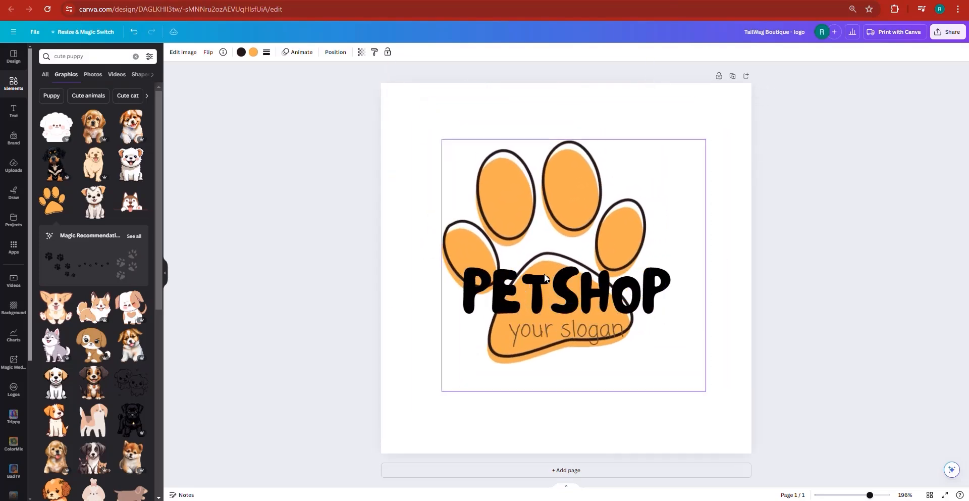
left_click_drag(442, 137, 348, 71)
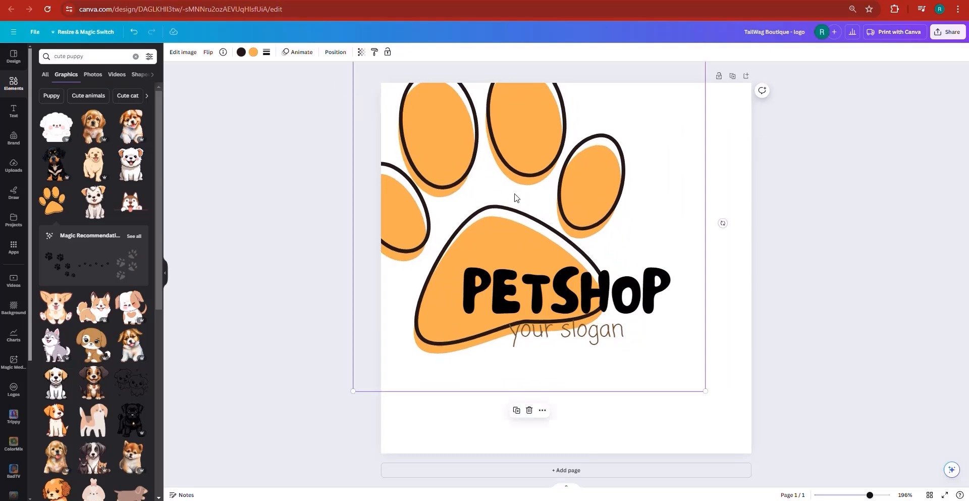
left_click_drag(513, 195, 546, 247)
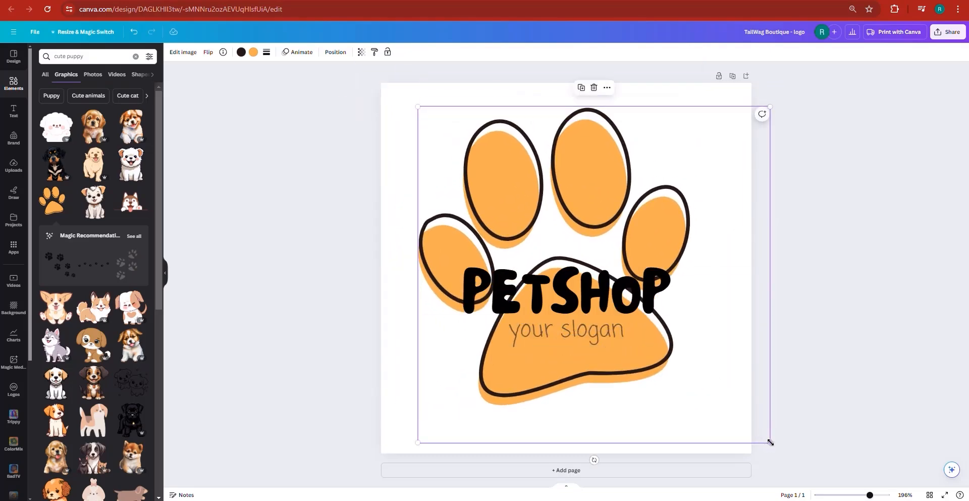
left_click_drag(770, 442, 705, 385)
left_click_drag(541, 202, 605, 180)
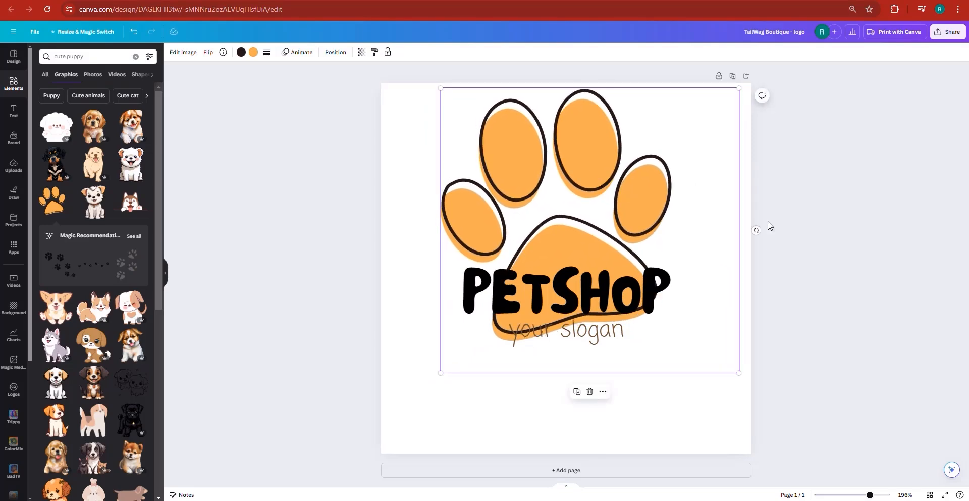
Crop the empty strip off the right side of the paw graphic and shift the paw slightly right
left_click(842, 245)
left_click(554, 183)
double_click(737, 188)
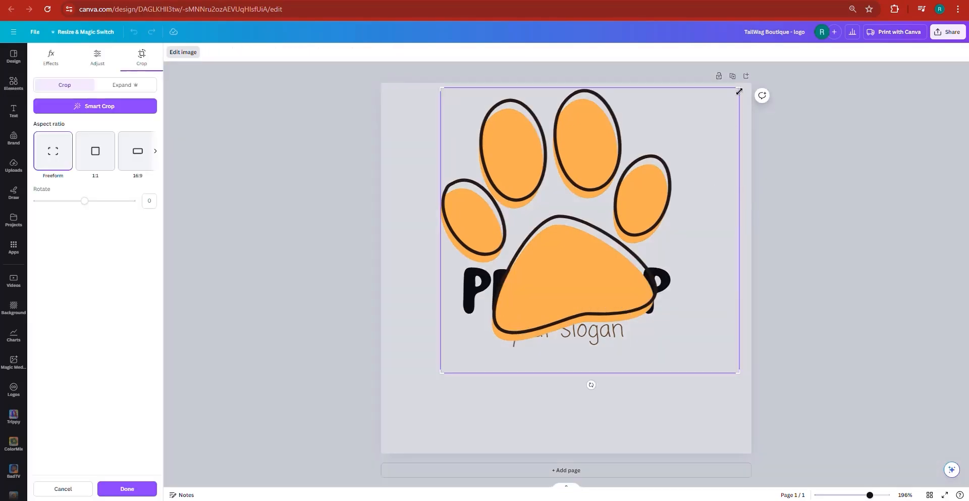
left_click_drag(730, 86, 692, 83)
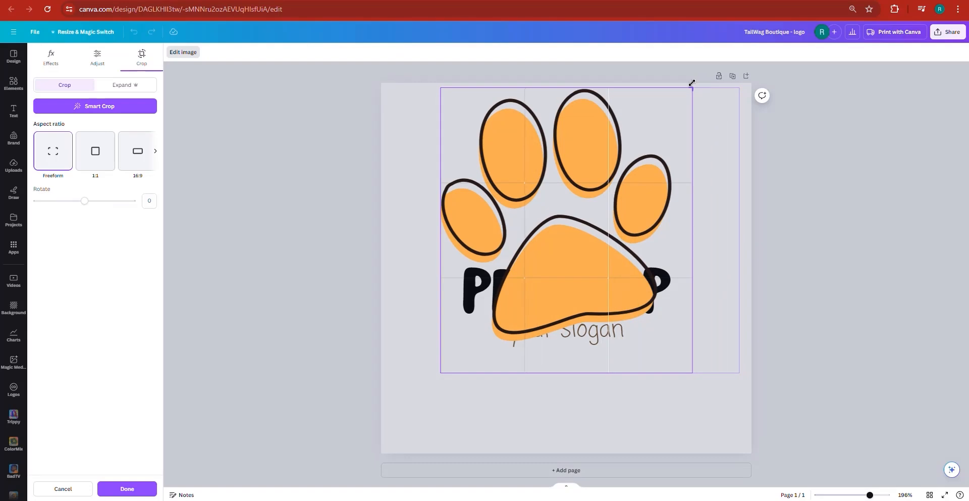
left_click(832, 369)
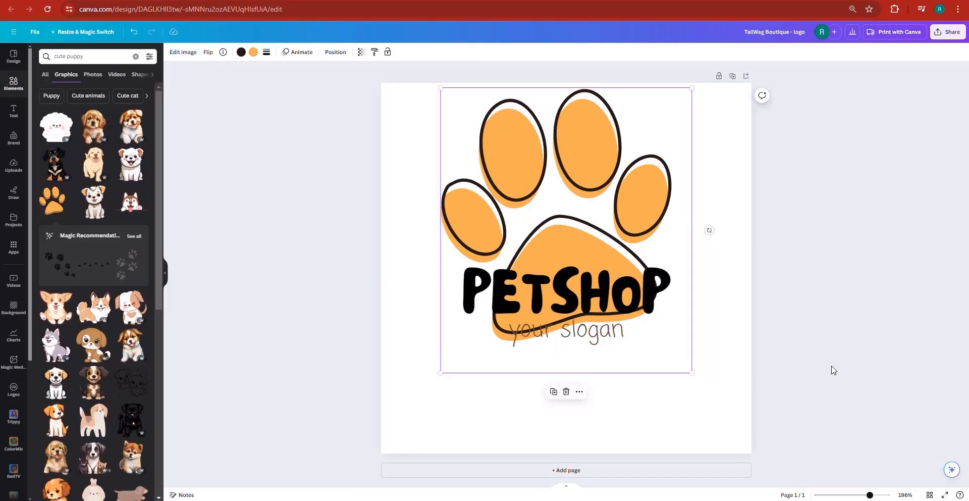
left_click_drag(574, 272, 577, 268)
left_click(591, 331)
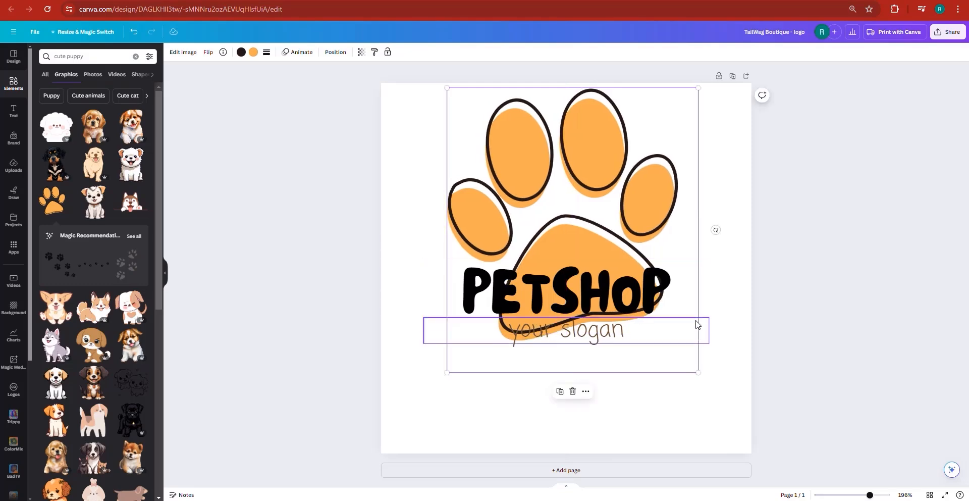
left_click(615, 221)
mouse_move(716, 231)
left_mouse_down()
mouse_move(705, 299)
mouse_move(641, 298)
mouse_move(699, 287)
mouse_move(706, 223)
mouse_move(707, 233)
left_mouse_up()
left_click(801, 309)
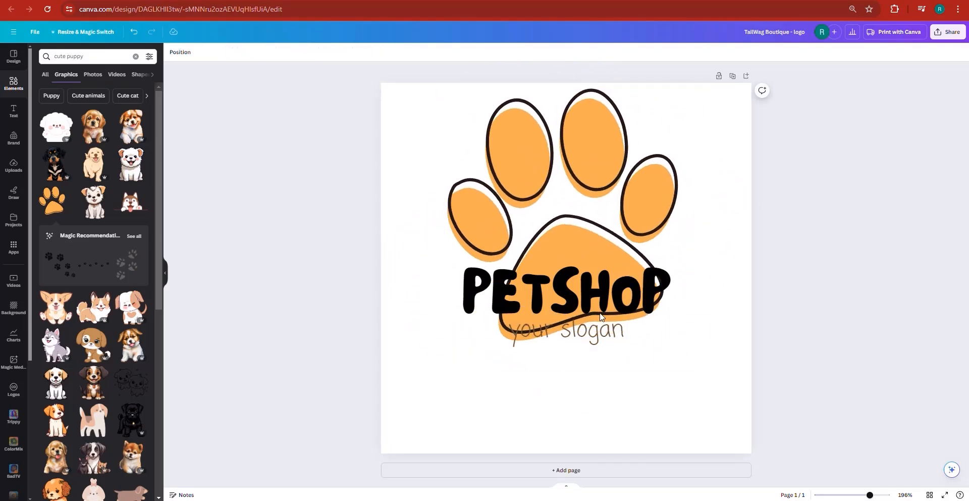
Move the PETSHOP text below the paw and delete the "your slogan" line
left_click_drag(584, 299, 590, 367)
left_click(580, 332)
key("Delete")
Copy the word TailWag from the ChatGPT brand name list and replace the PETSHOP text in Canva with it
key("alt+Tab")
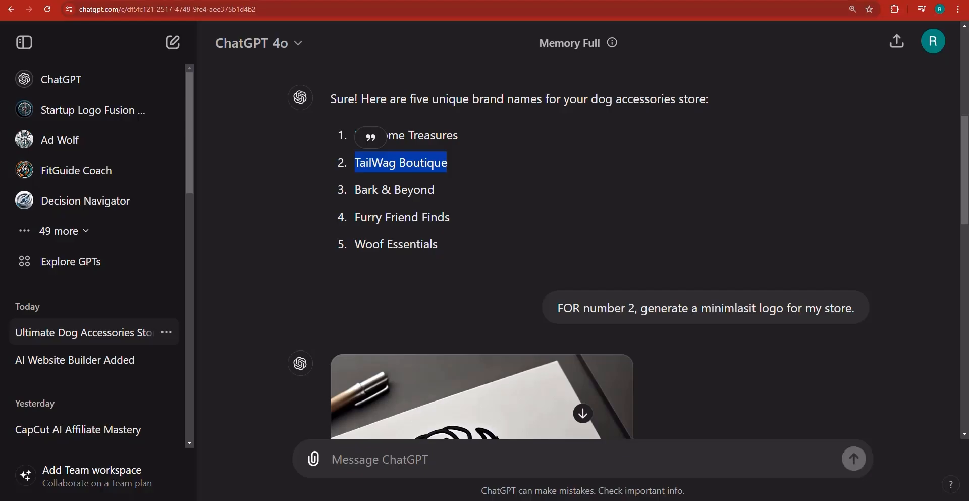
left_click(376, 166)
double_click(377, 165)
right_click(376, 166)
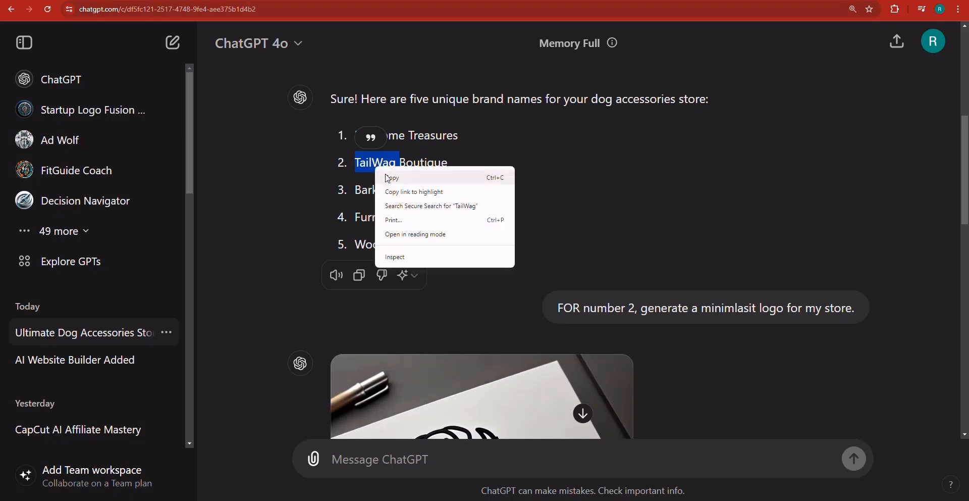
left_click(391, 180)
key("alt+Tab")
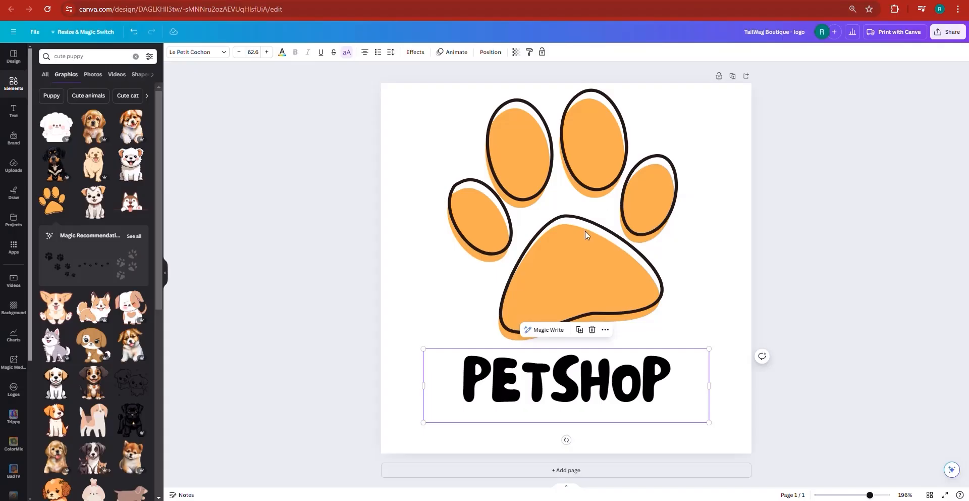
double_click(557, 361)
key("ctrl+v")
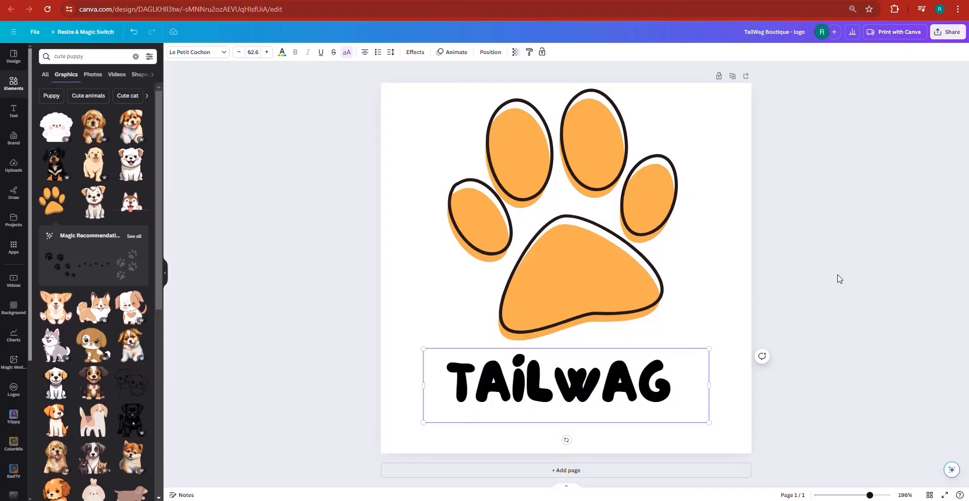
left_click(839, 277)
Enlarge the TAILWAG text to a font size of 83.2 and center it just below the paw
left_click(545, 378)
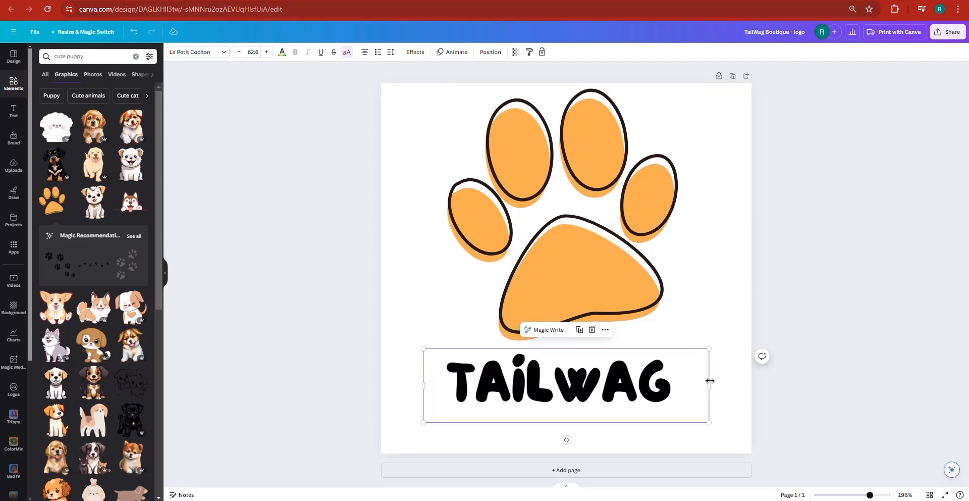
left_click_drag(711, 380, 678, 384)
left_click_drag(678, 347, 756, 319)
left_click_drag(616, 351, 604, 345)
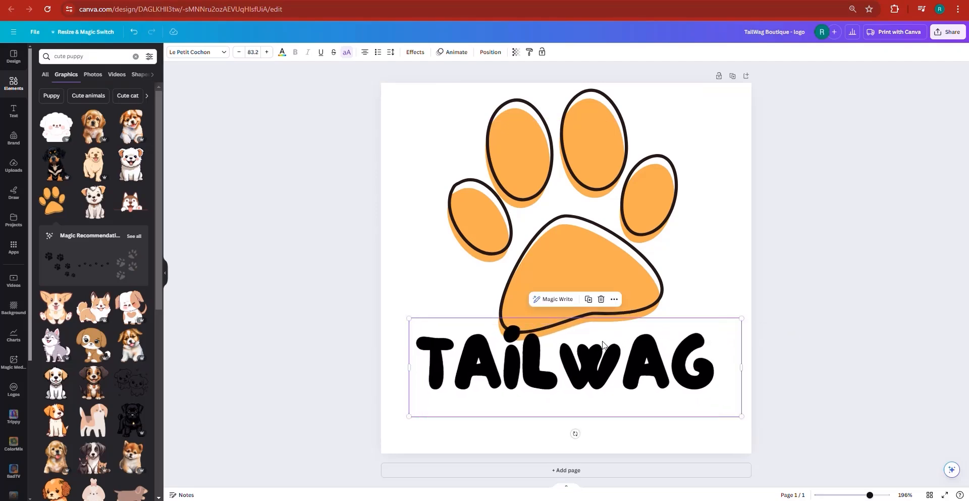
Shrink the paw graphic slightly, recenter it above the brand name, and move the TAILWAG text up closer to it
left_click(662, 305)
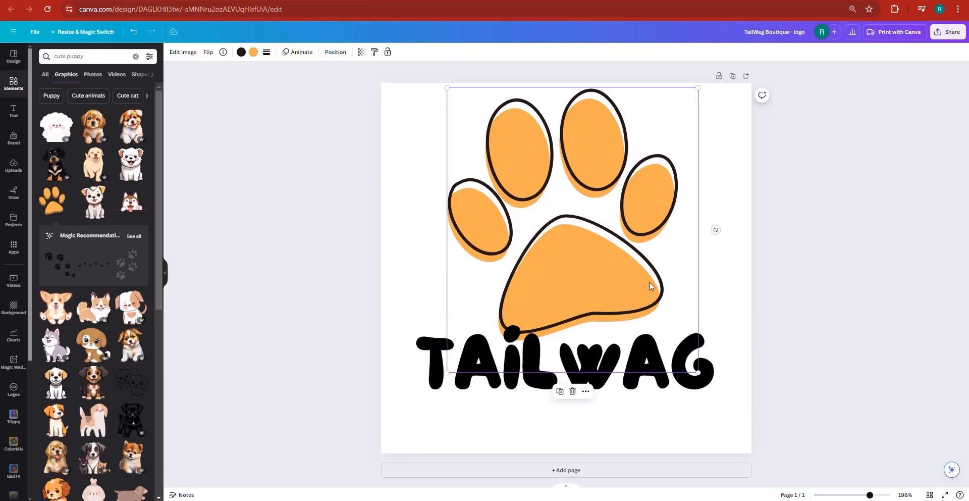
left_click_drag(663, 343, 660, 329)
left_click_drag(592, 265, 604, 269)
left_click(636, 365)
left_click_drag(635, 357, 636, 351)
Duplicate the TAILWAG text directly below the original and change the copy's wording to BOUTIQUE
left_click(587, 283)
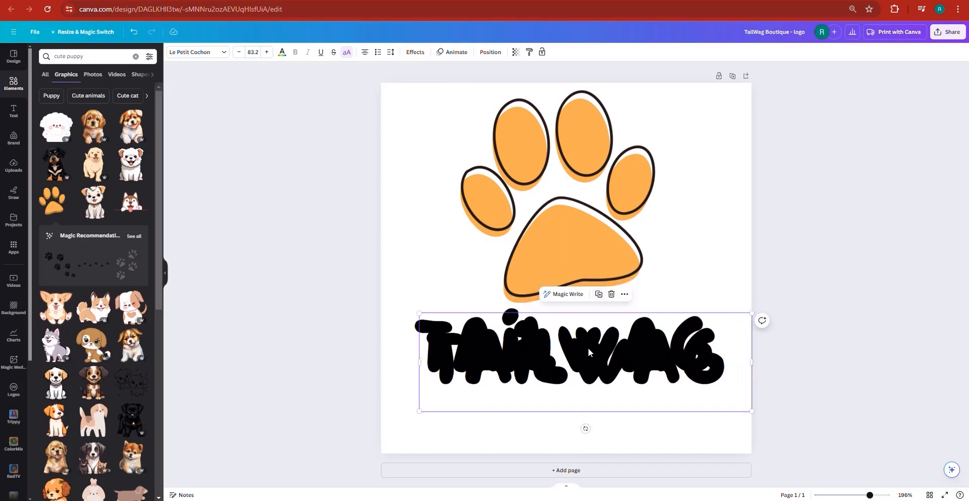
double_click(576, 409)
type("B")
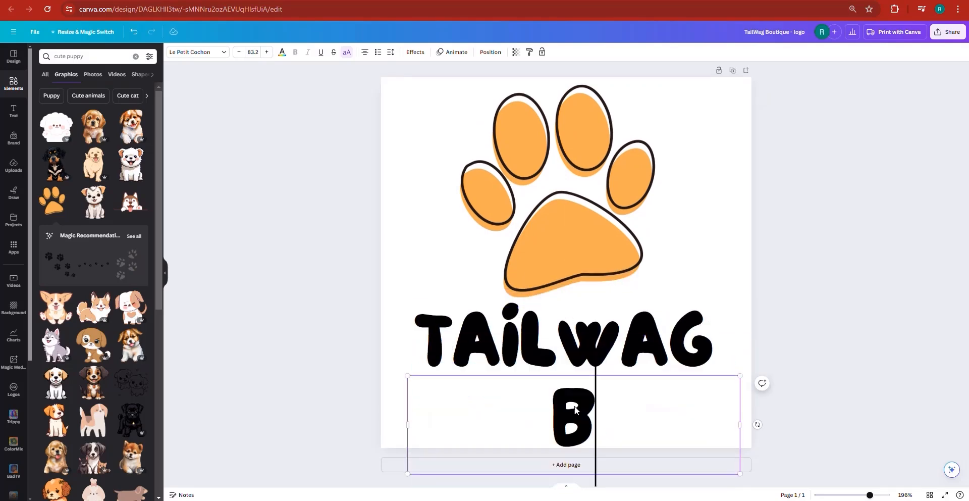
type("OUTIQUE")
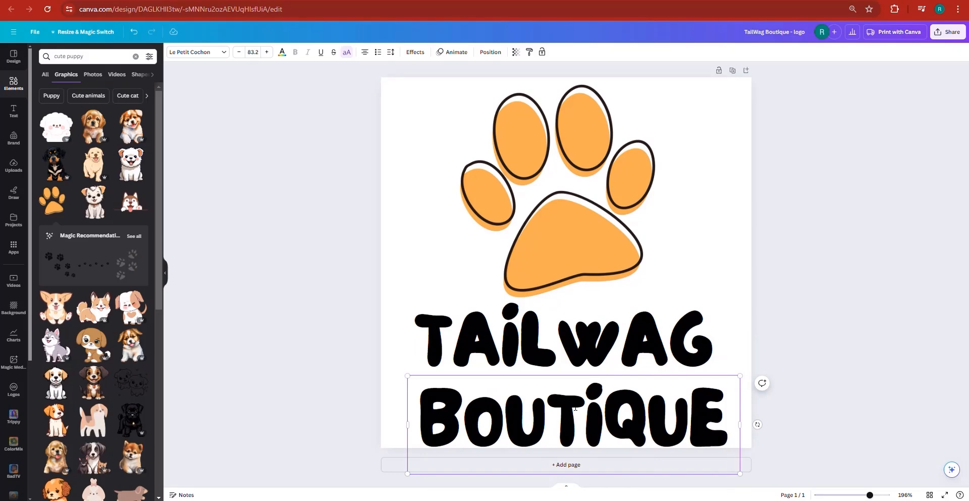
Recolor the whole BOUTIQUE text light orange using the default solid colors
key("ctrl+a")
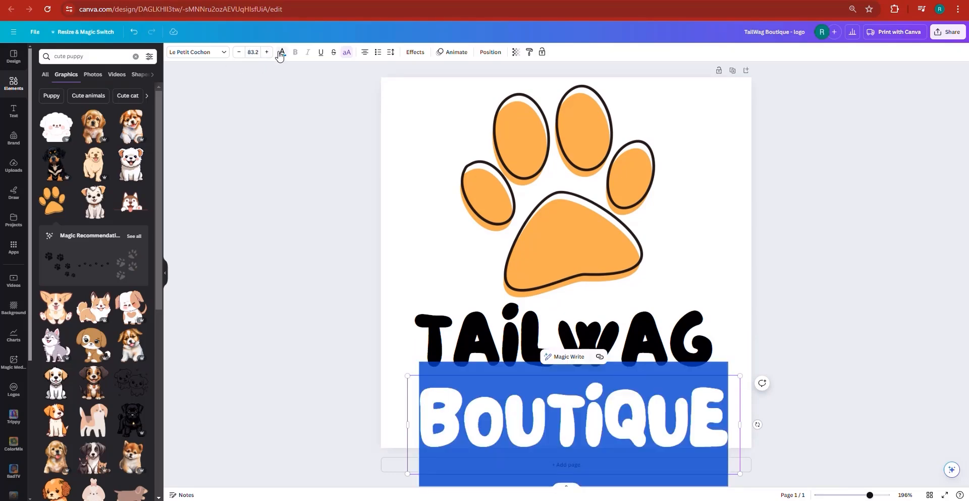
left_click(282, 52)
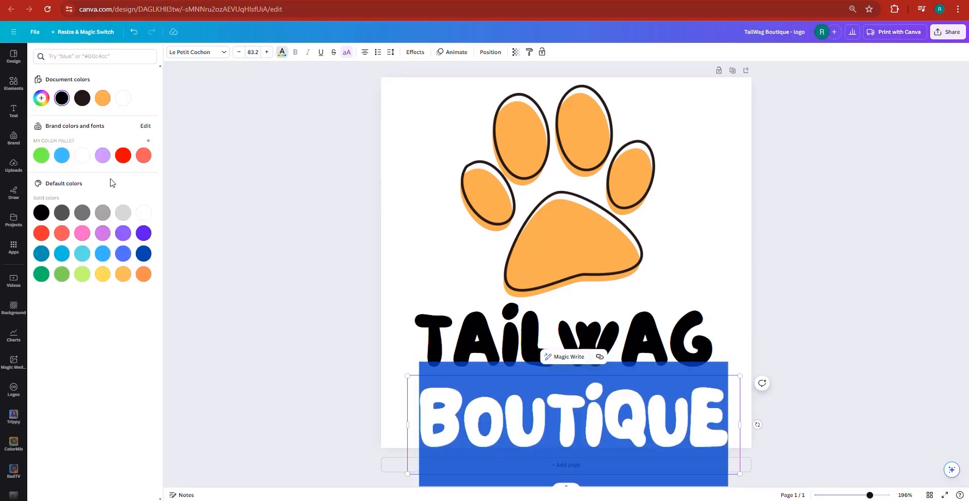
left_click(124, 274)
left_click(911, 352)
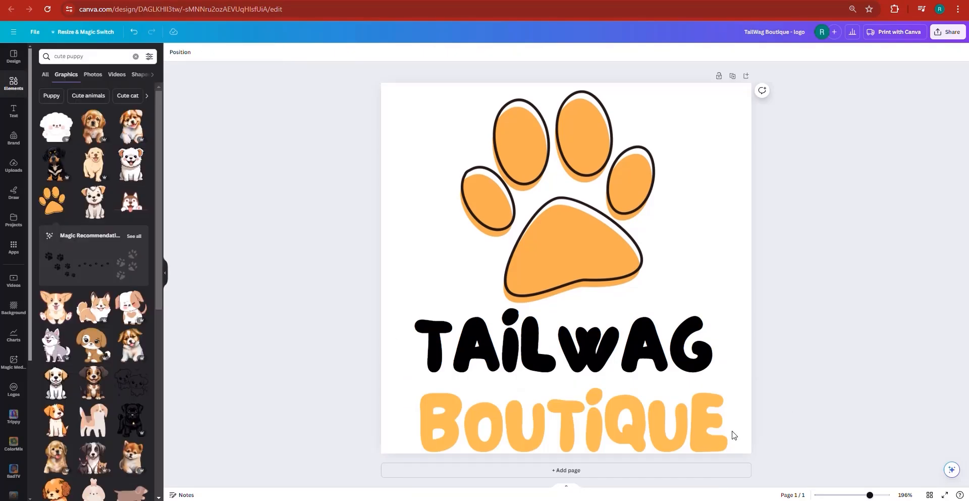
Shrink the BOUTIQUE text to a font size of 67.1 and center it beneath TAILWAG
left_click(677, 433)
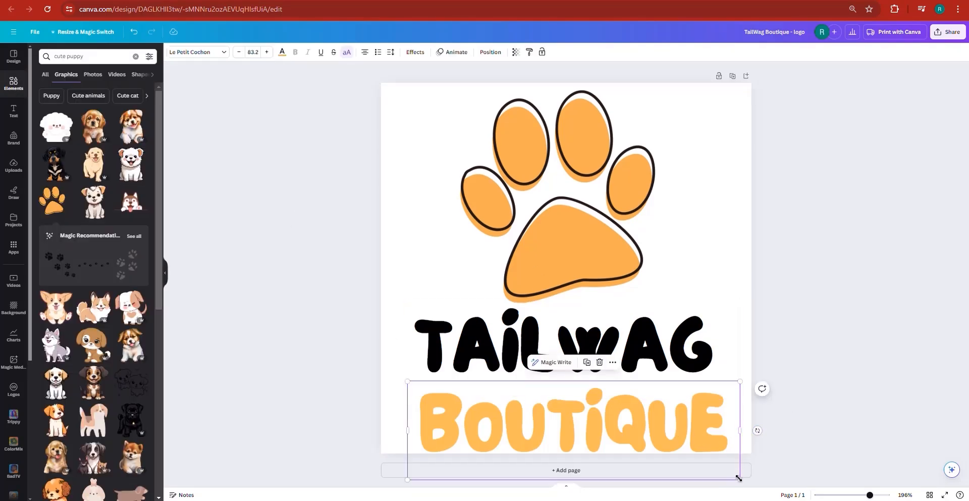
left_click_drag(725, 464, 669, 452)
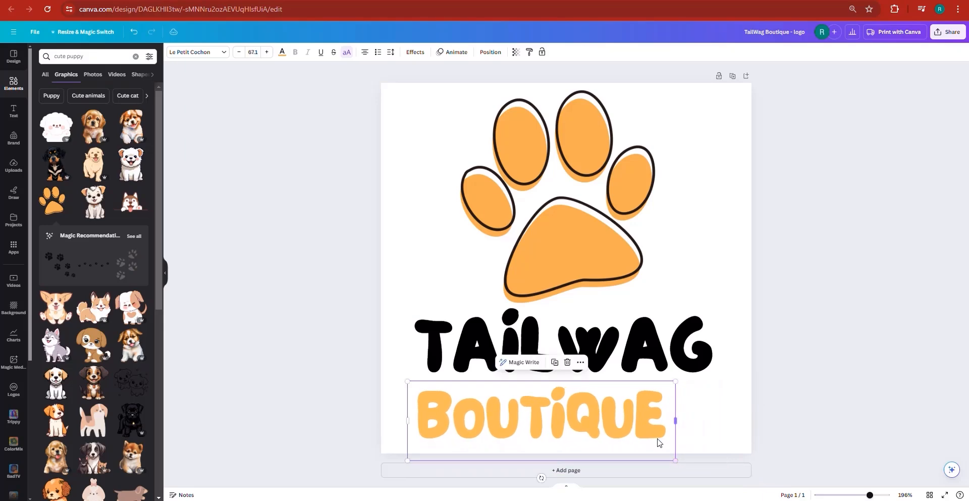
left_click_drag(554, 427, 579, 426)
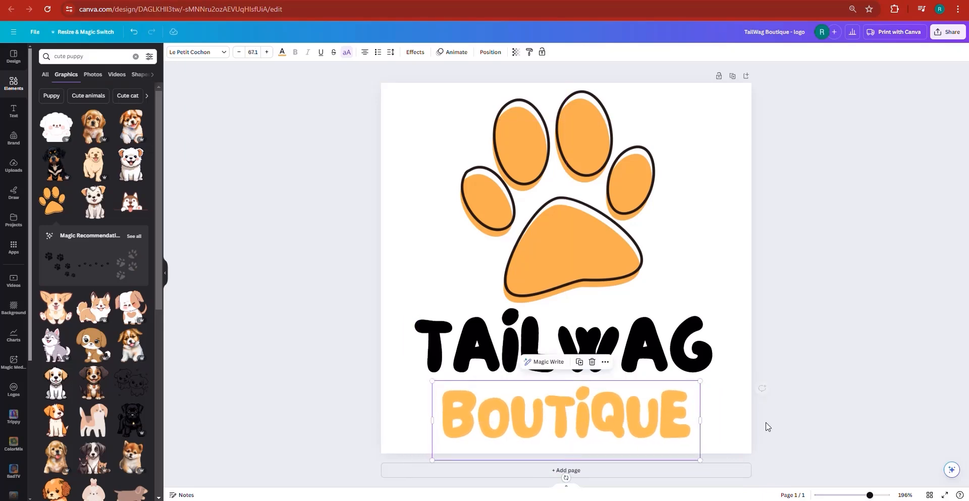
Copy the paw's orange hex code #F5AE52 and paste it over the existing text in Notepad, then return to the Canva design
left_click(574, 200)
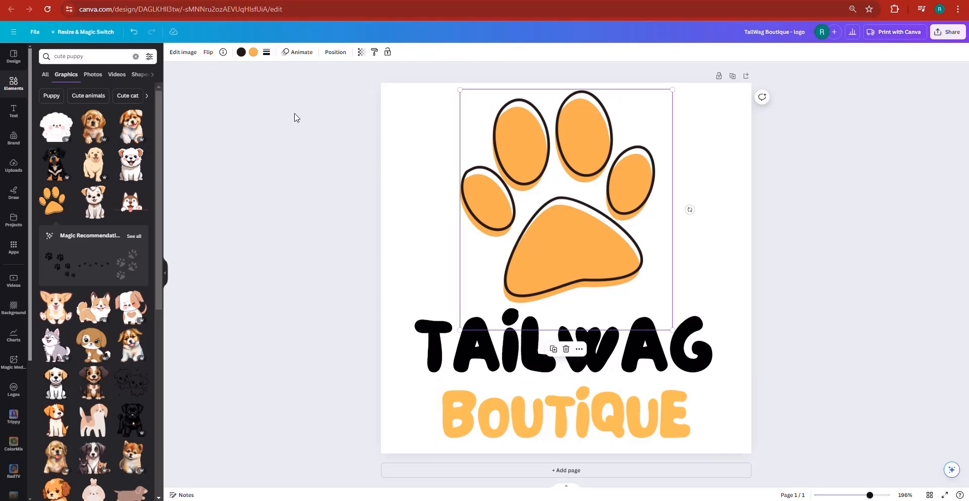
left_click(253, 53)
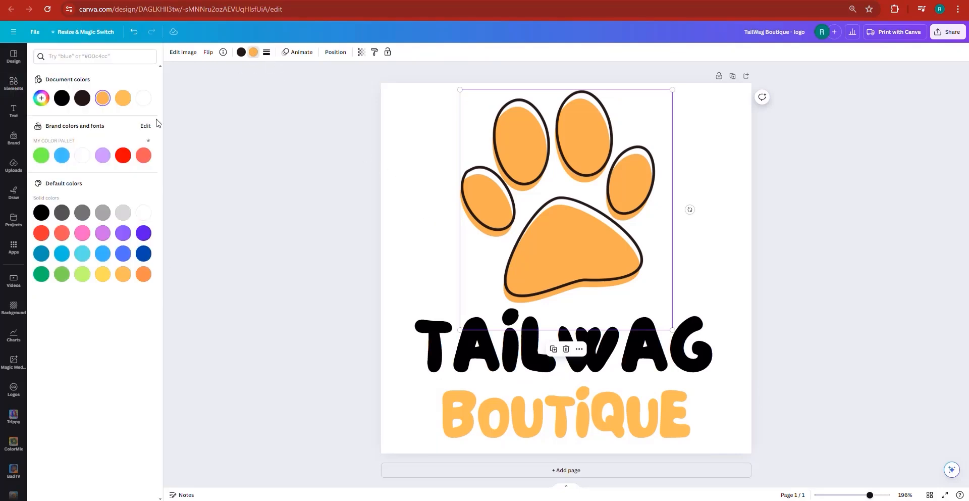
left_click(102, 98)
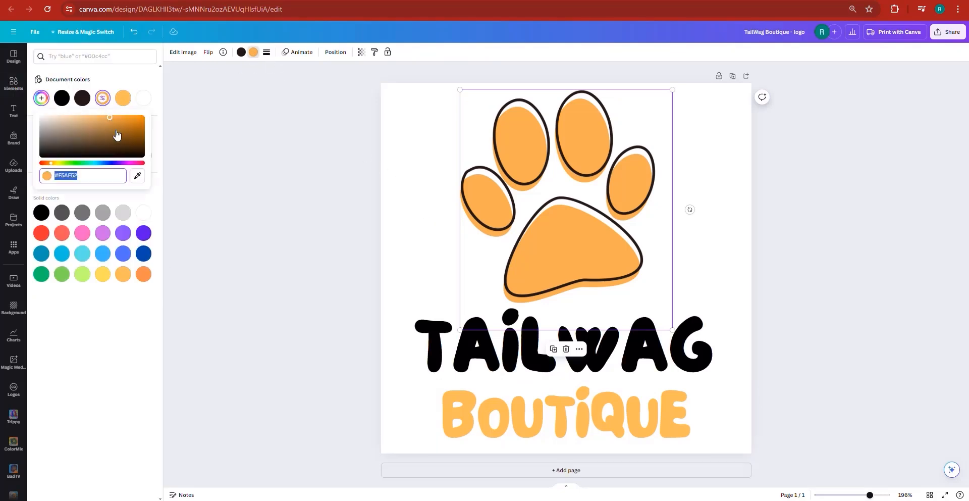
right_click(71, 175)
left_click(104, 230)
key("alt+Tab")
right_click(500, 139)
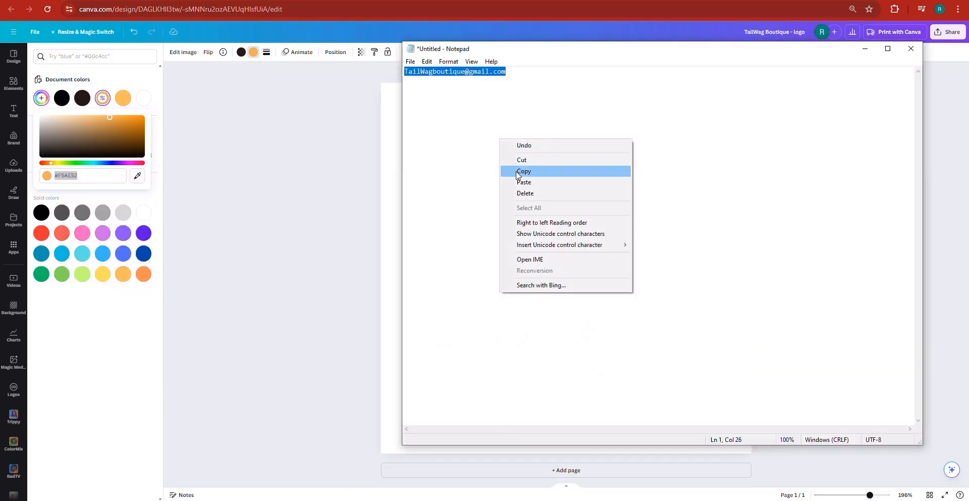
left_click(514, 178)
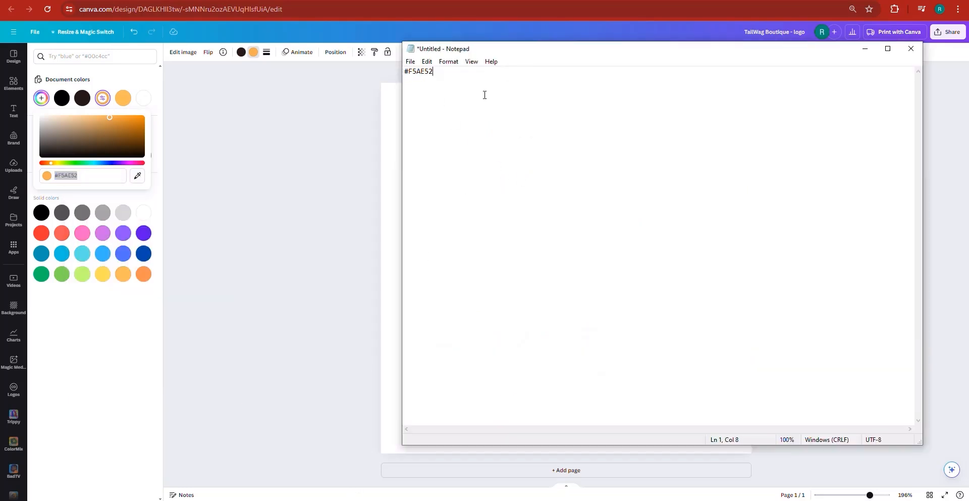
left_click(864, 48)
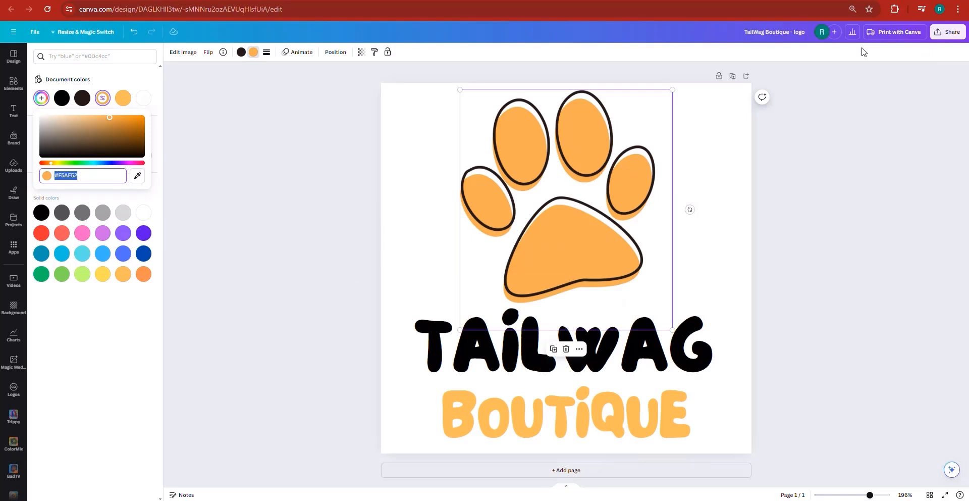
Rearrange the logo with TAILWAG at the top of the page, the paw in the middle, and BOUTIQUE just under the paw
left_click(679, 356)
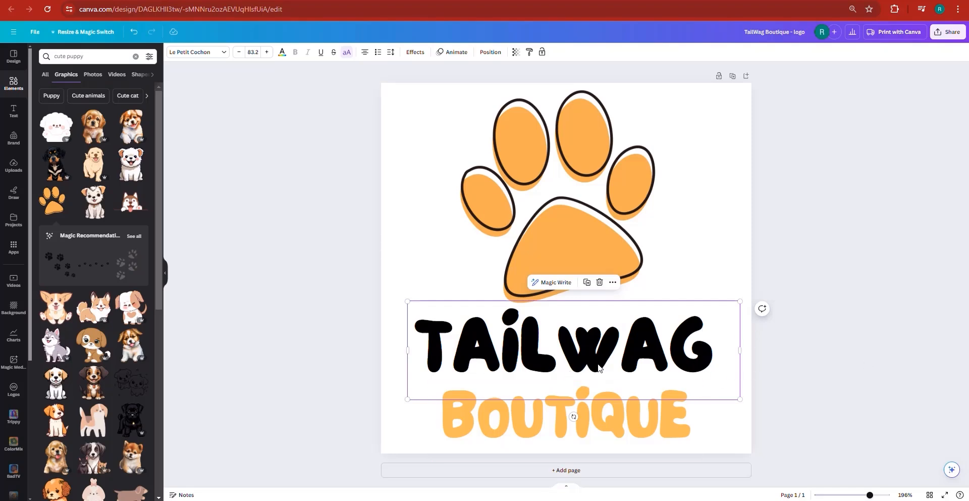
left_click_drag(609, 193, 579, 231)
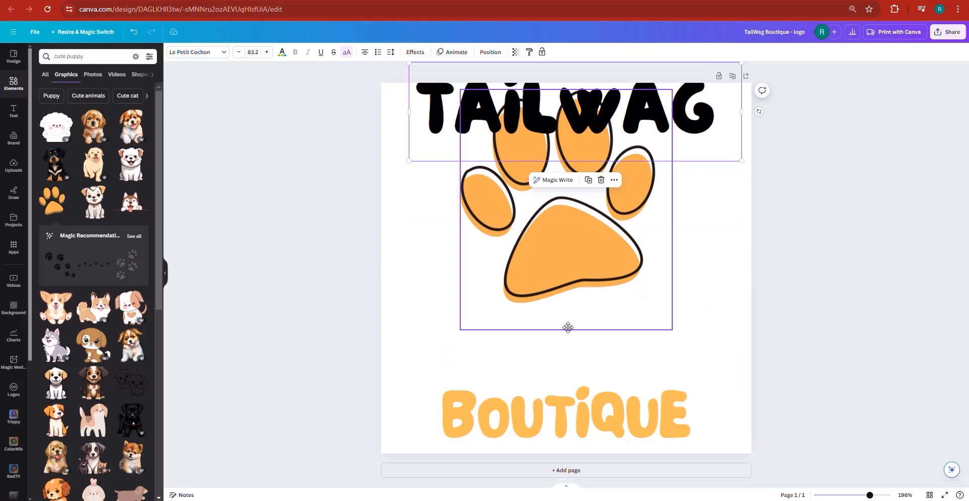
left_click_drag(568, 327, 568, 386)
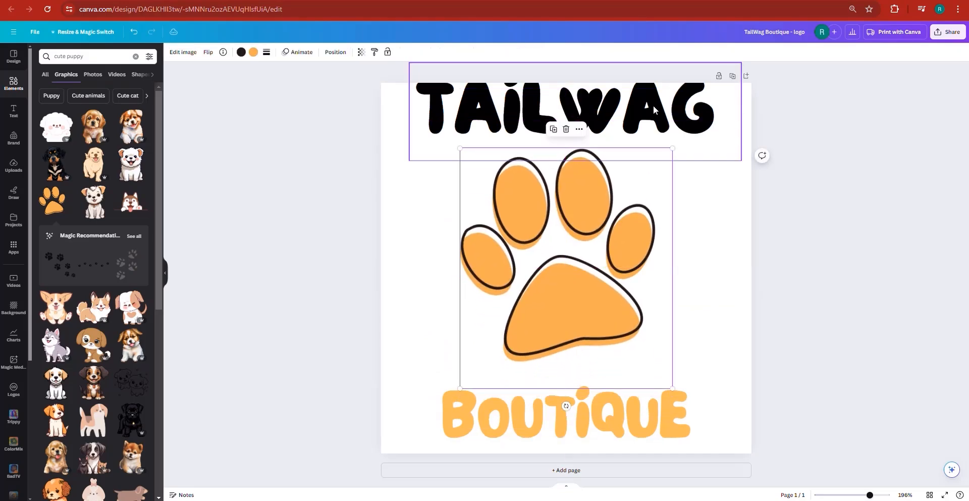
left_click_drag(653, 105, 653, 122)
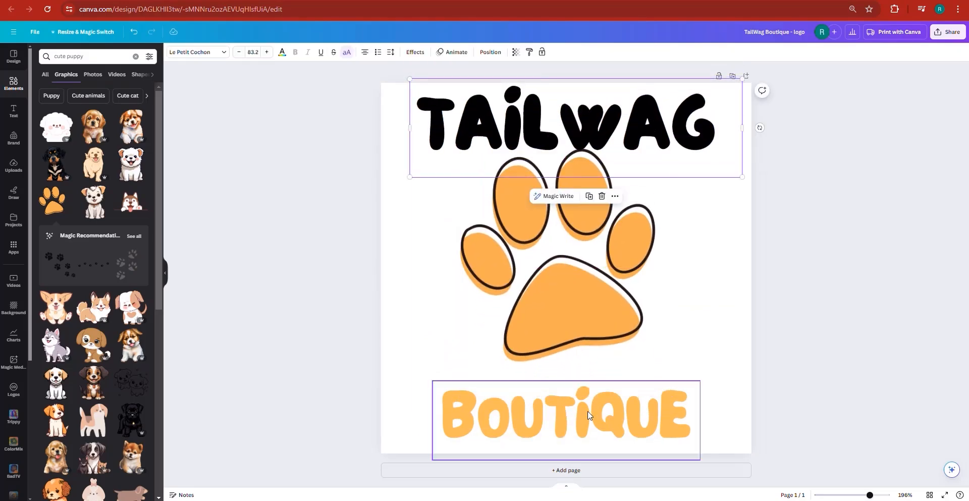
left_click_drag(588, 415, 588, 386)
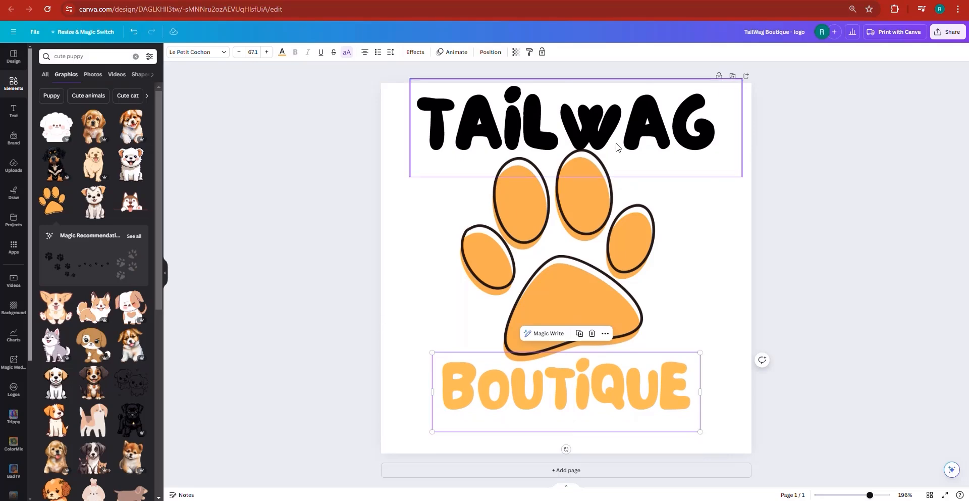
Apply the Curve text effect to TAILWAG with a curve of 61 and center the arched text above the paw
left_click(667, 133)
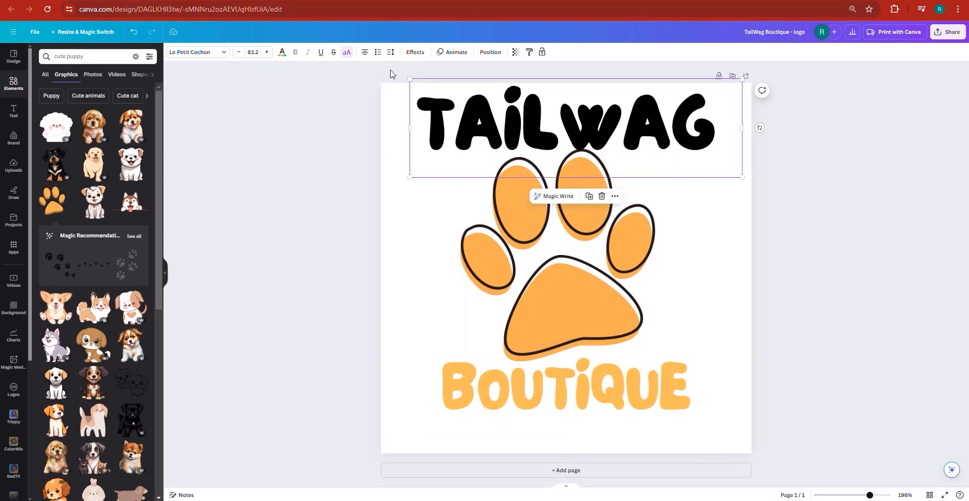
left_click(415, 52)
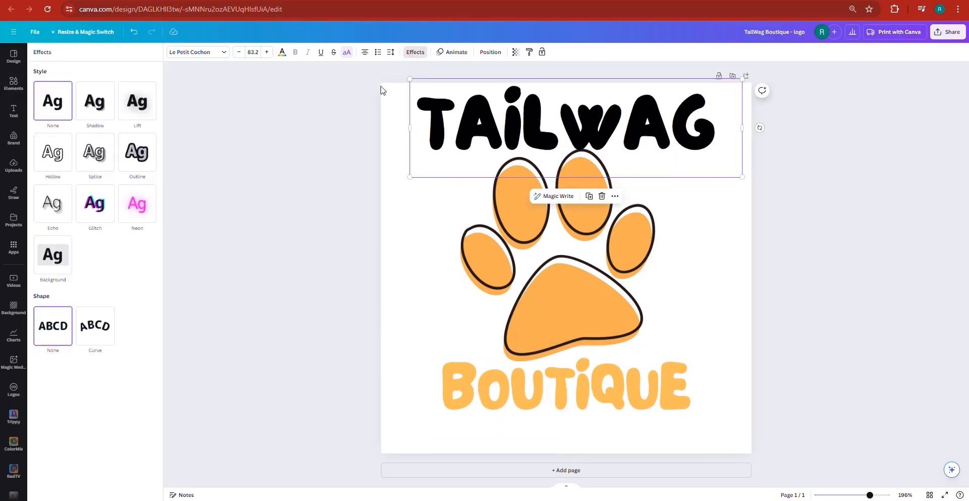
left_click(96, 331)
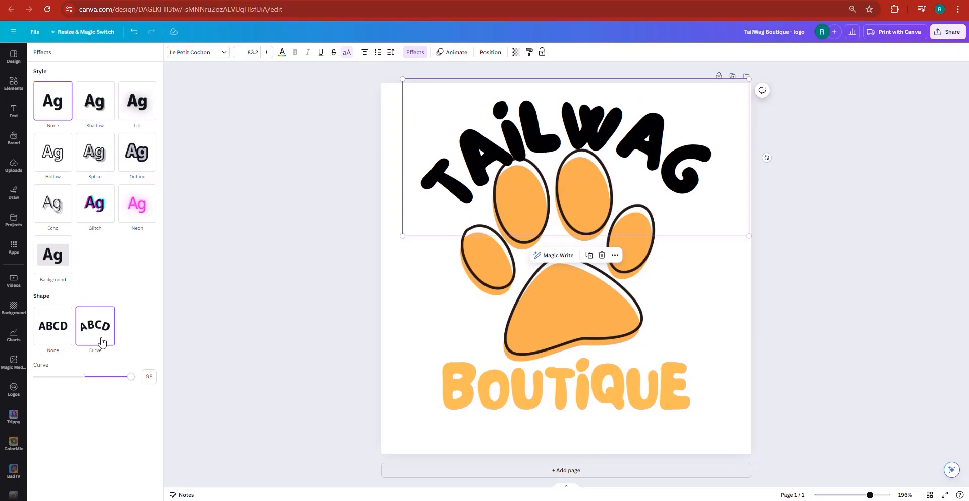
left_click_drag(120, 383, 115, 383)
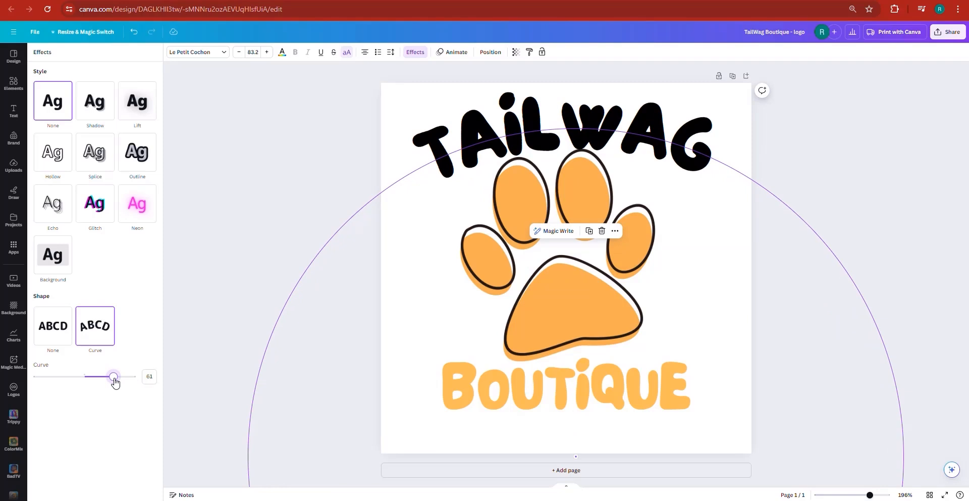
mouse_move(680, 142)
left_mouse_down()
mouse_move(677, 134)
mouse_move(678, 170)
mouse_move(675, 139)
left_mouse_up()
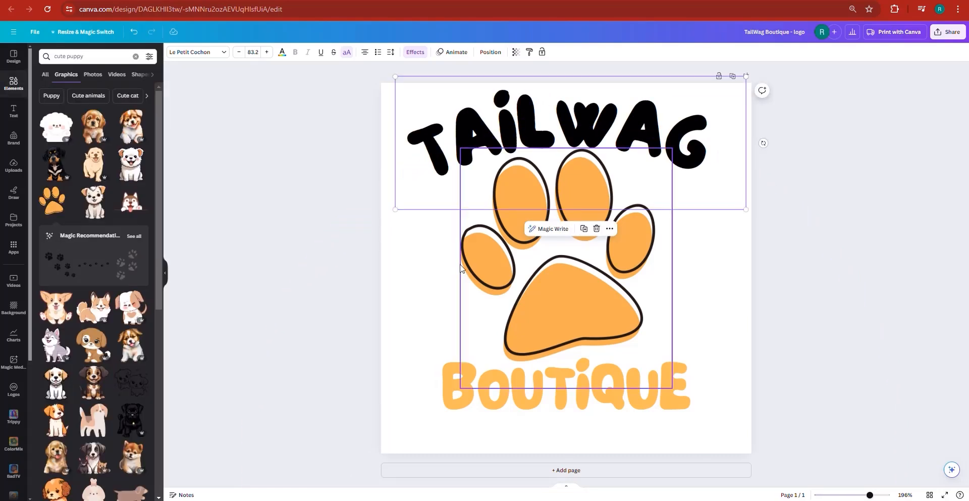
Nudge the paw graphic slightly down between the arched TAILWAG and BOUTIQUE
left_click(541, 291)
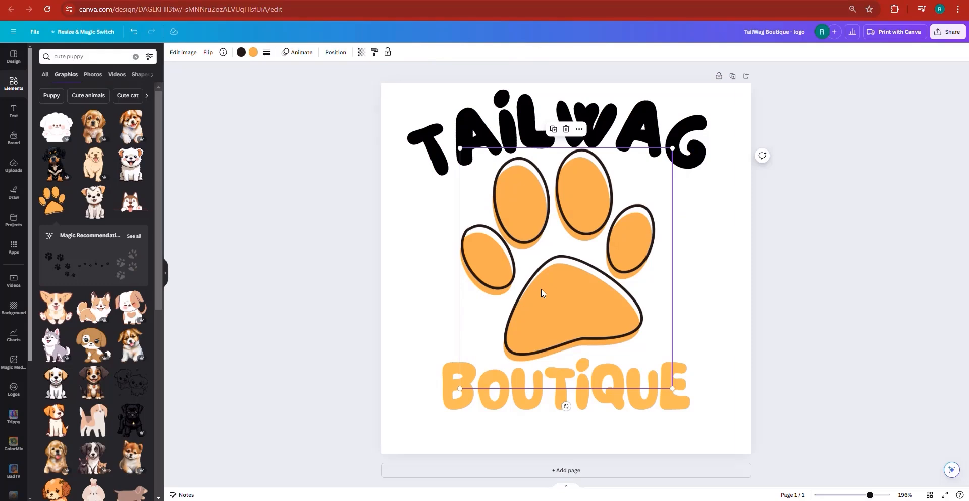
left_click_drag(541, 289, 542, 293)
left_click(785, 363)
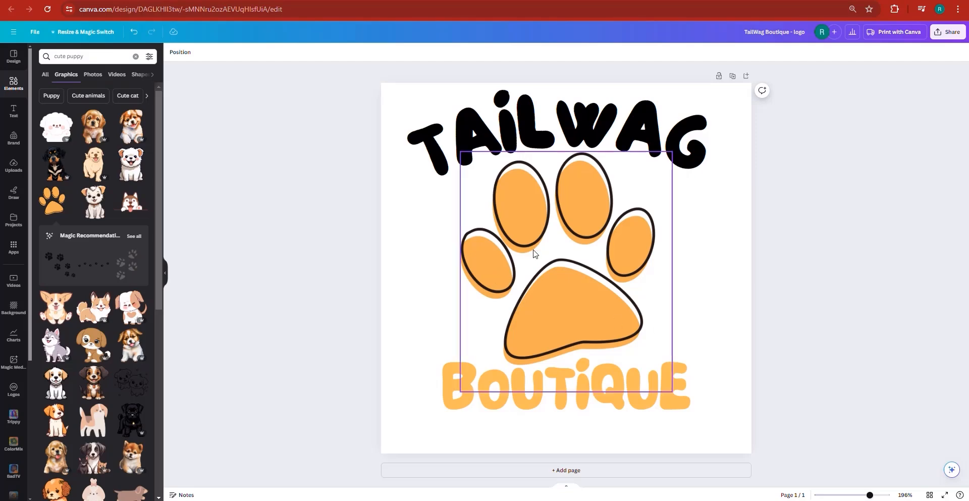
Duplicate the paw, shrink the copy to under half size, and place it tilted clockwise just right of the main paw
left_click(534, 250)
left_click(549, 135)
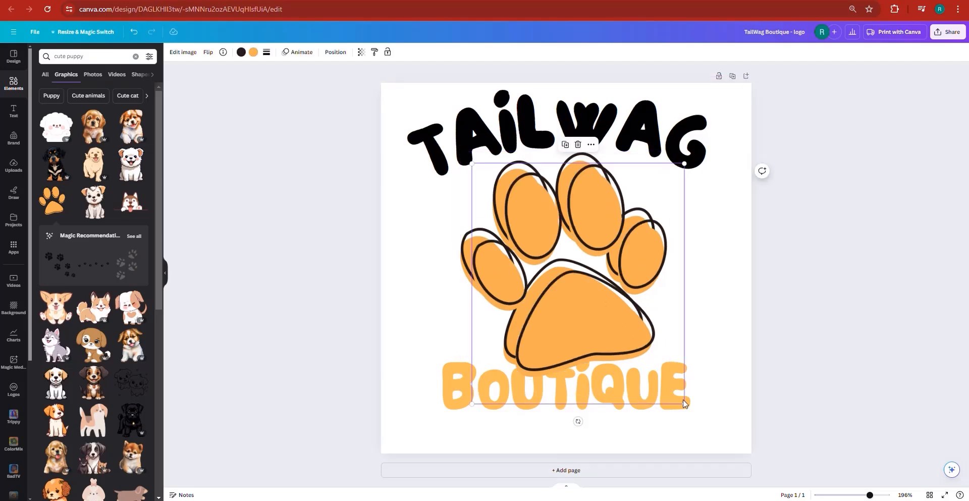
left_click_drag(684, 404, 727, 318)
left_click(822, 330)
left_click(717, 347)
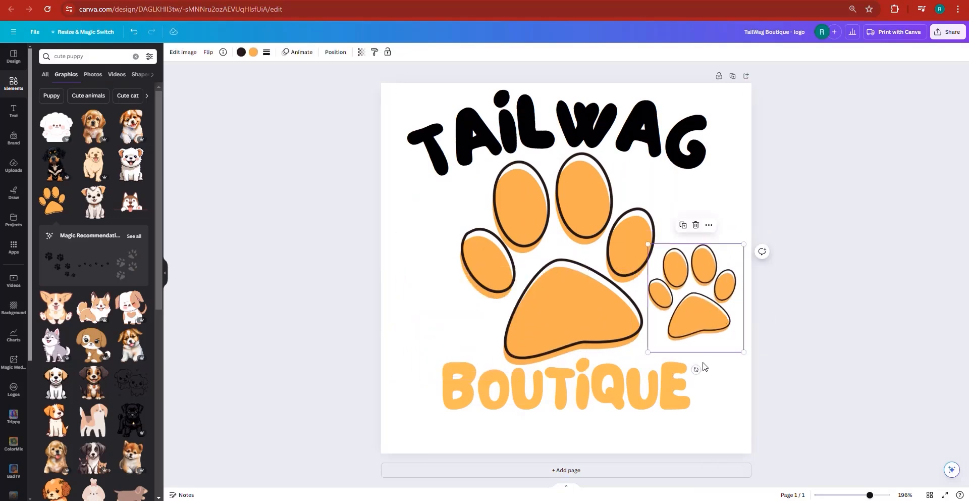
left_click_drag(696, 369, 681, 374)
left_click_drag(685, 329, 685, 329)
left_click(839, 342)
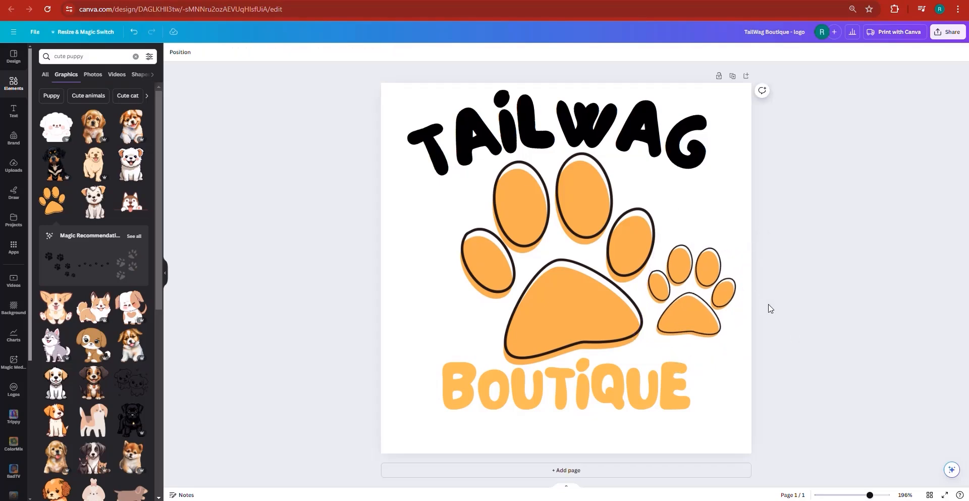
Duplicate the small paw to the lower left of the main paw, tilt it counterclockwise, and make it smaller than the right one
left_click(687, 303)
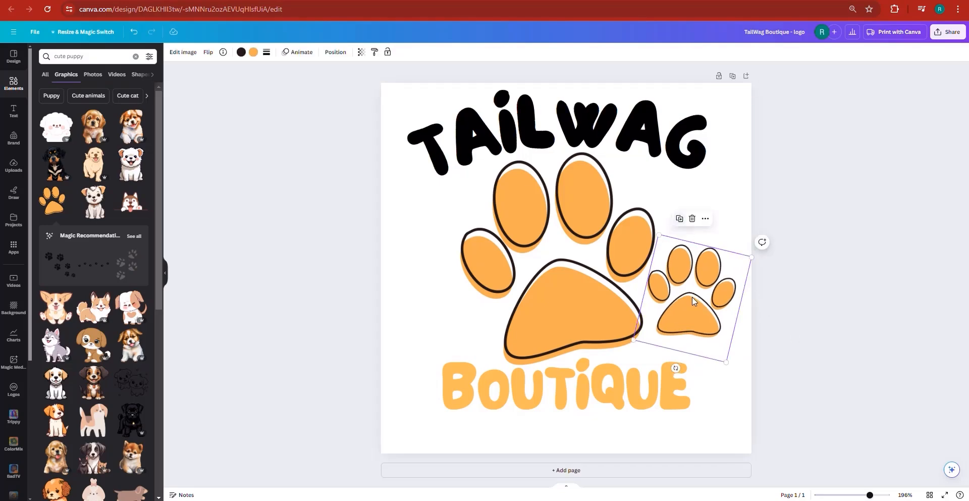
left_click_drag(687, 303, 434, 313)
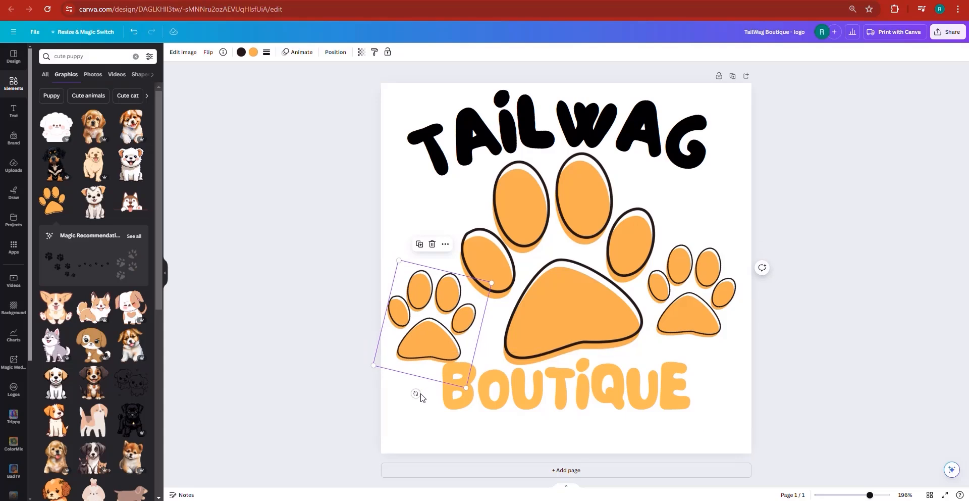
left_click(423, 399)
left_click(422, 369)
left_click_drag(416, 393, 454, 393)
left_click_drag(492, 361, 469, 335)
left_click(820, 329)
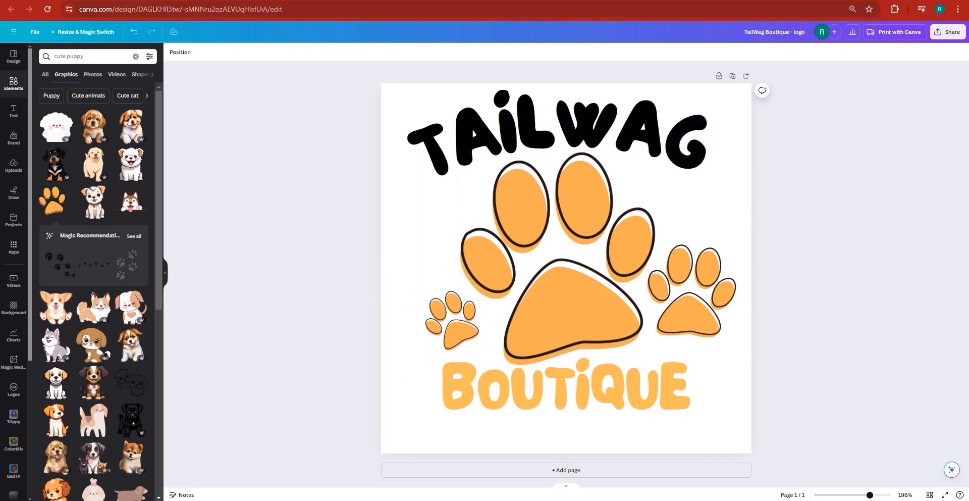
Download the paw logo as a PNG with a transparent background
left_click(947, 33)
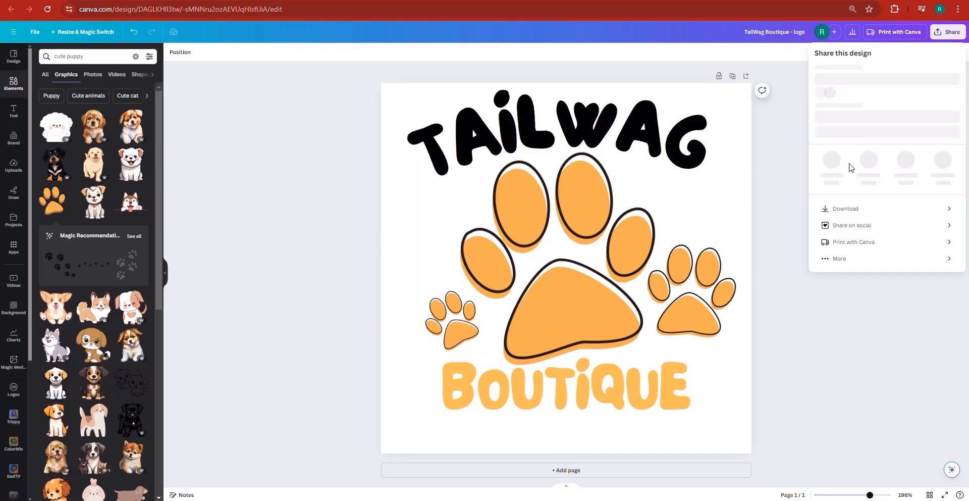
left_click(842, 229)
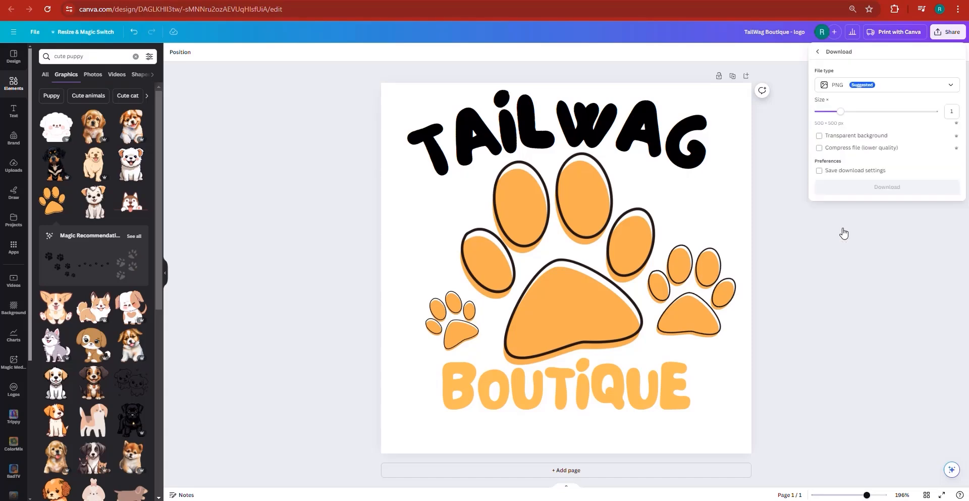
left_click(865, 139)
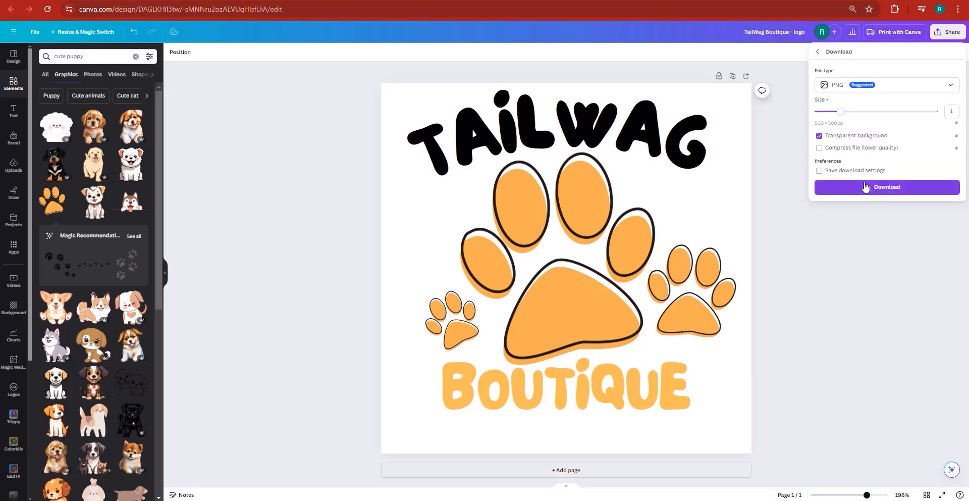
left_click(867, 187)
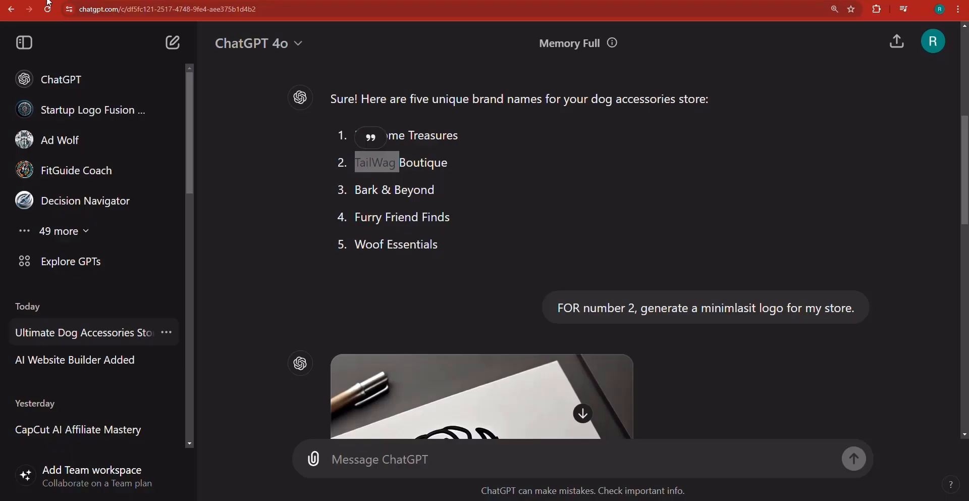
Switch to ChatGPT and open the generated minimalist TailWag dog logo at full size
double_click(376, 161)
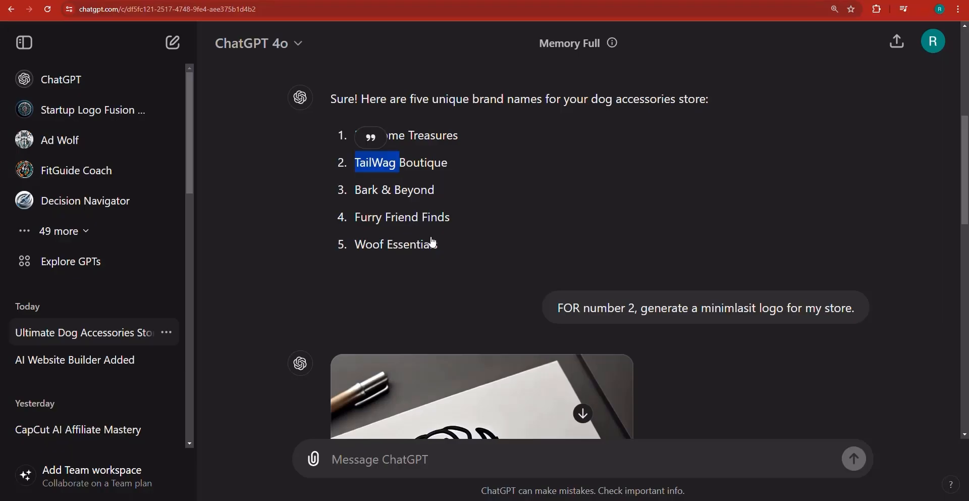
scroll(432, 242, "down", 10)
scroll(461, 221, "down", 4)
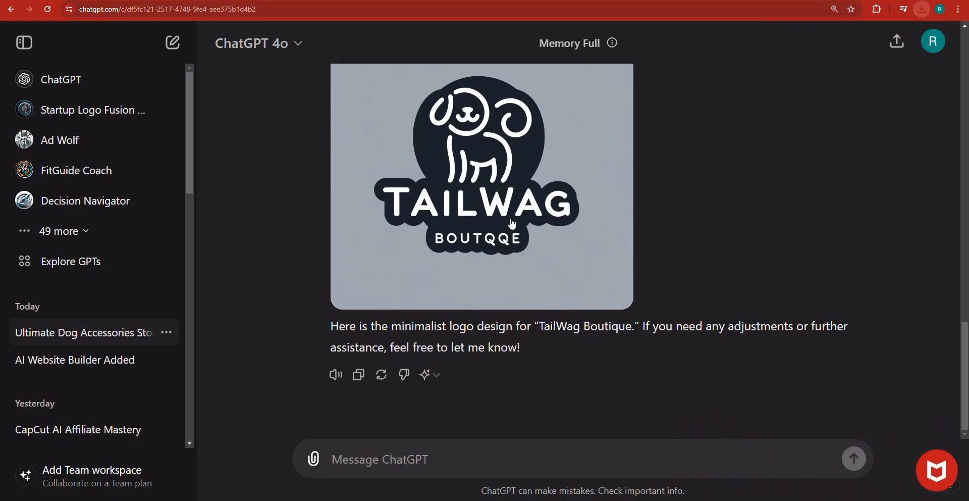
left_click(488, 188)
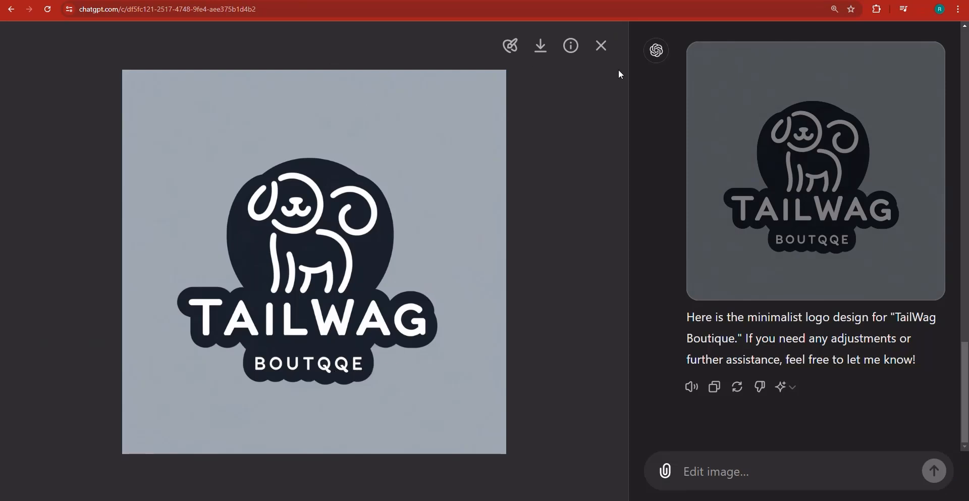
left_click(515, 49)
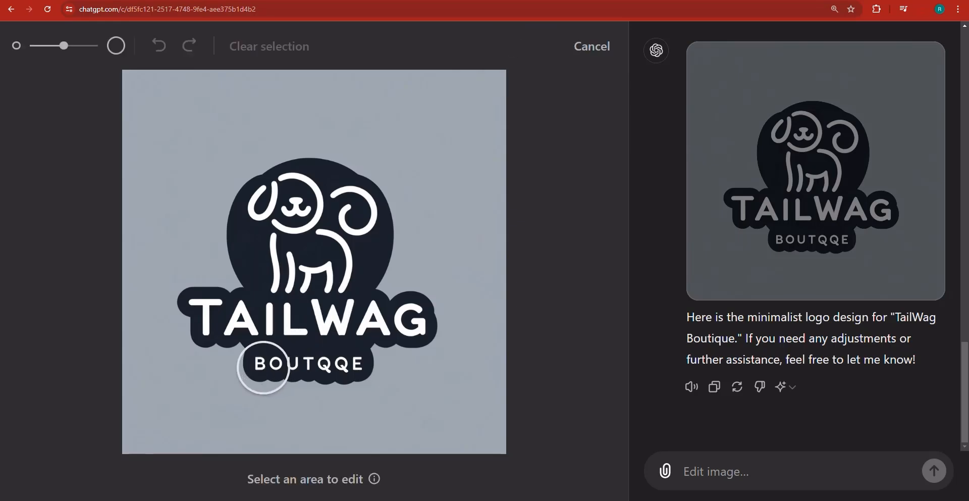
mouse_move(263, 367)
left_mouse_down()
mouse_move(350, 361)
mouse_move(314, 375)
mouse_move(295, 372)
mouse_move(346, 353)
mouse_move(353, 361)
left_mouse_up()
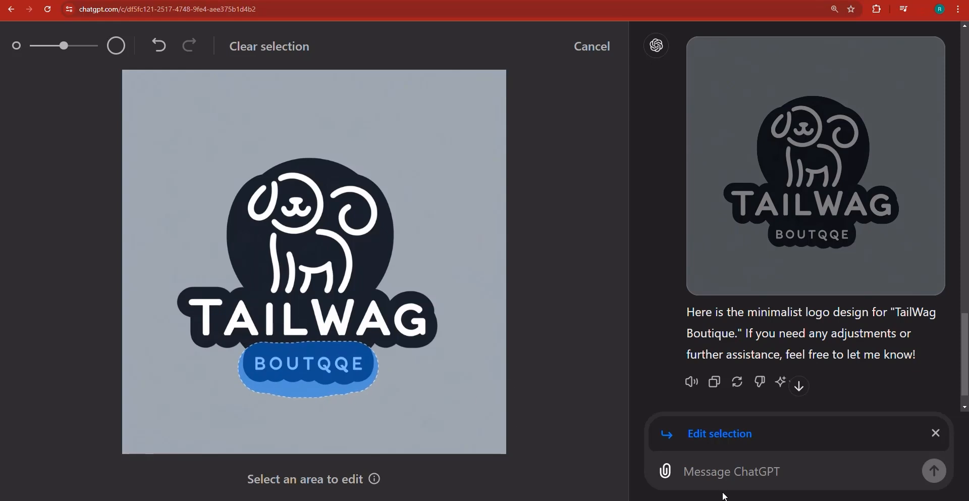
left_click(724, 470)
type("chnage")
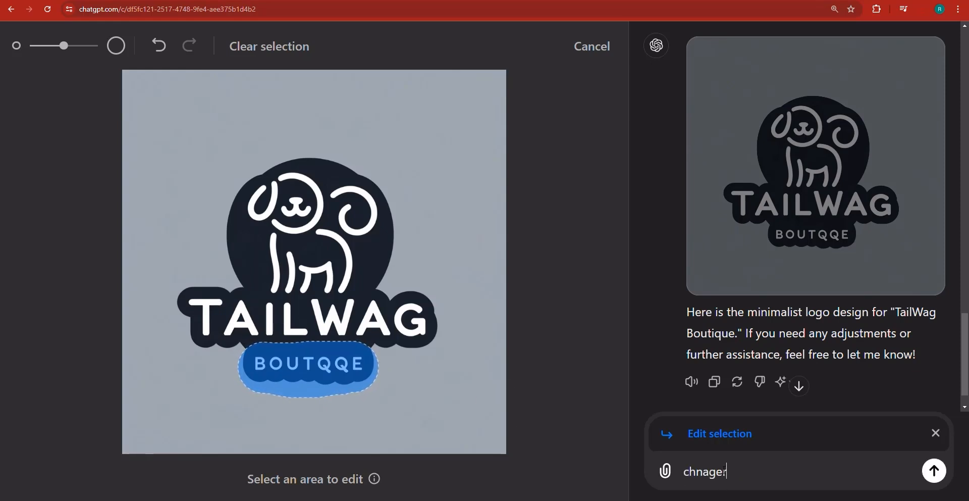
key("BackSpace")
key("BackSpace")
key("BackSpace")
key("BackSpace")
key("BackSpace")
key("BackSpace")
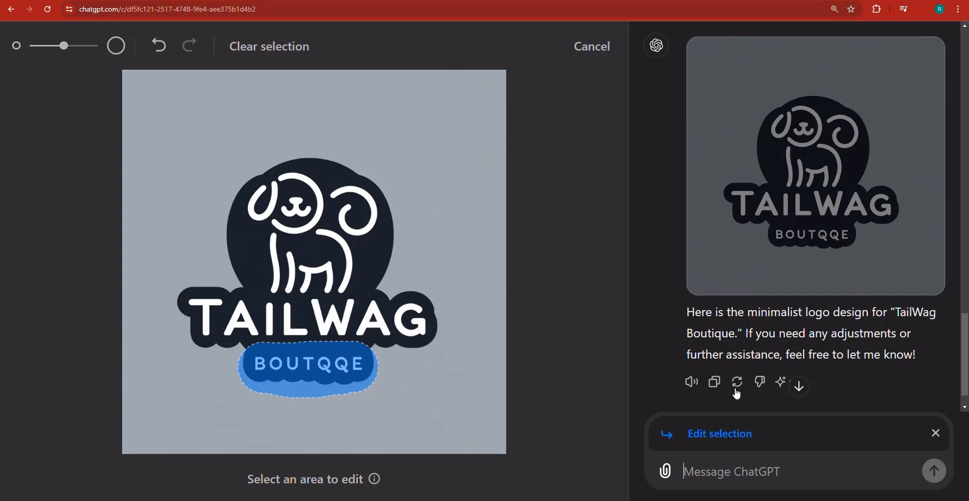
left_click(936, 432)
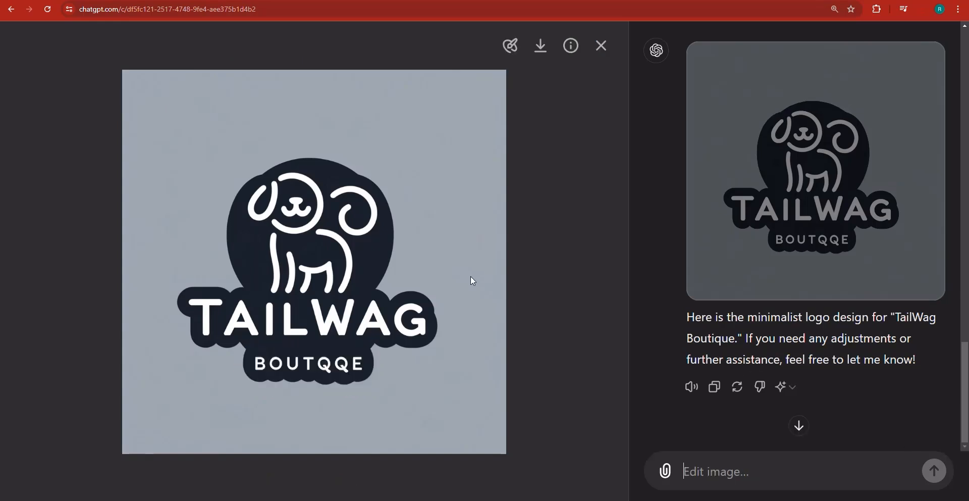
Copy the dog logo image and paste it onto a new second page of the Canva design
right_click(313, 228)
left_click(340, 259)
left_click(581, 1)
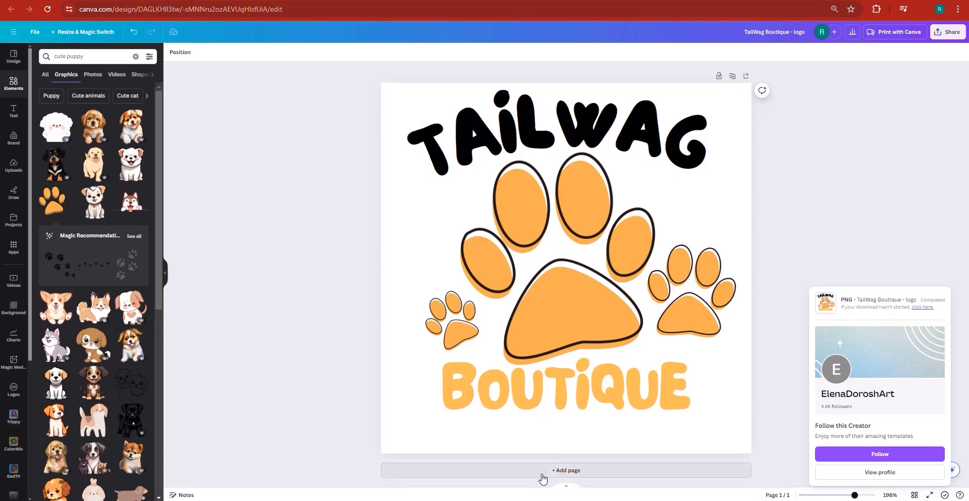
left_click(555, 470)
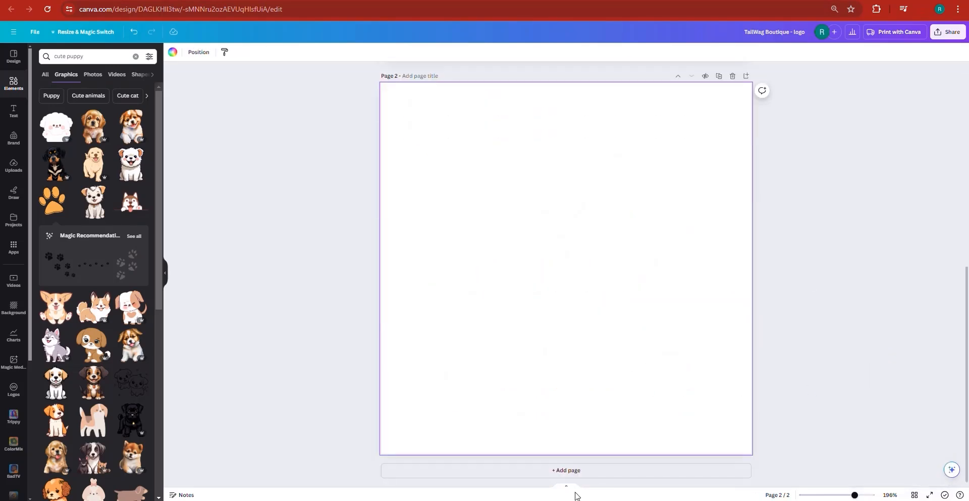
left_click(566, 488)
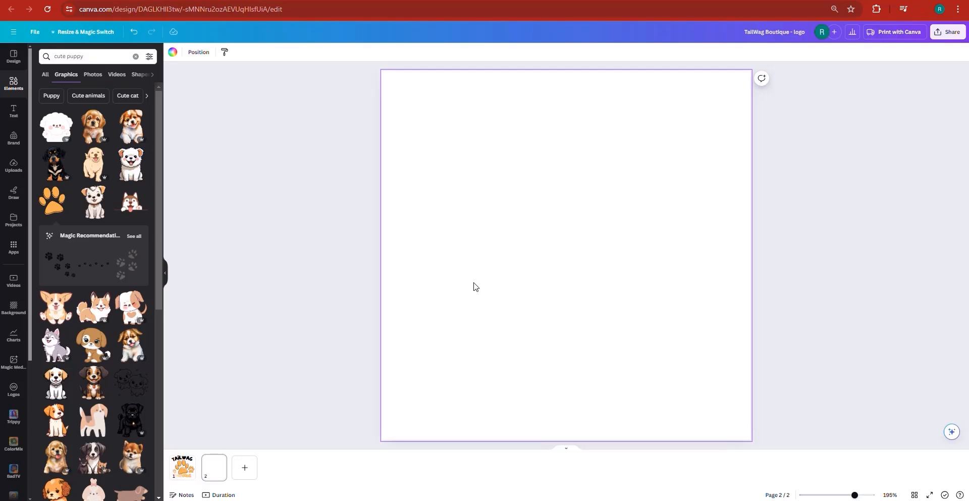
key("ctrl+v")
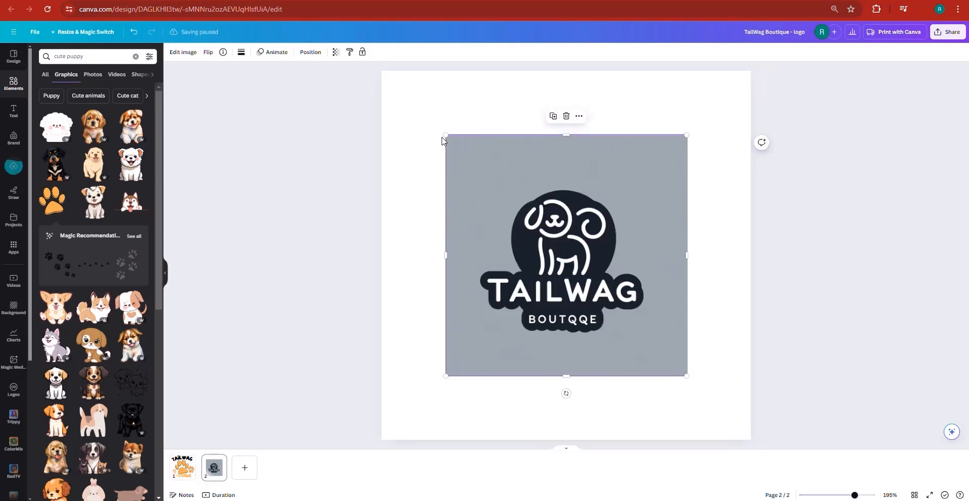
Move the pasted logo to the page's upper-left corner and trim its right edge slightly
left_click_drag(465, 158, 404, 99)
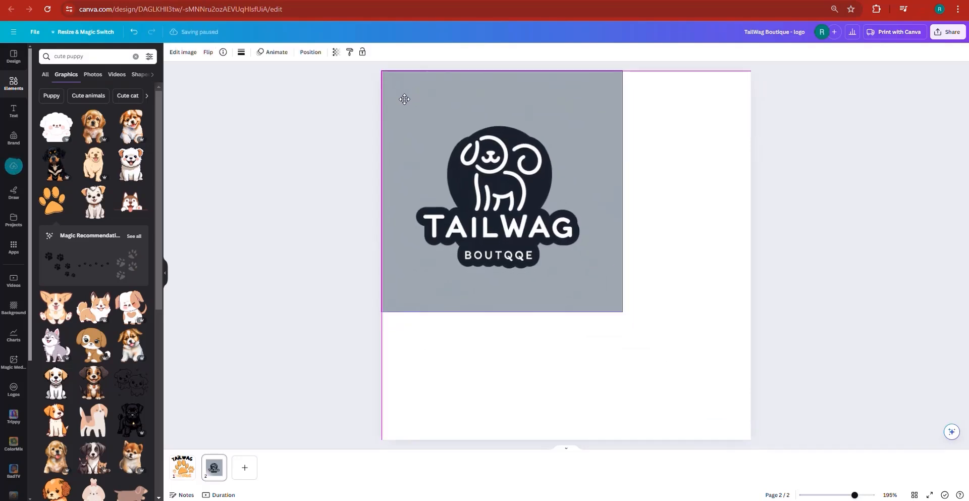
mouse_move(628, 318)
left_mouse_down()
mouse_move(634, 330)
mouse_move(624, 328)
left_mouse_up()
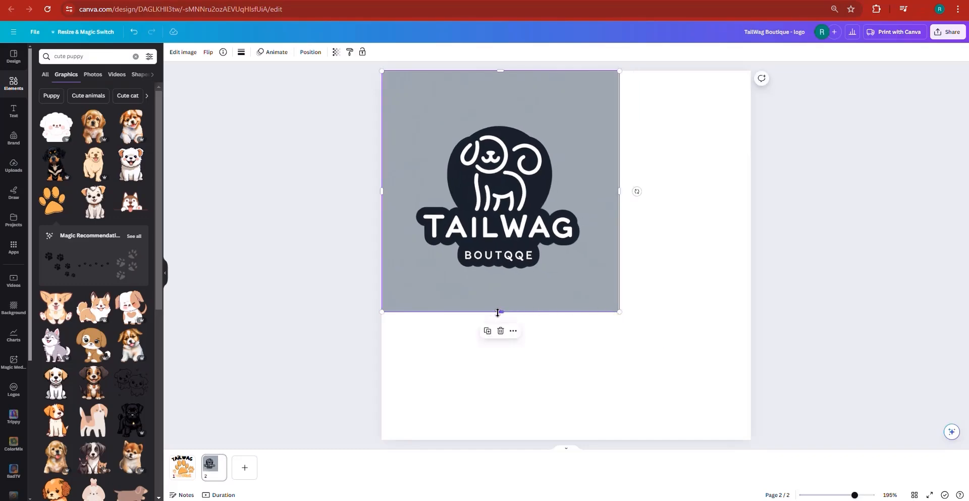
left_click_drag(497, 313, 498, 290)
left_click_drag(501, 72, 499, 94)
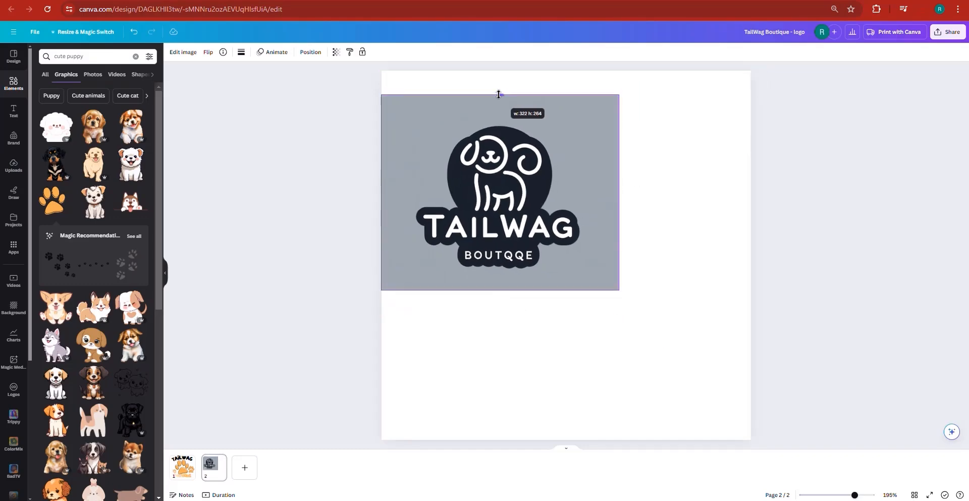
left_click(134, 32)
left_click(134, 32)
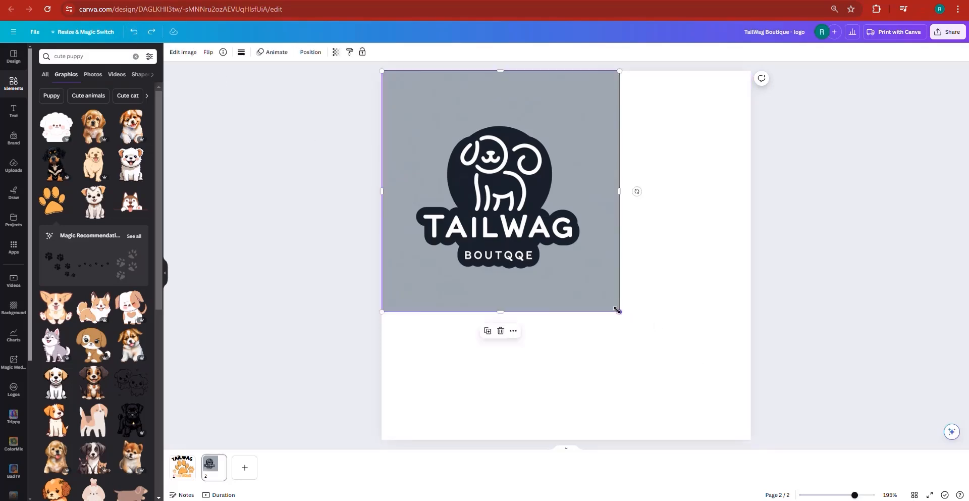
Enlarge the dog logo image to fill the page and extract its BOUTQQE text with Grab Text
left_click_drag(619, 312, 760, 435)
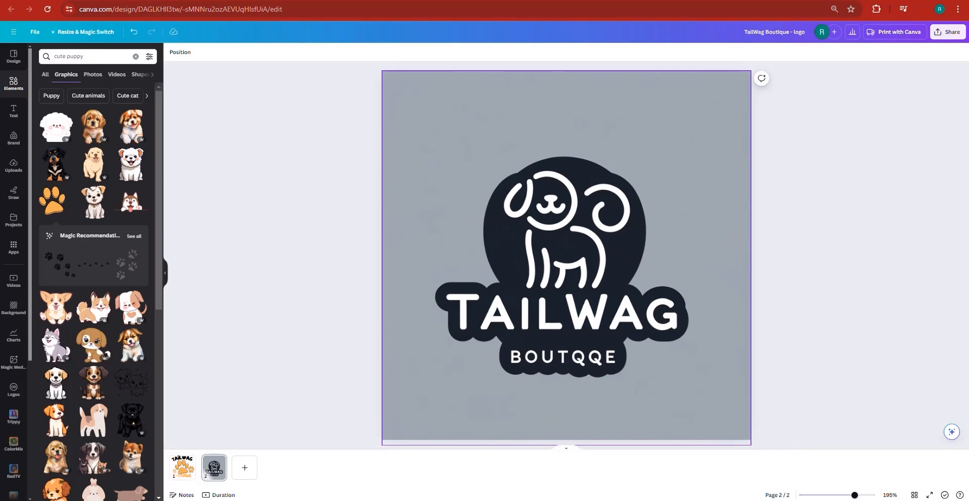
left_click(576, 353)
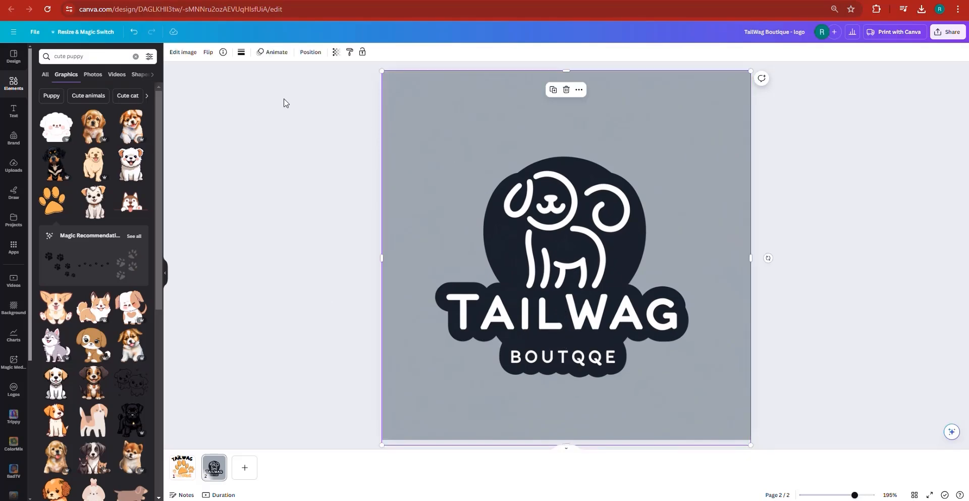
left_click(179, 53)
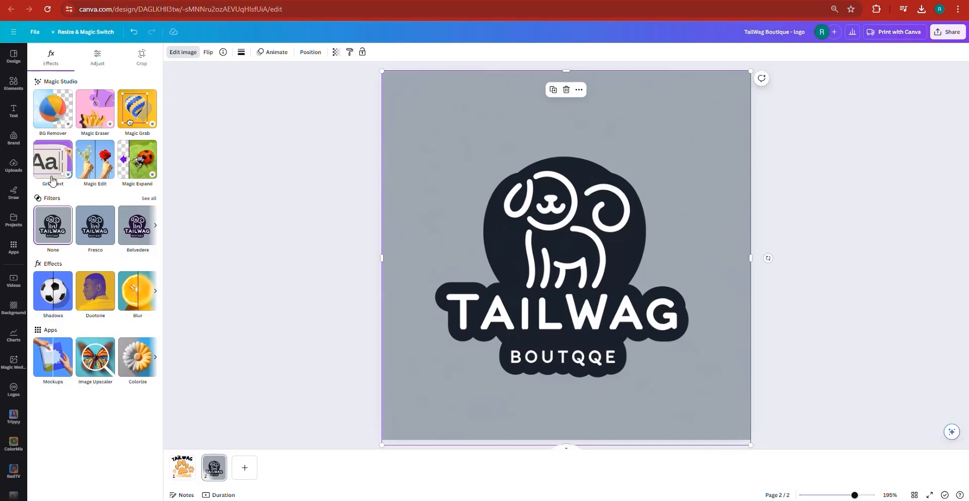
left_click(55, 165)
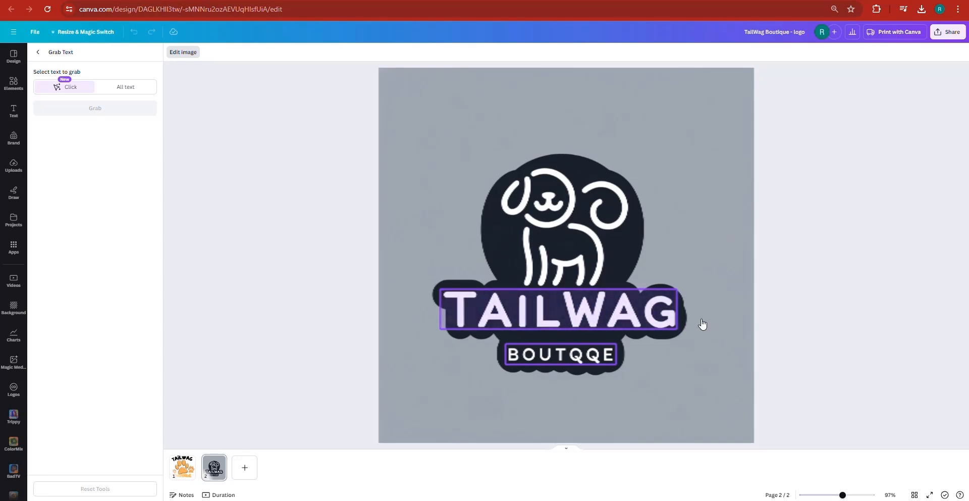
left_click(556, 359)
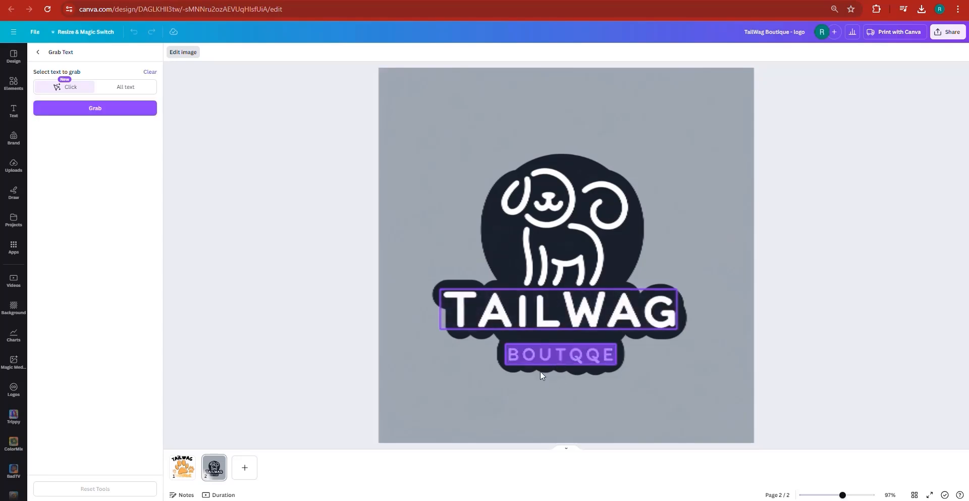
left_click(94, 108)
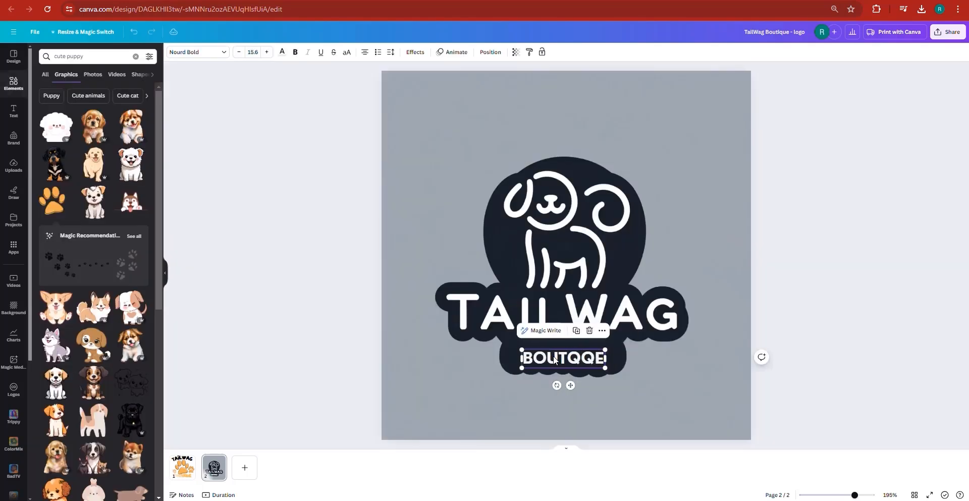
Replace the extracted BOUTQQE text below TAILWAG with BOUTIQUE
double_click(578, 359)
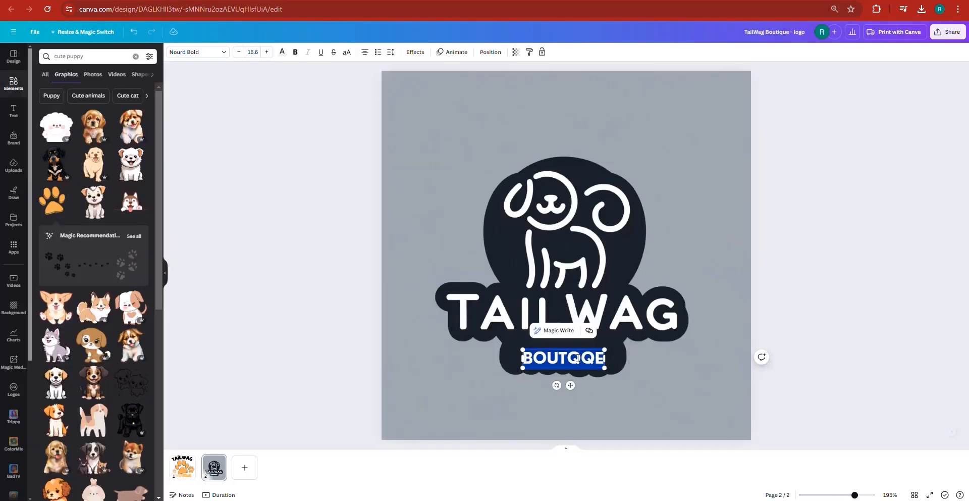
type("BOTU")
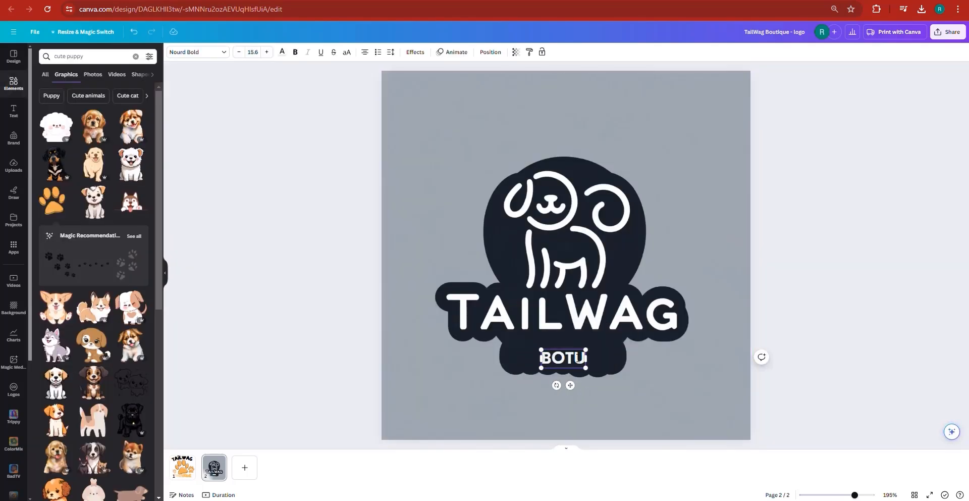
key("BackSpace")
key("BackSpace")
type("UTIQUE")
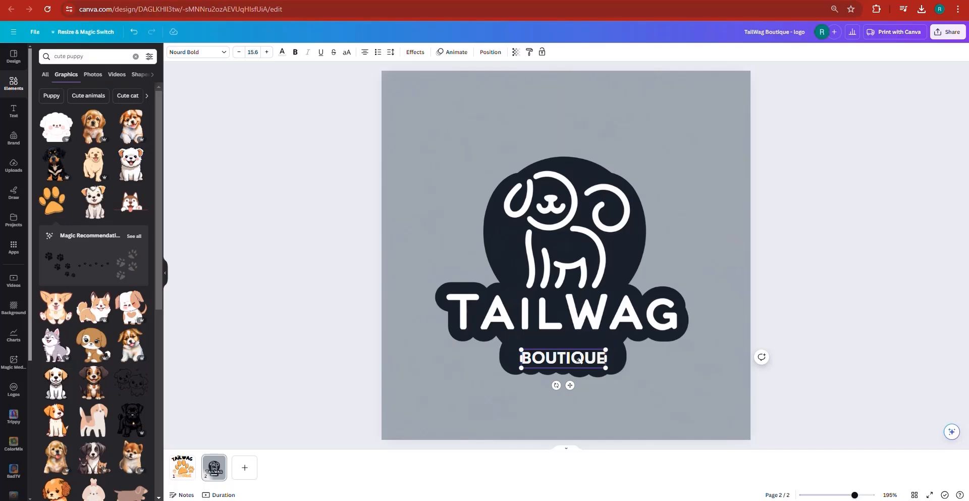
left_click(683, 404)
Enlarge the BOUTIQUE text so it nearly spans the dark badge below TAILWAG
left_click(605, 359)
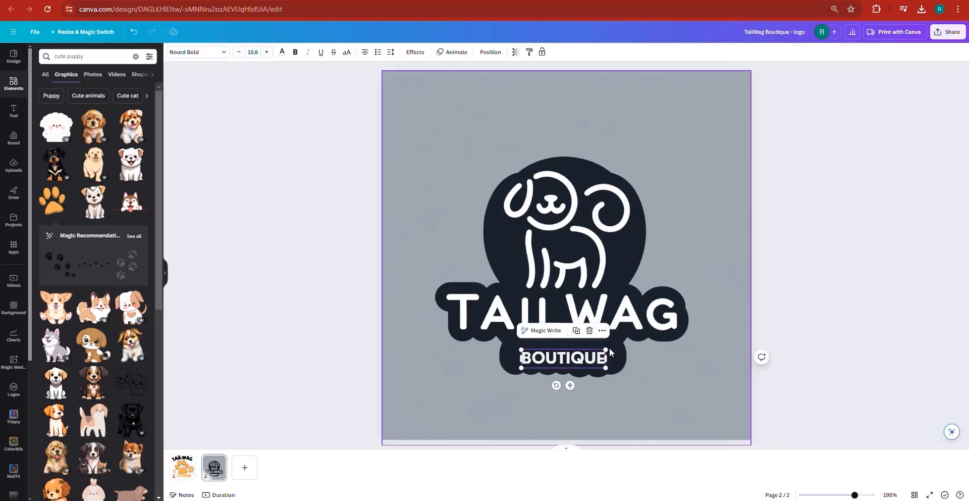
mouse_move(607, 349)
left_mouse_down()
mouse_move(635, 338)
mouse_move(601, 358)
mouse_move(621, 363)
mouse_move(596, 355)
left_mouse_up()
left_click(657, 396)
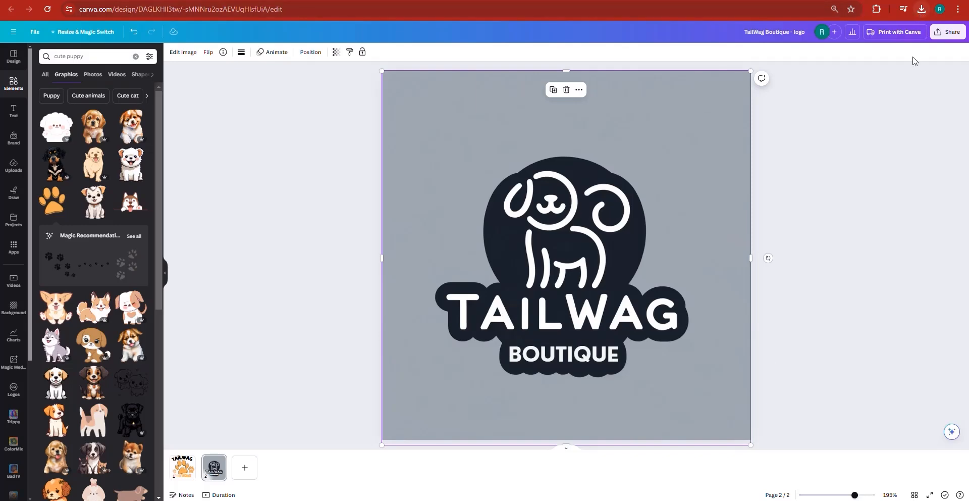
Open the downloaded TailWag Boutique - logo.png to check it, and switch to the Hostinger company information page
left_click(922, 9)
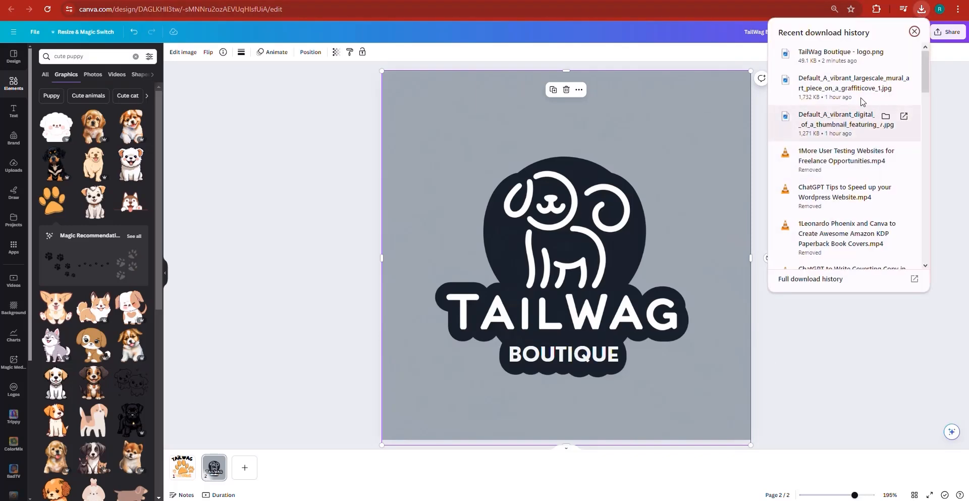
left_click(858, 56)
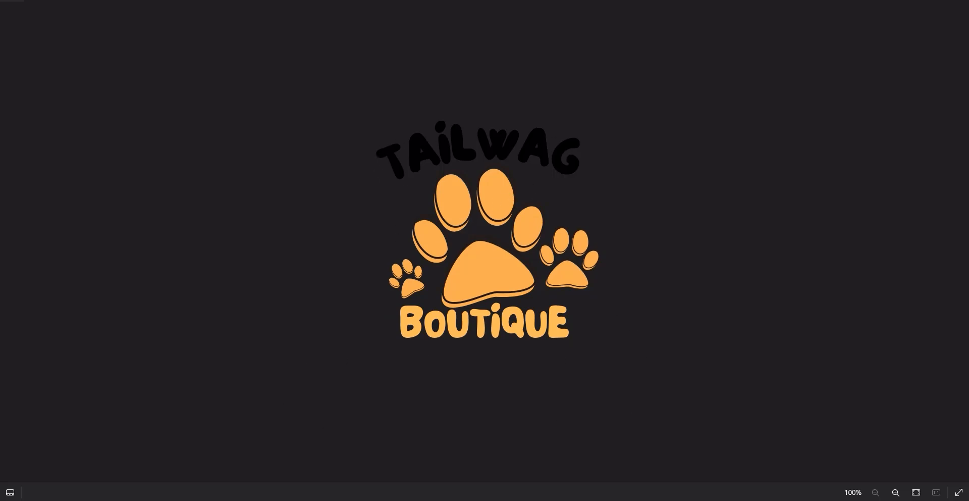
key("alt+Tab")
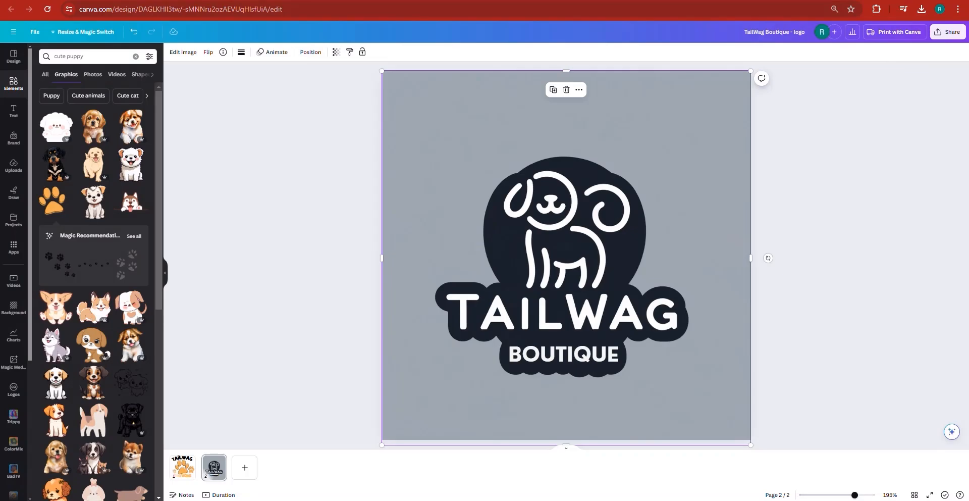
key("alt+Tab")
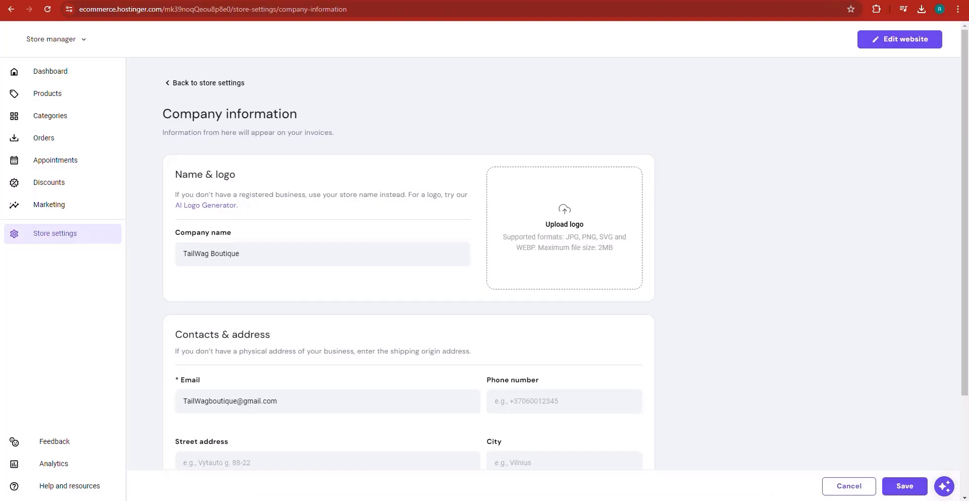
Upload the downloaded TailWag Boutique logo as the company logo, copy the contact email, and save the company information
left_click(567, 240)
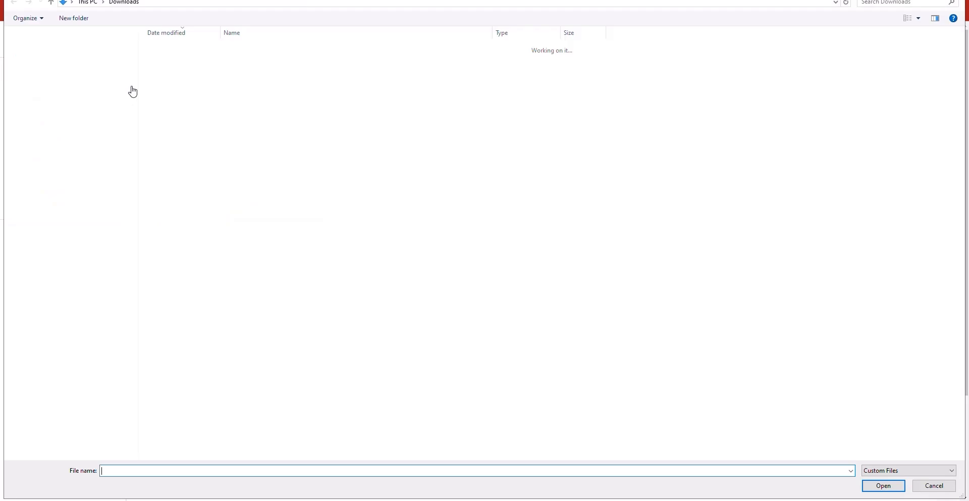
double_click(258, 61)
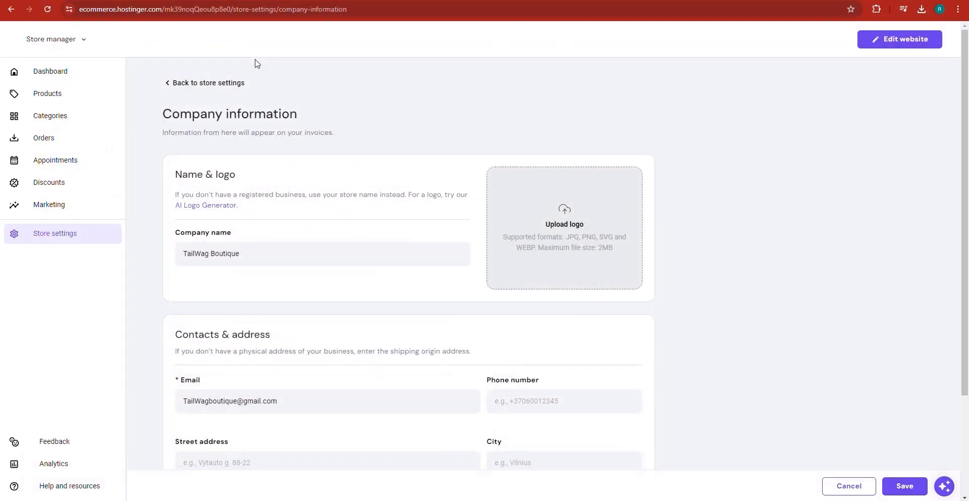
triple_click(253, 401)
right_click(253, 401)
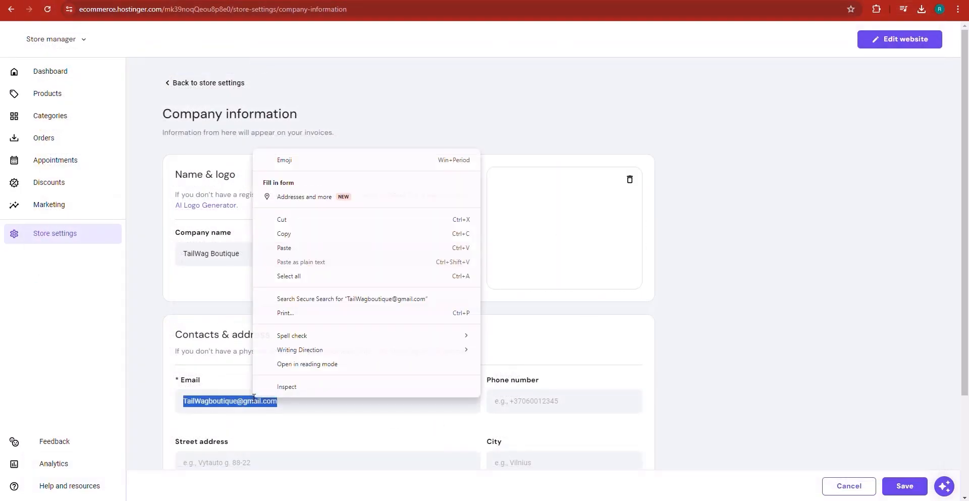
left_click(284, 234)
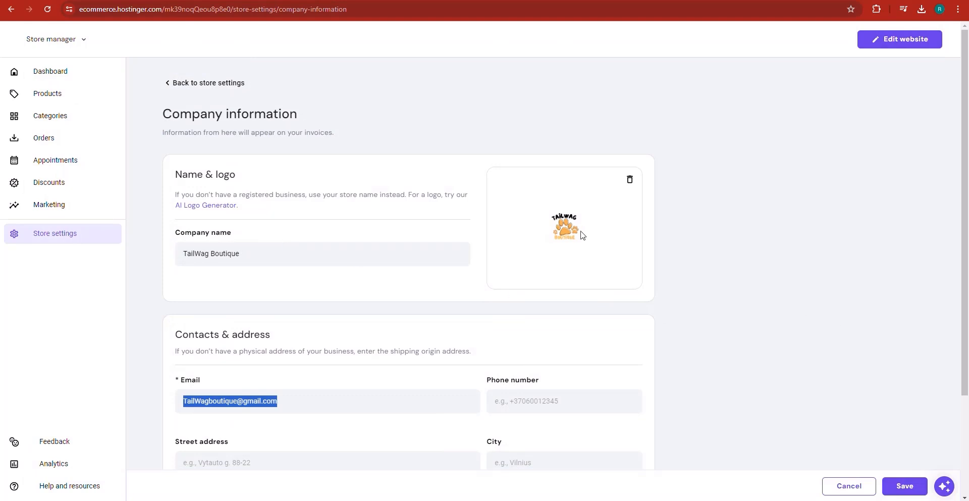
left_click(907, 488)
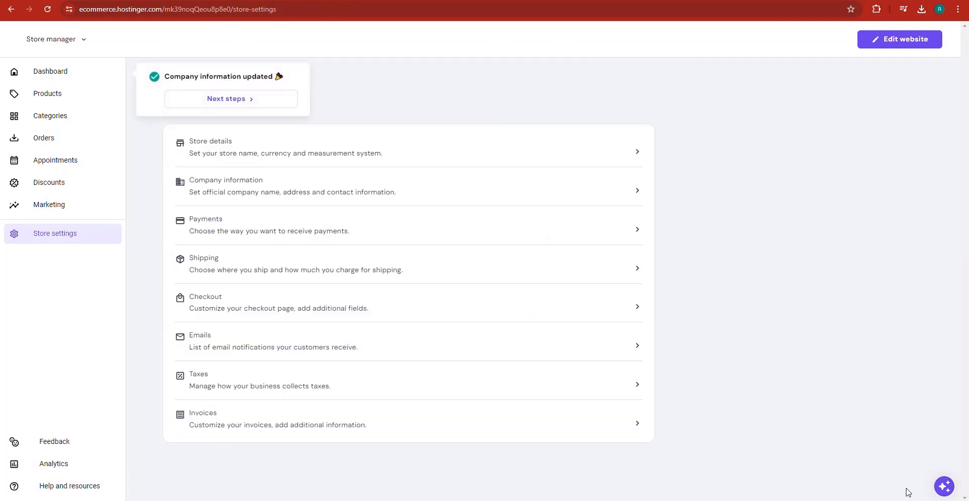
Open the shipping options review from the dashboard's setup checklist and open the Regular shipping option for editing
left_click(52, 71)
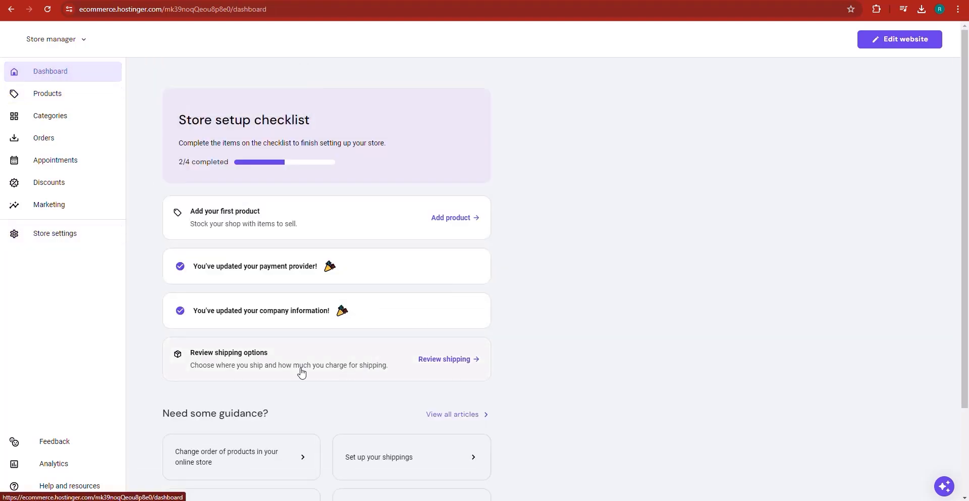
left_click(302, 372)
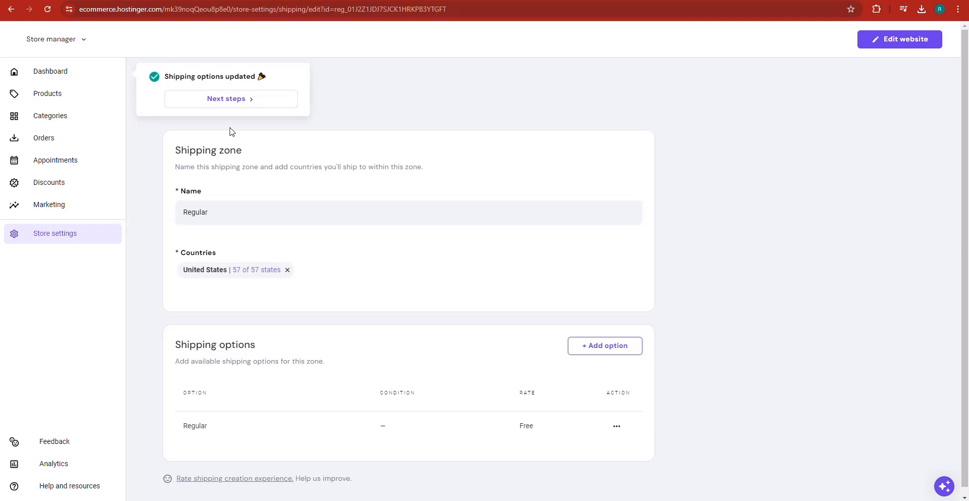
left_click(617, 426)
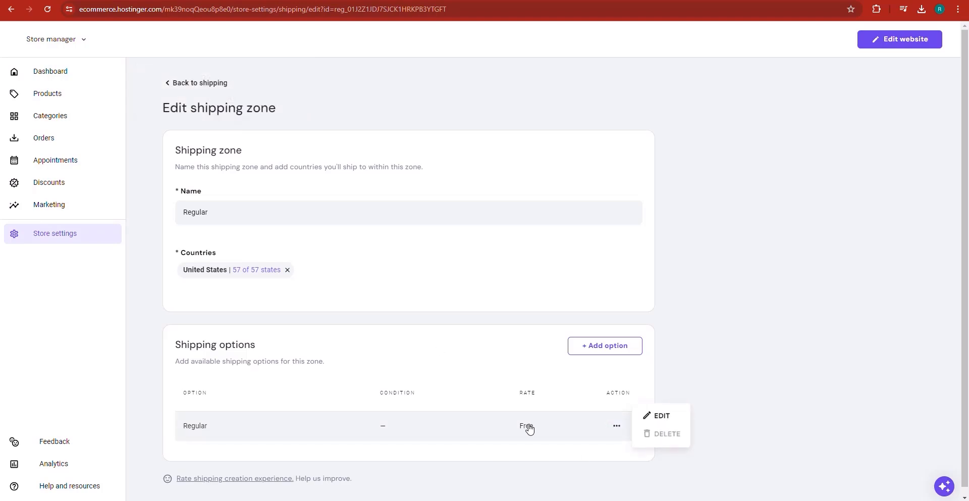
left_click(662, 416)
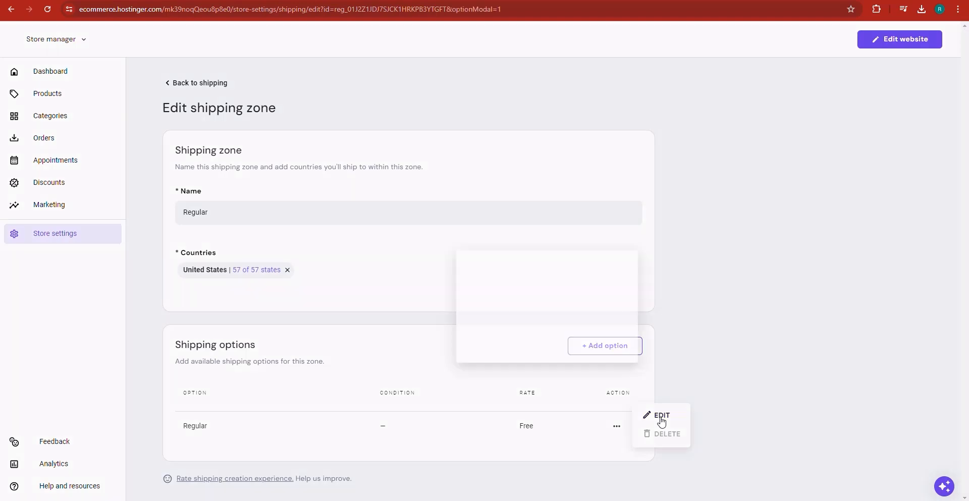
Rename the shipping option as Free Shipping and save it with no shipping rate entered
double_click(361, 231)
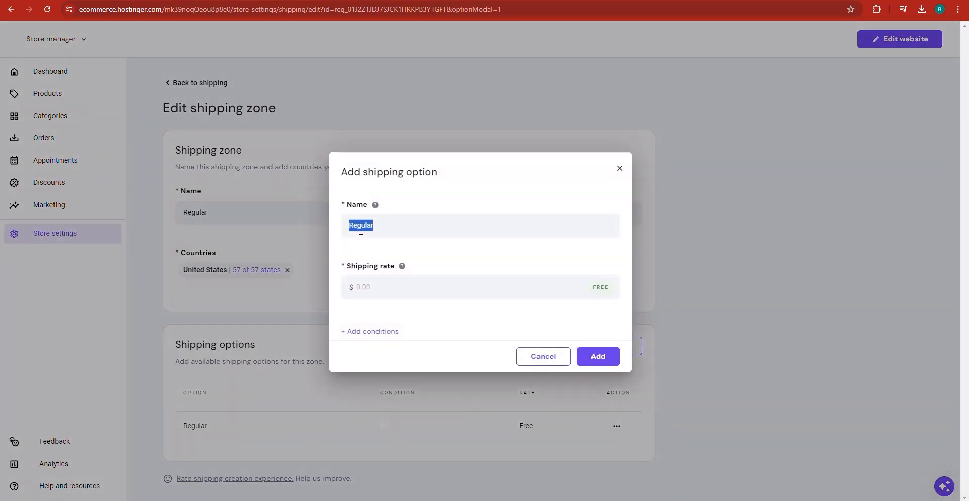
type("sHIP")
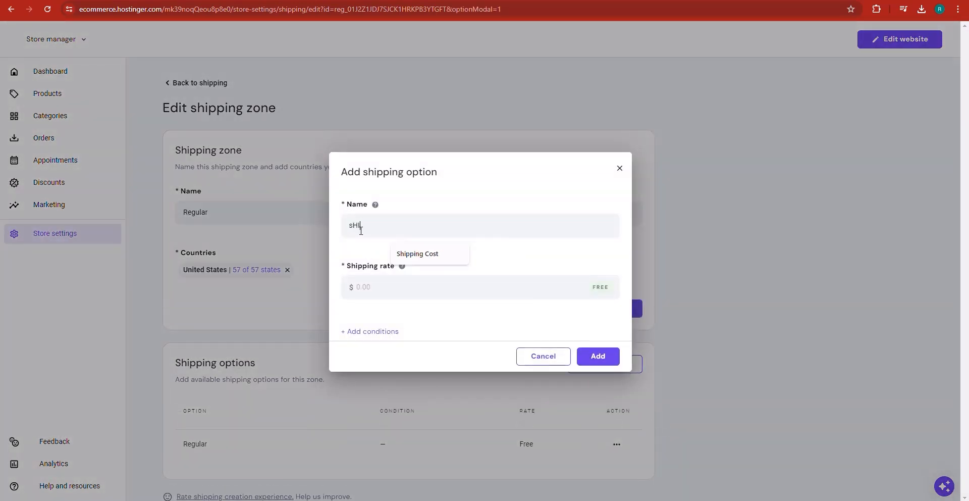
key("BackSpace")
key("BackSpace")
key("BackSpace")
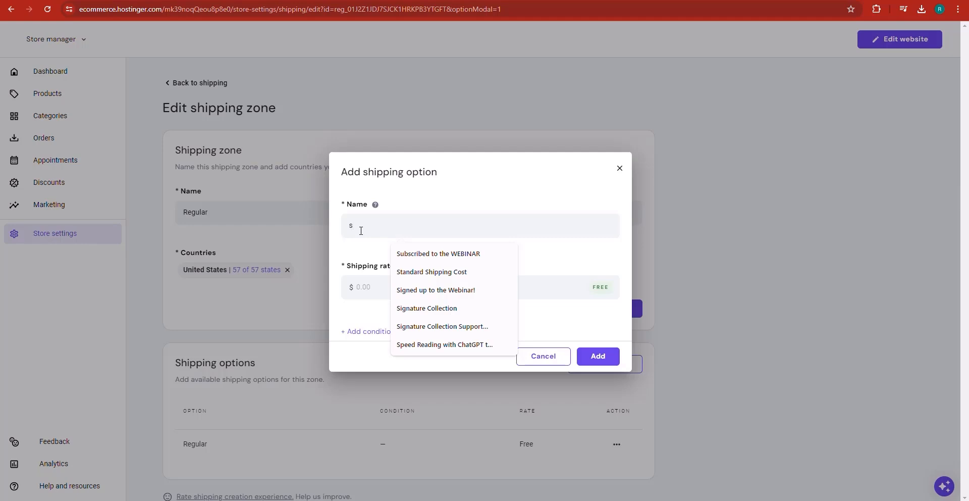
key("BackSpace")
type("f")
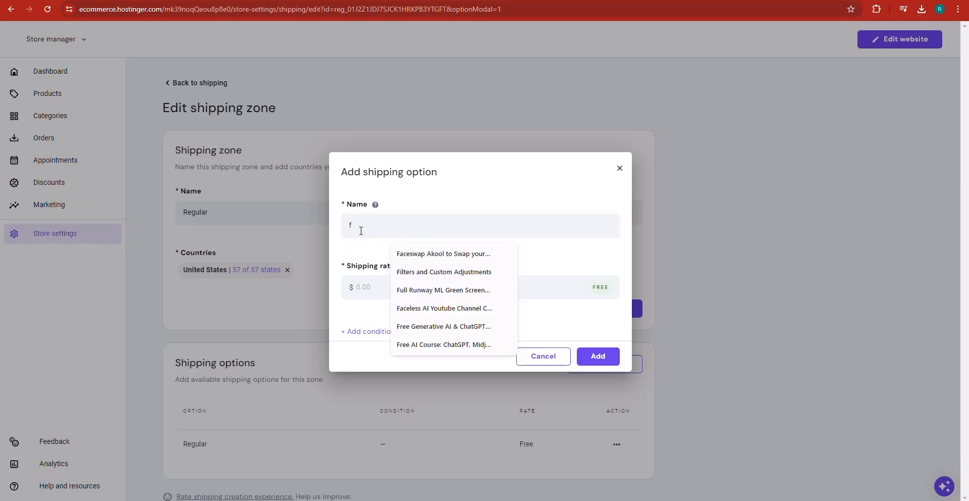
key("BackSpace")
type("Free ")
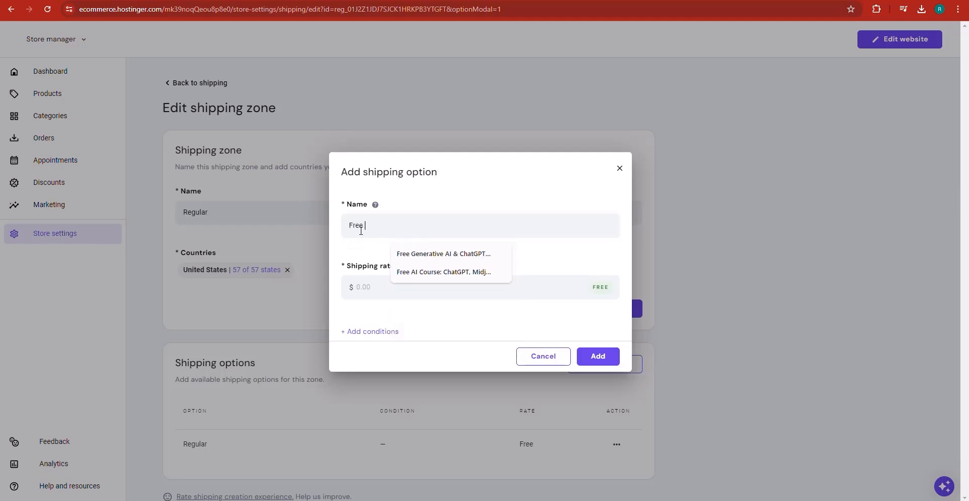
type("Shipping")
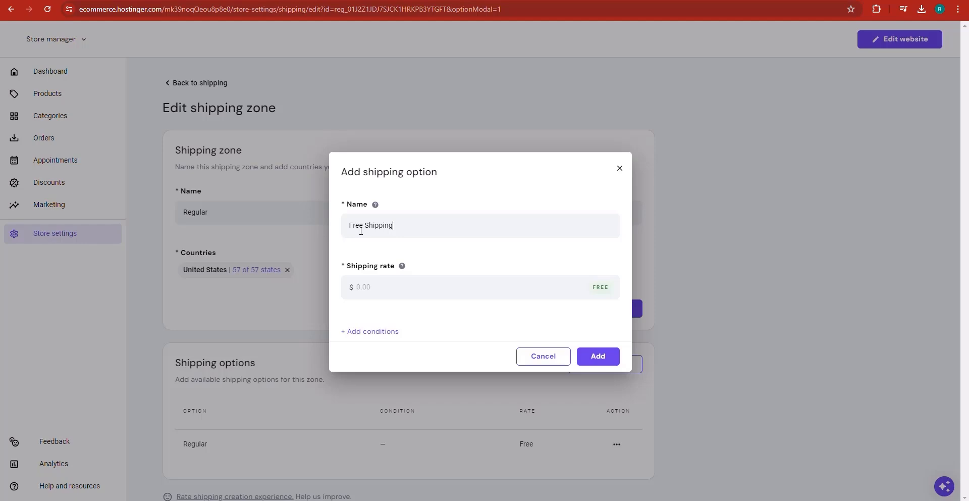
left_click(613, 358)
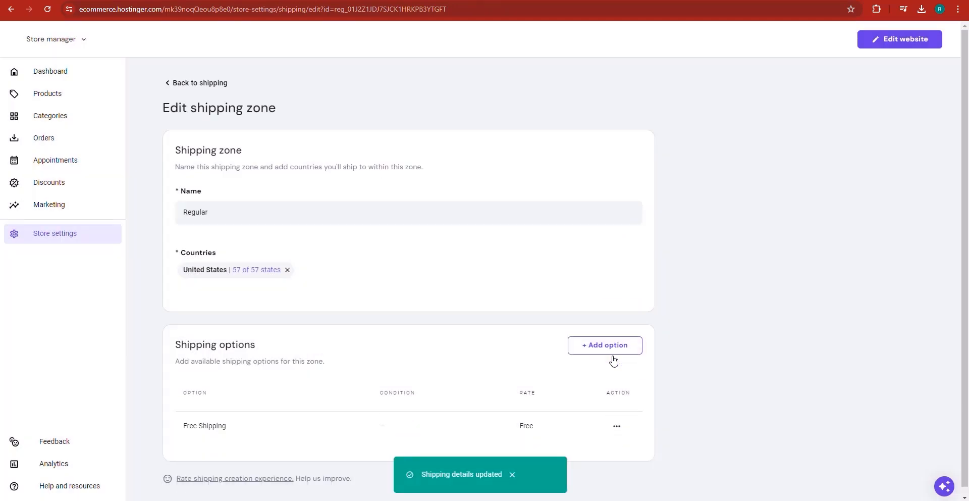
left_click(613, 356)
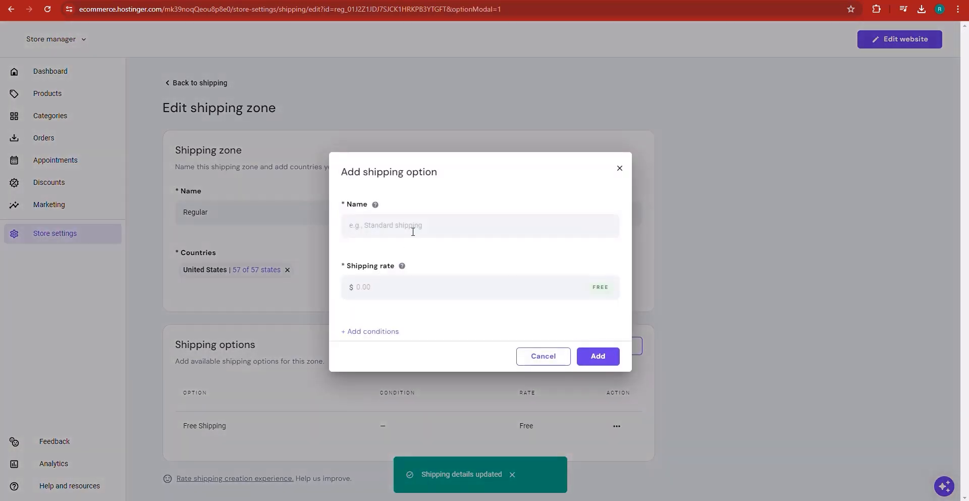
left_click(378, 293)
type("1")
left_click(452, 320)
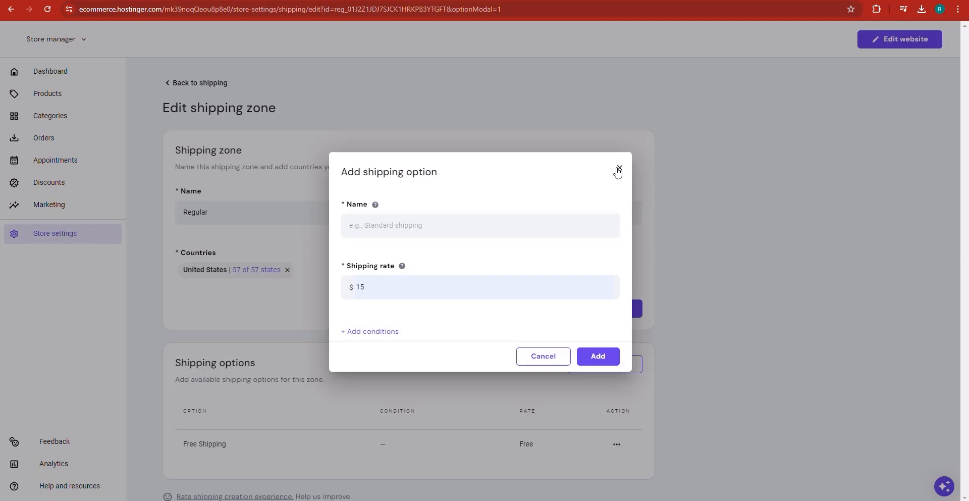
left_click(619, 168)
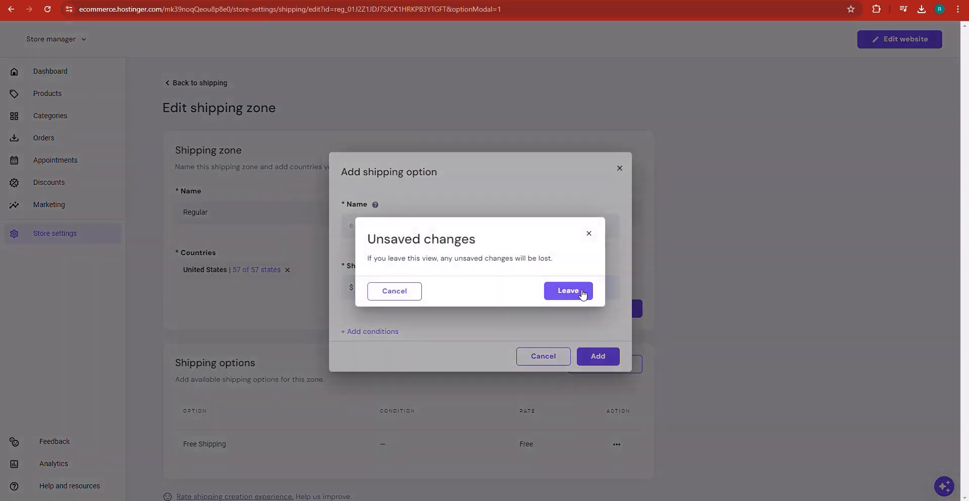
left_click(583, 293)
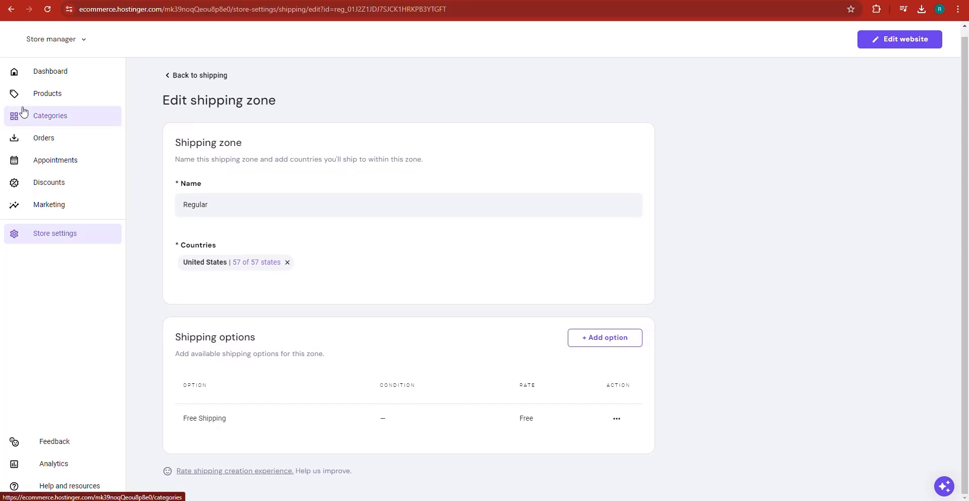
Open the store's products page, switch to ChatGPT, and send the prompt "suggest 4 different product categories for me," in the logo chat
left_click(51, 98)
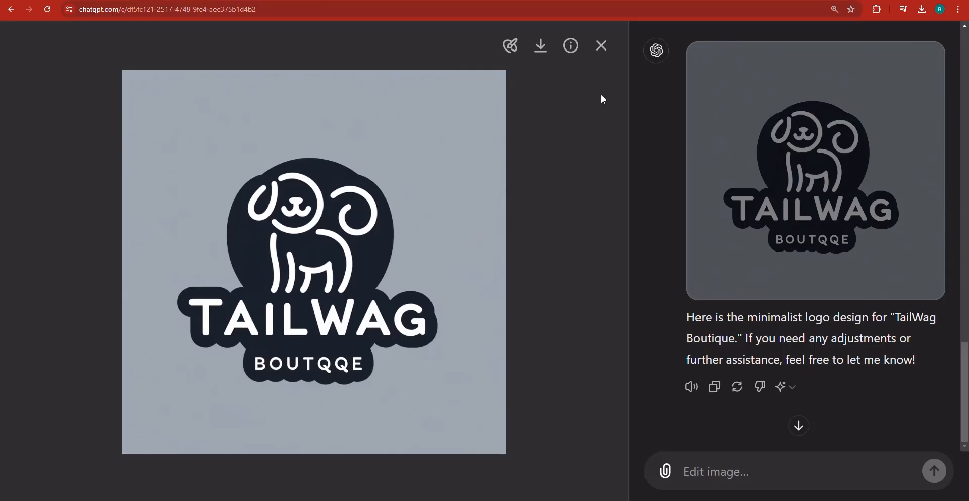
left_click(600, 45)
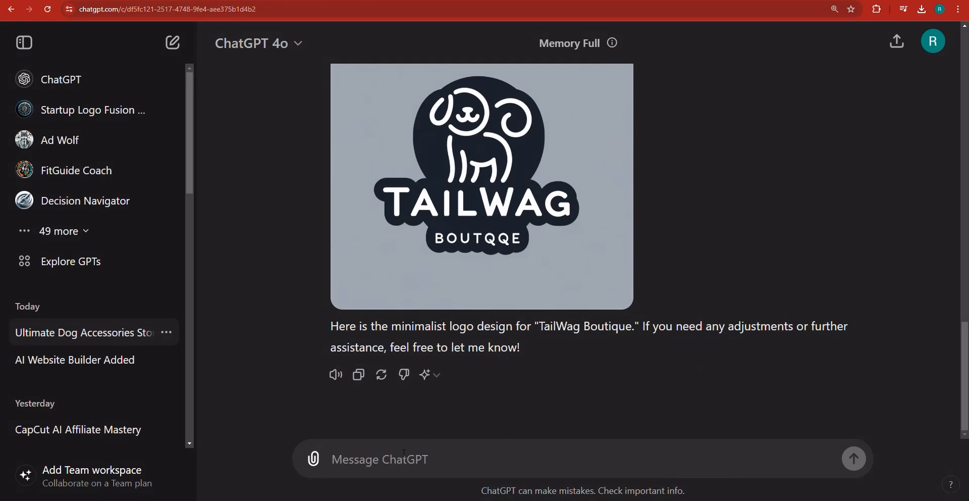
type("sugges")
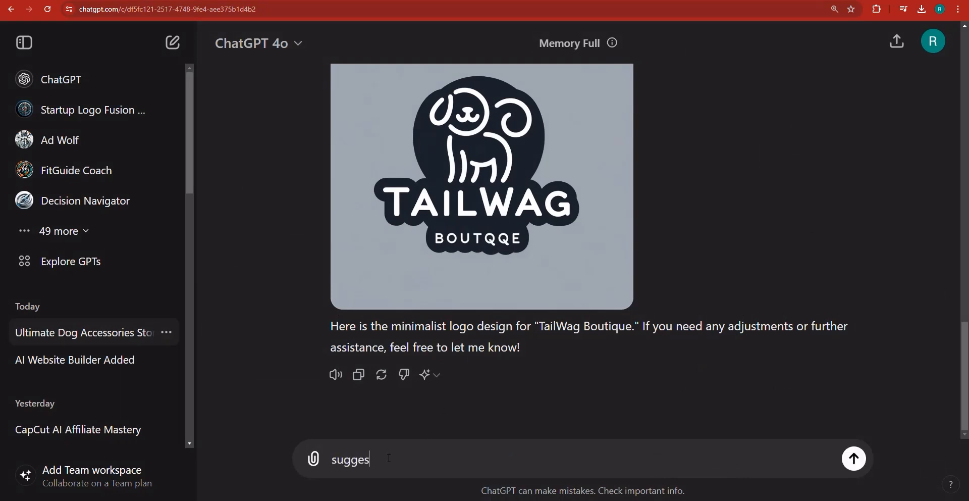
type("t  4 different product cat")
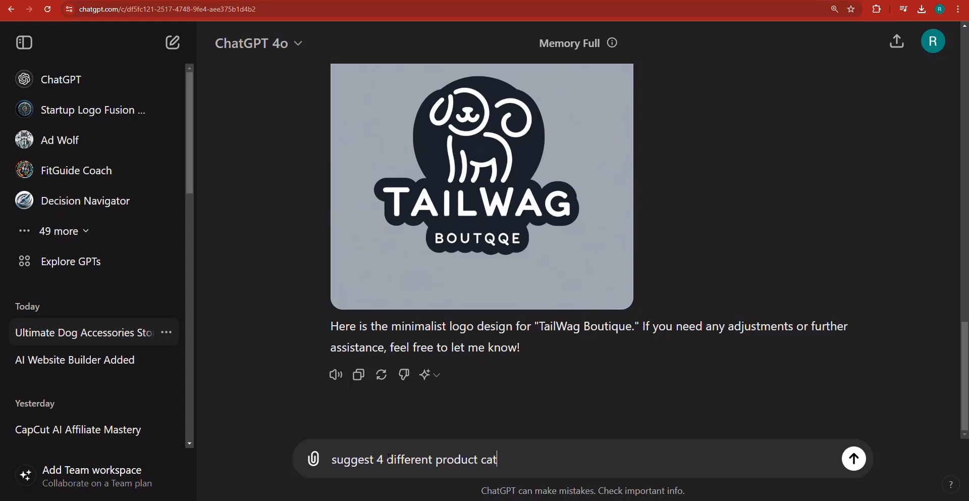
type("egories for me ")
type("an")
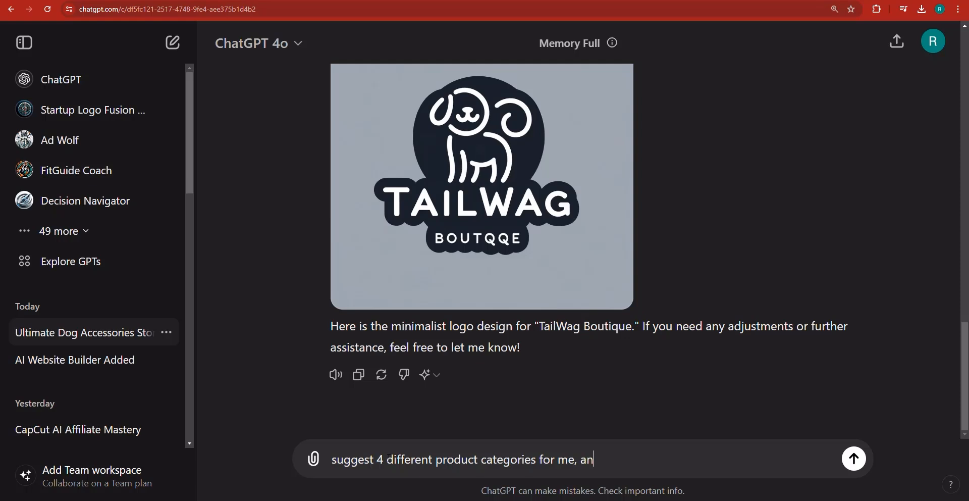
key("BackSpace")
key("BackSpace")
key("Return")
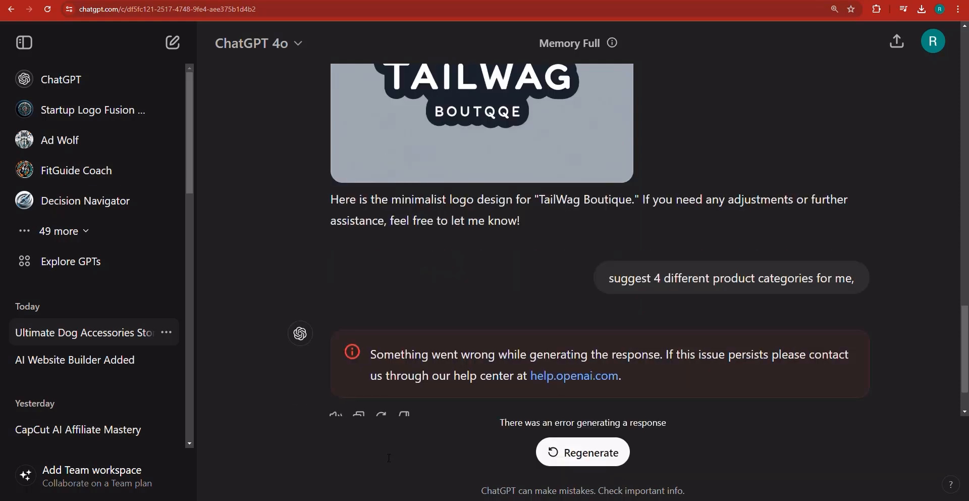
Try to regenerate the ChatGPT reply, copy the category prompt, and reload the chat page
scroll(593, 349, "down", 2)
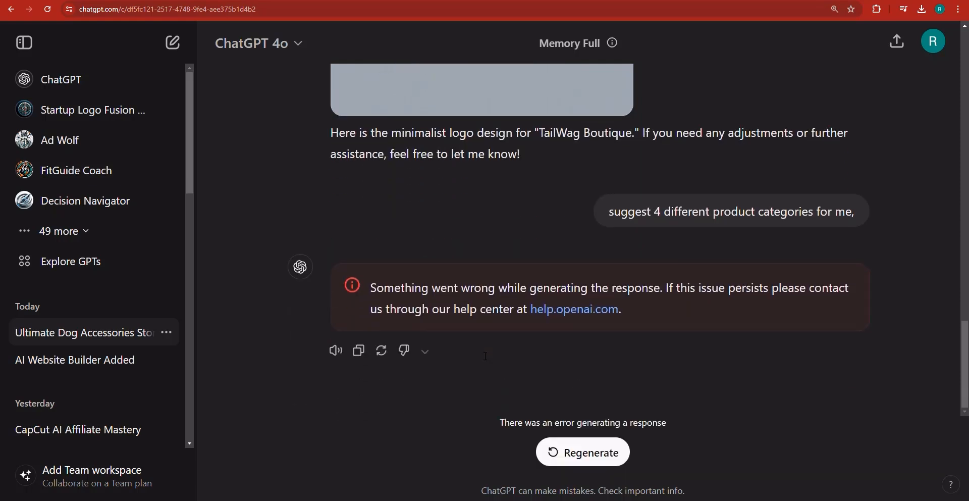
left_click(600, 457)
triple_click(661, 212)
right_click(662, 212)
left_click(679, 221)
left_click(271, 10)
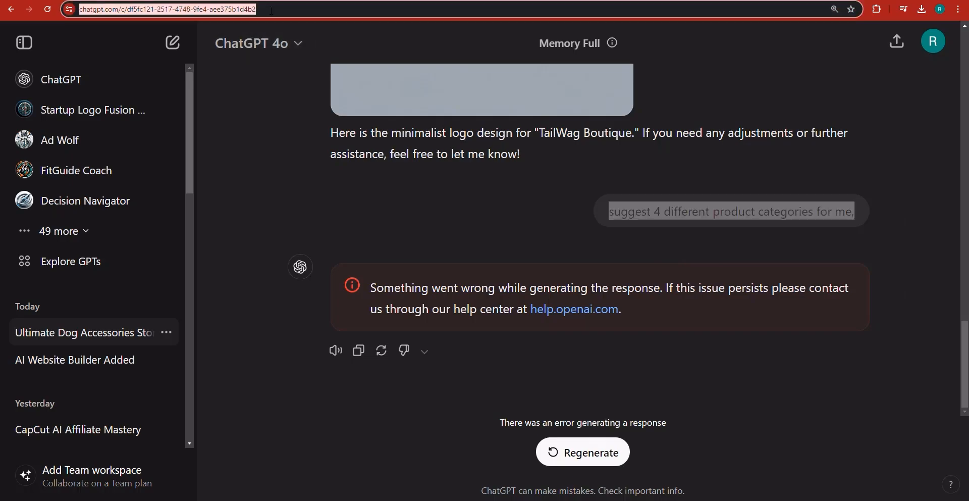
key("Return")
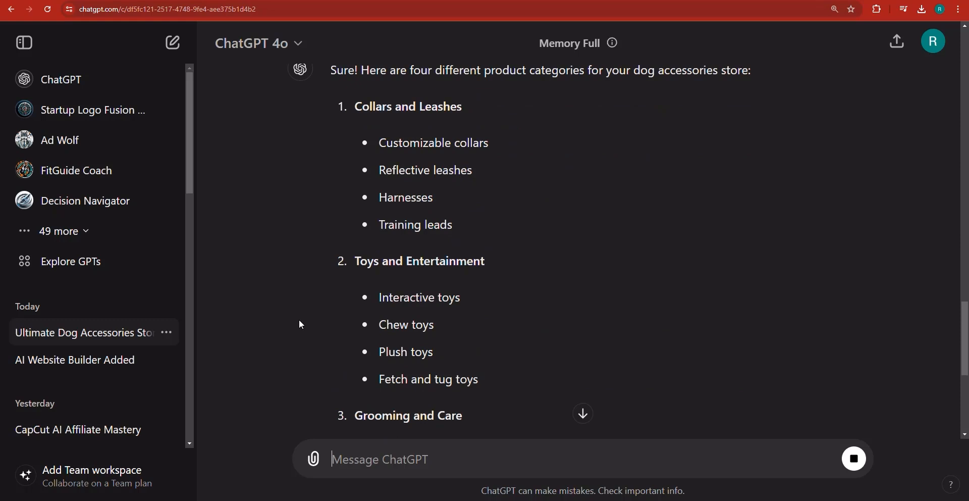
Copy the suggested category name "Collars and Leashes" from the ChatGPT reply and open the Hostinger store's categories page
scroll(380, 295, "down", 3)
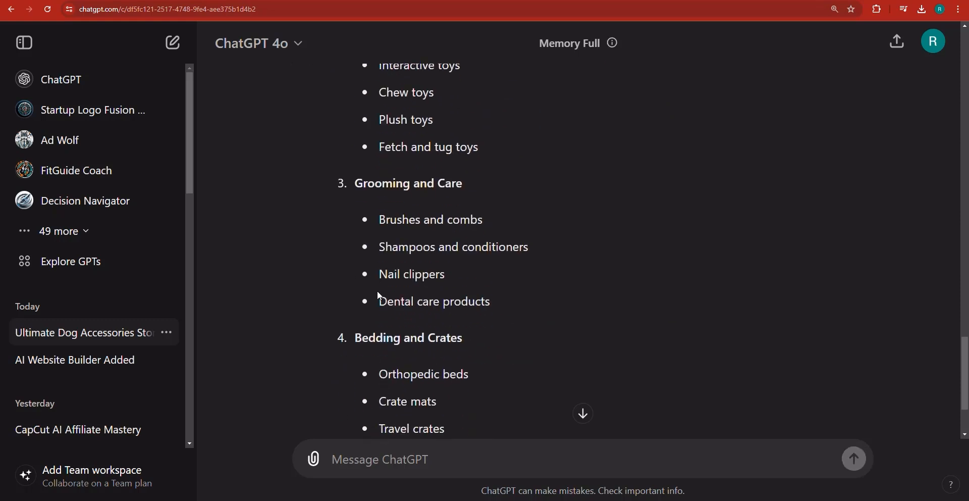
scroll(338, 307, "down", 2)
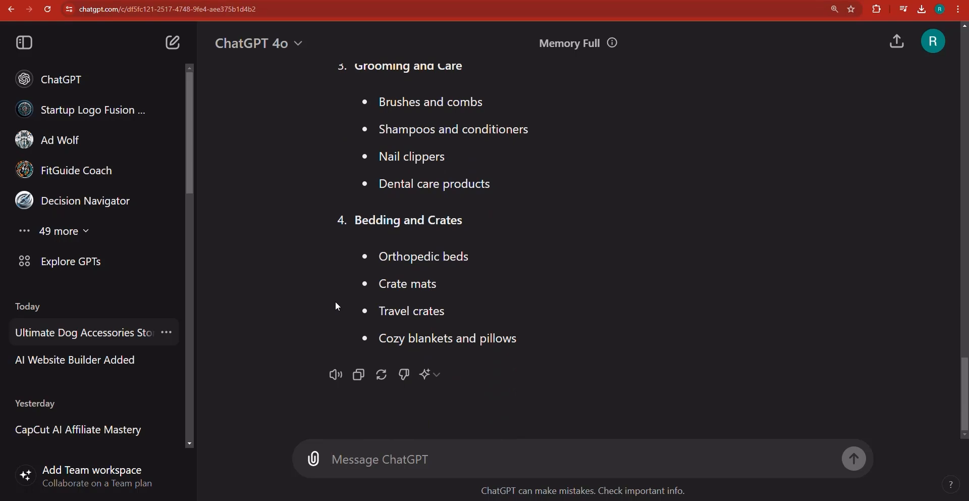
scroll(338, 307, "up", 5)
scroll(337, 305, "up", 5)
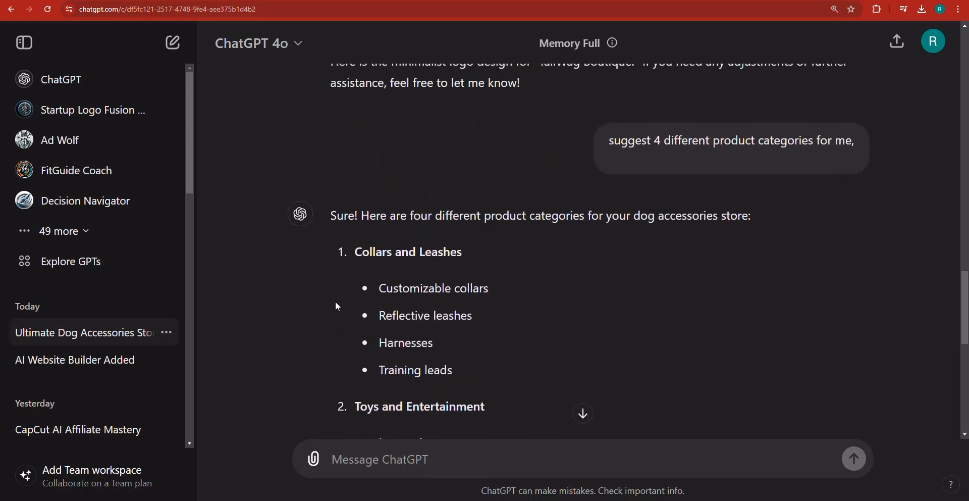
triple_click(430, 262)
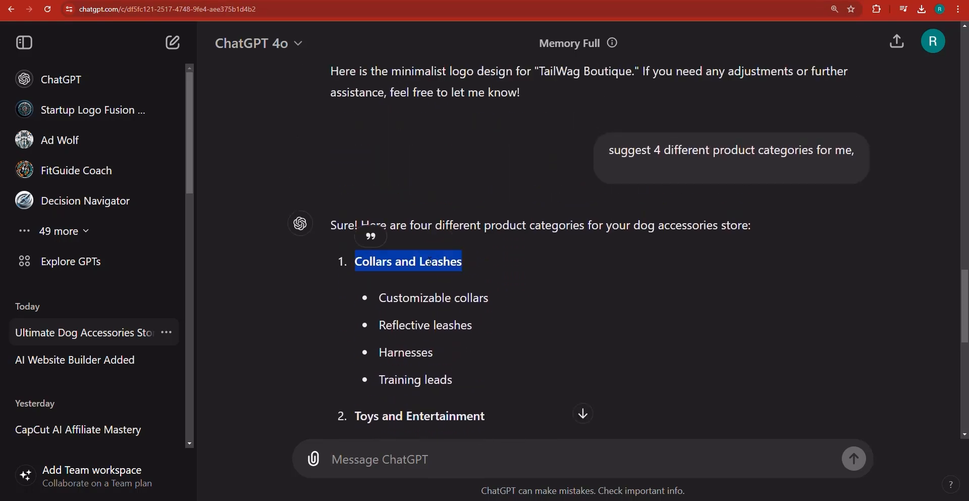
right_click(440, 263)
left_click(447, 275)
key("ctrl+Tab")
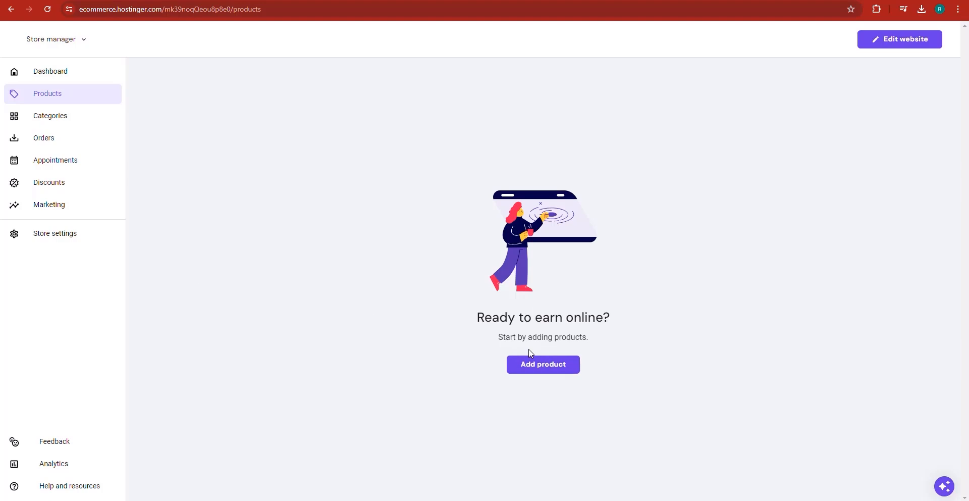
left_click(63, 122)
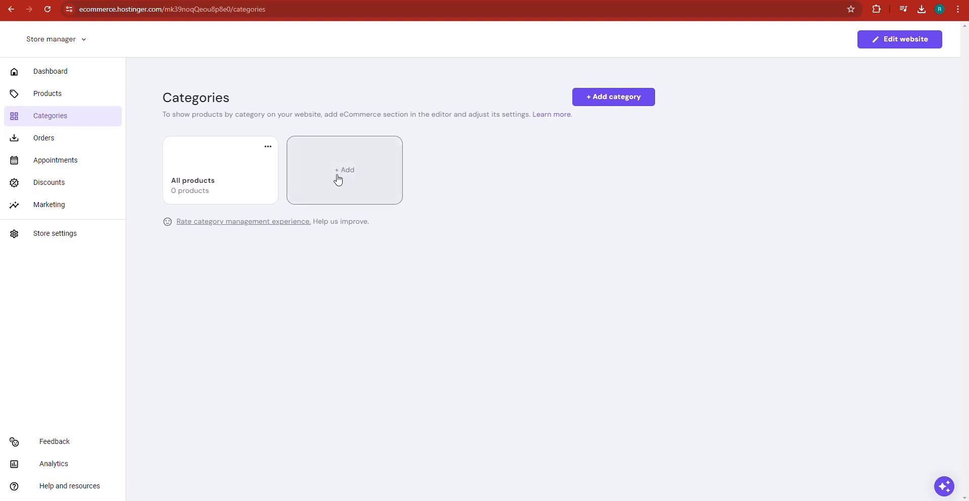
Add a store category named "Collars and Leashes" and save it without assigning products
left_click(628, 97)
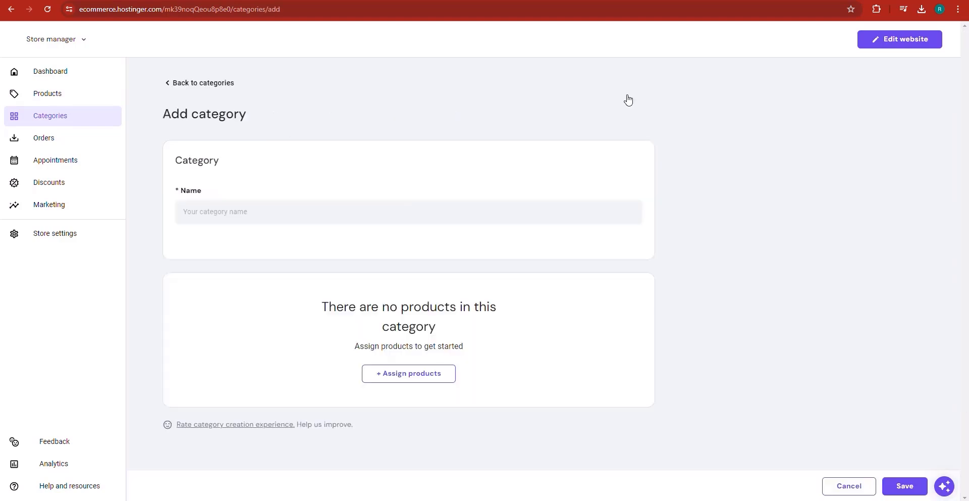
right_click(254, 222)
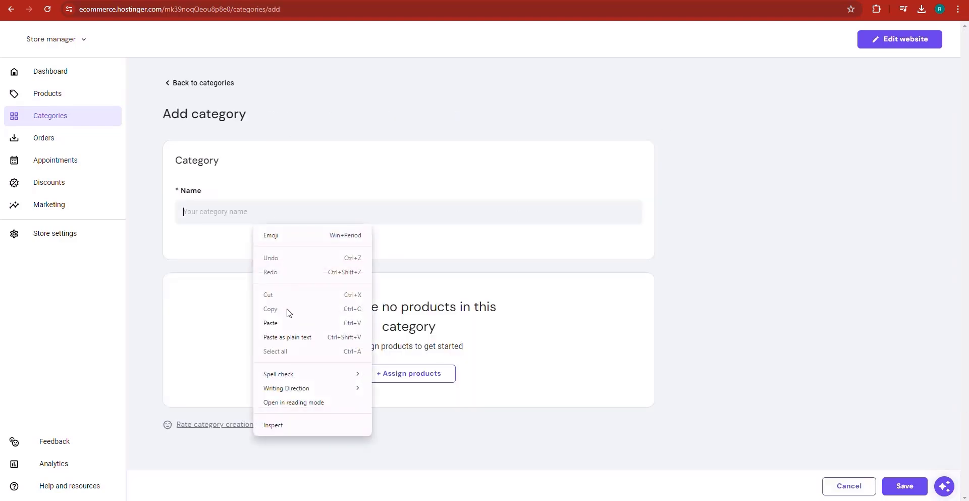
left_click(295, 339)
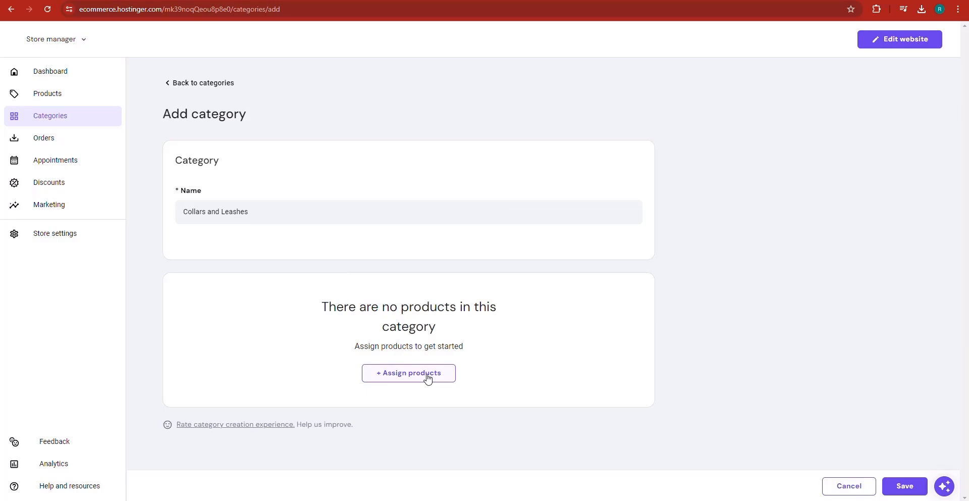
left_click(916, 493)
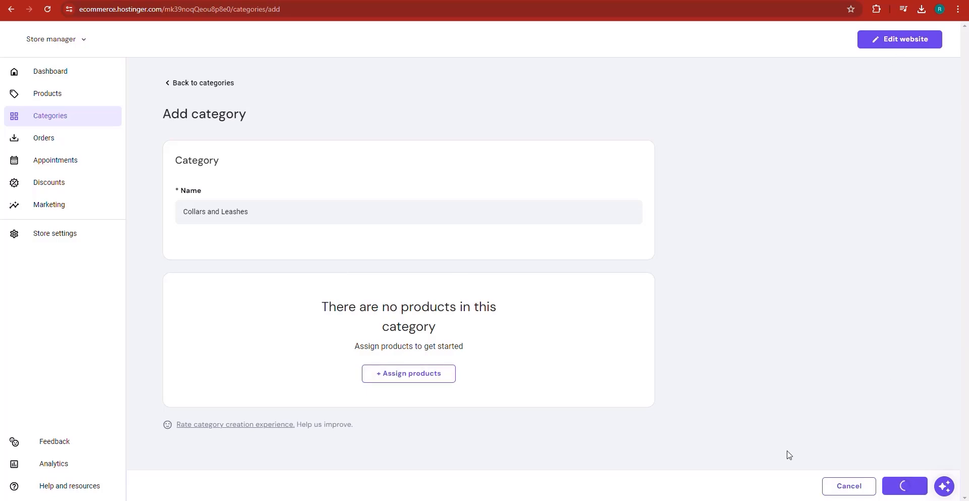
Switch to ChatGPT and copy the second suggested category name, "Toys and Entertainment", from its reply
key("alt+Tab")
key("ctrl+plus")
key("ctrl+plus")
key("ctrl+plus")
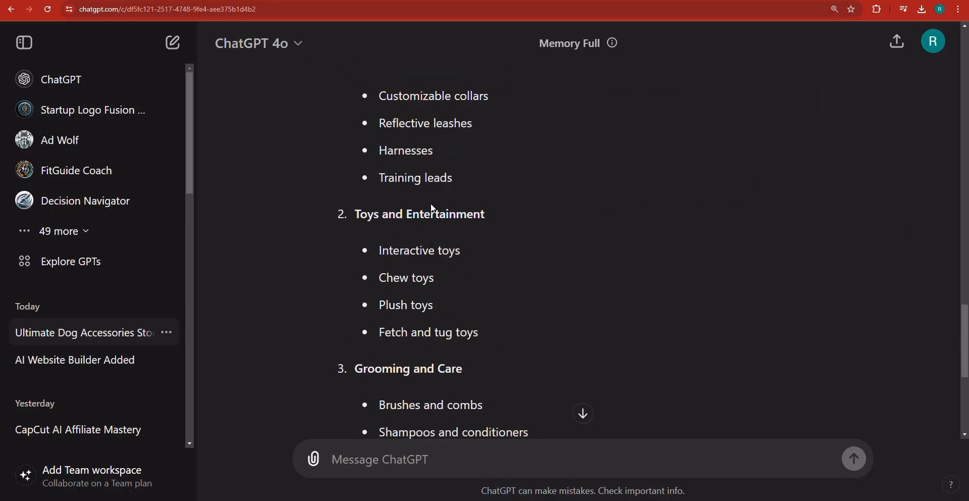
triple_click(433, 214)
right_click(413, 211)
left_click(445, 219)
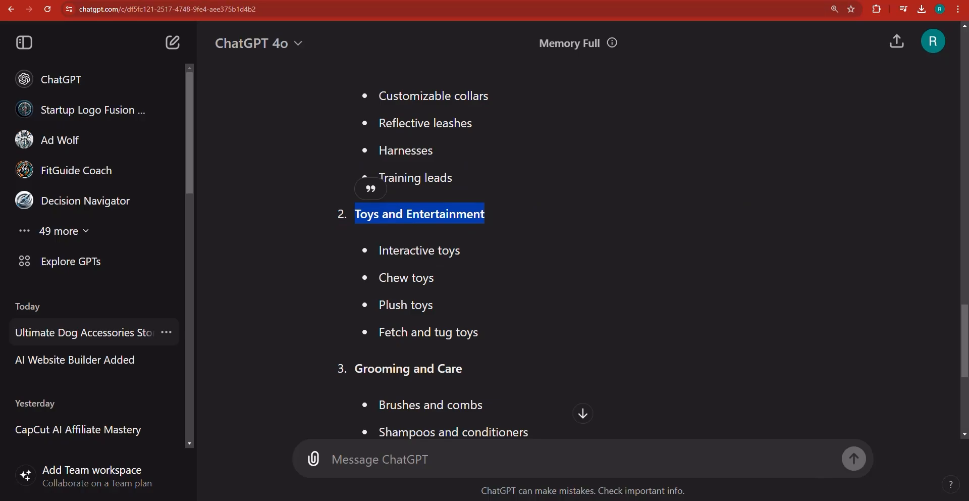
Return to the Hostinger store and add and save a category named "Toys and Entertainment"
key("alt+Tab")
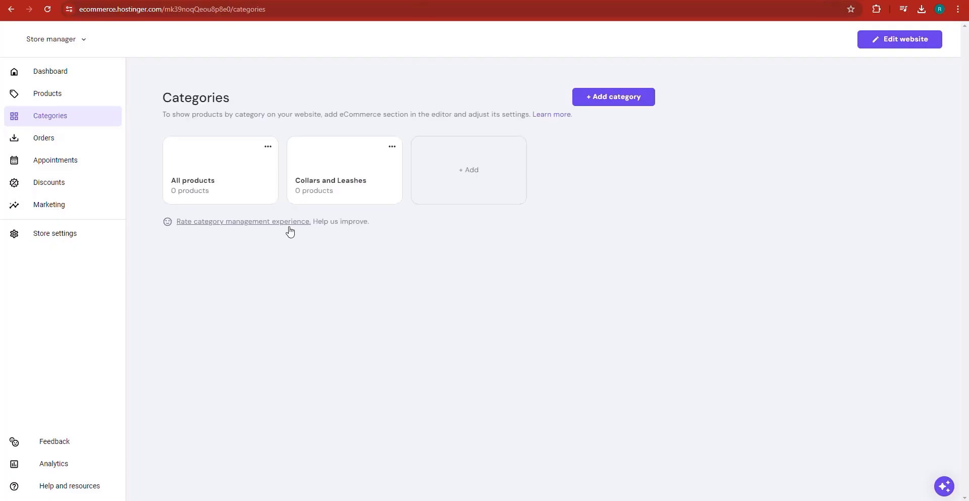
left_click(615, 100)
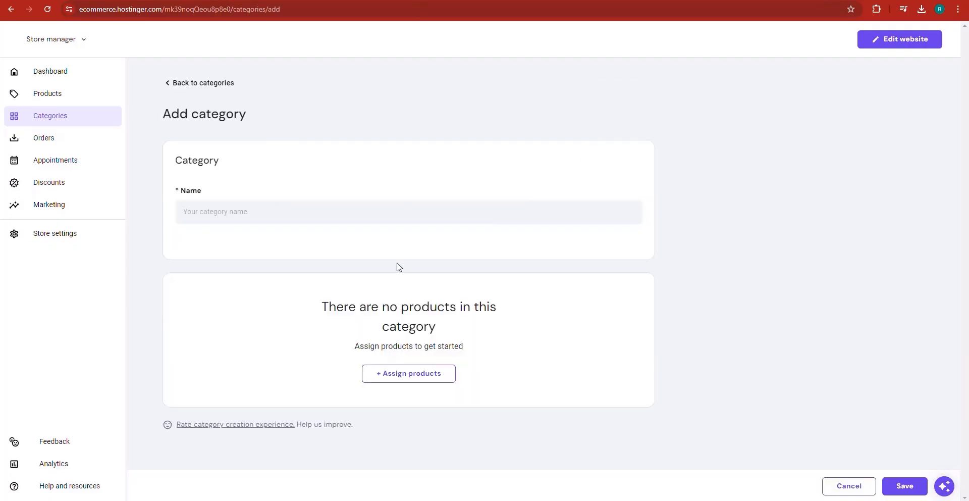
right_click(288, 216)
left_click(325, 323)
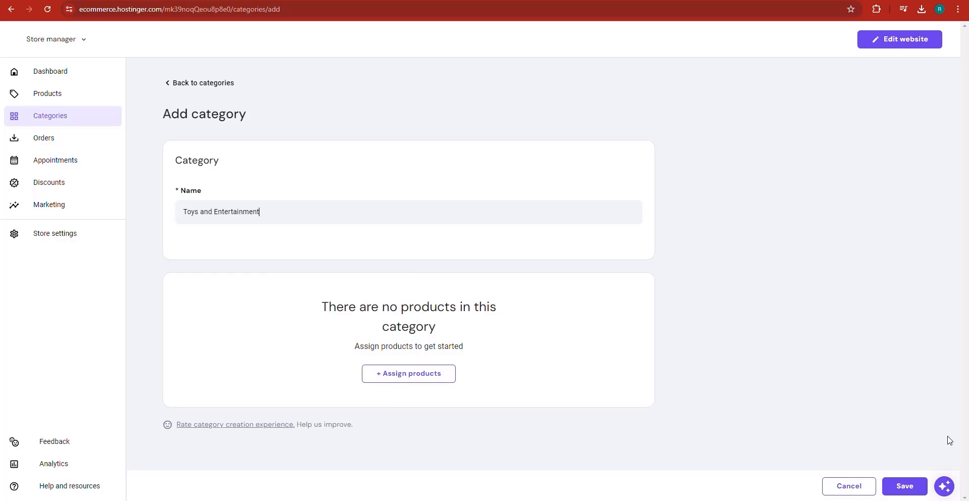
left_click(905, 486)
Switch to ChatGPT and copy the third suggested category name, "Grooming and Care"
key("alt+Tab")
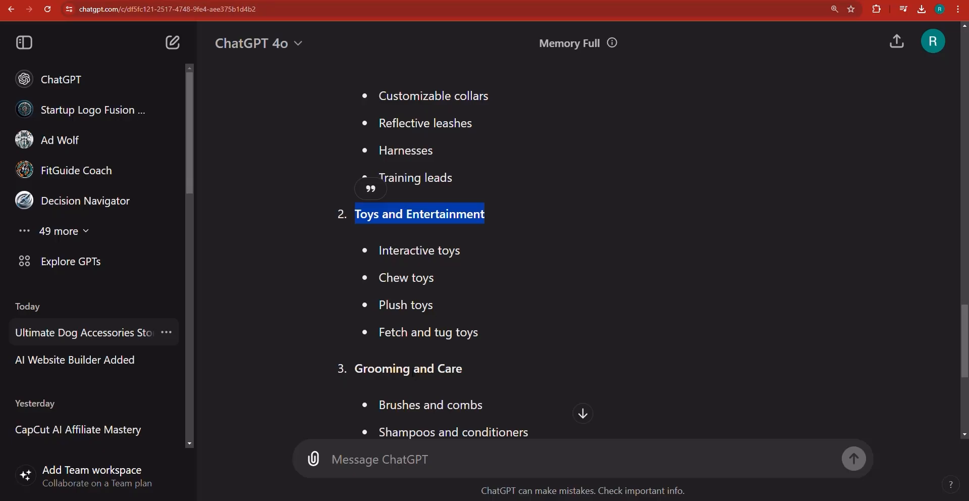
left_click(412, 368)
triple_click(412, 368)
right_click(412, 372)
left_click(440, 384)
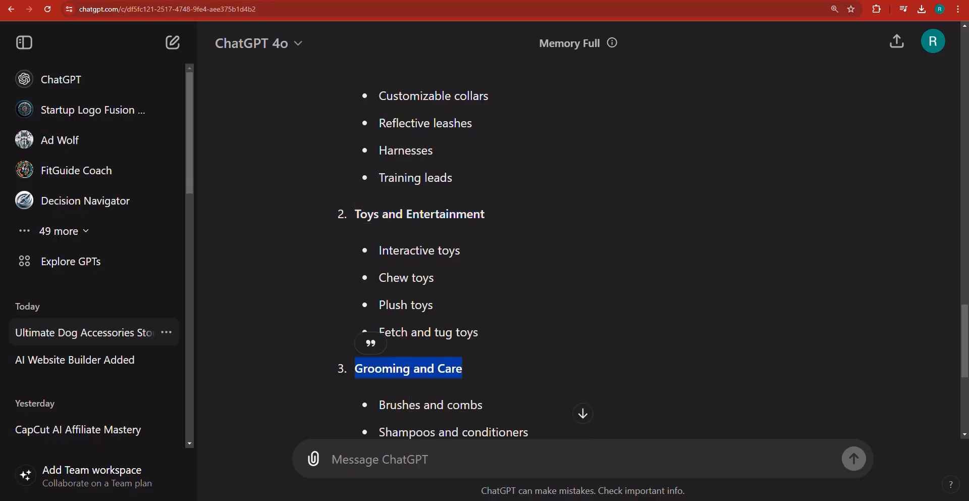
Return to the Hostinger store and add and save a category named "Grooming and Care"
key("alt+Tab")
left_click(640, 95)
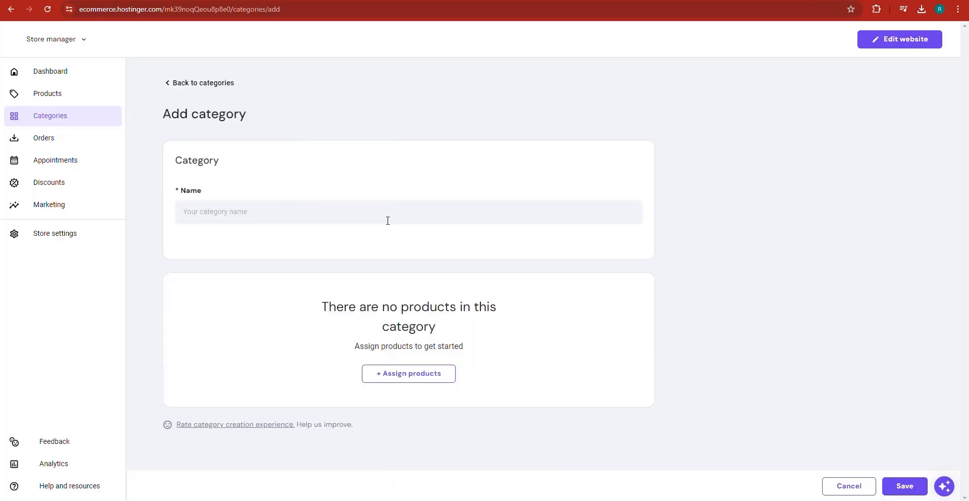
right_click(354, 212)
left_click(385, 312)
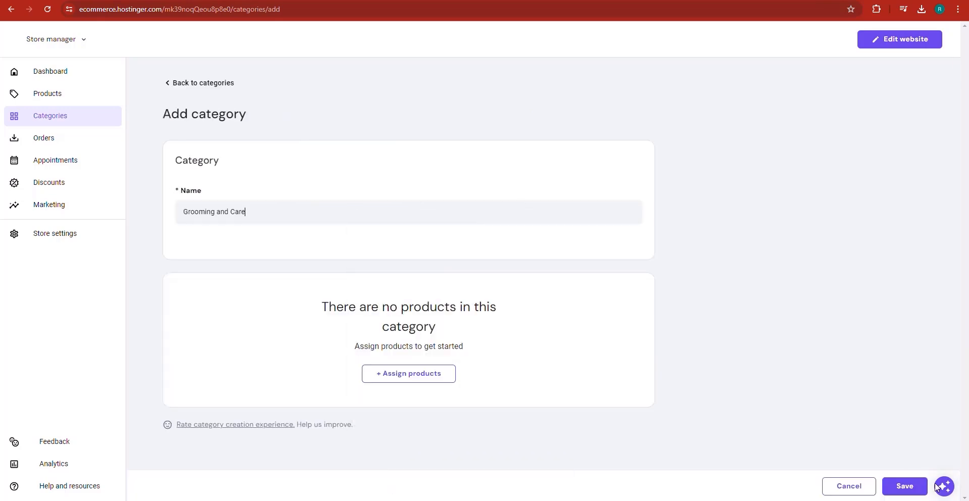
left_click(907, 485)
Switch to ChatGPT and copy the fourth suggested category name, "Bedding and Crates"
key("alt+Tab")
scroll(614, 377, "down", 3)
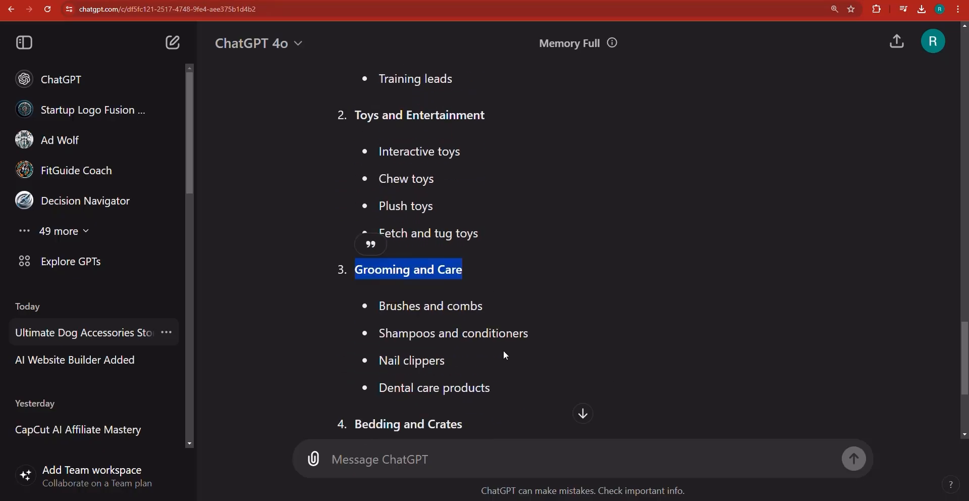
triple_click(427, 372)
right_click(427, 371)
left_click(449, 379)
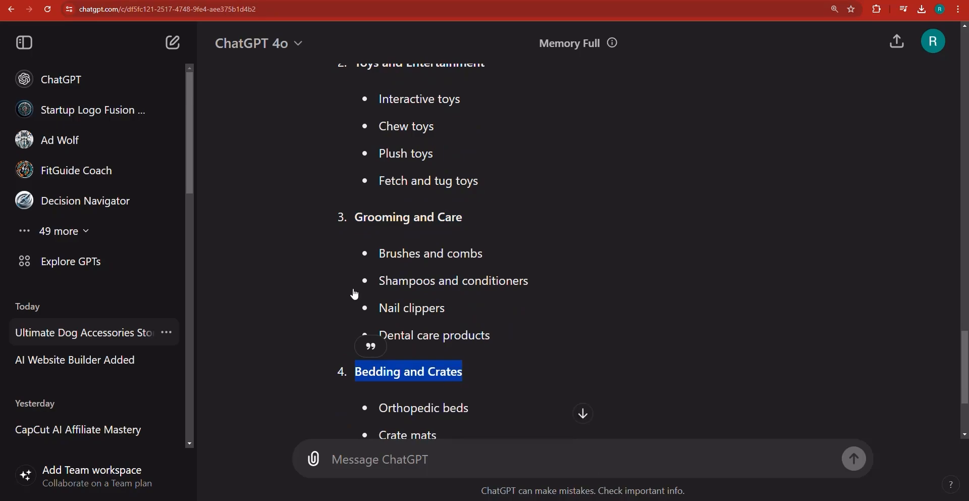
Return to the Hostinger store and add and save a category named "Bedding and Crates"
key("alt+Tab")
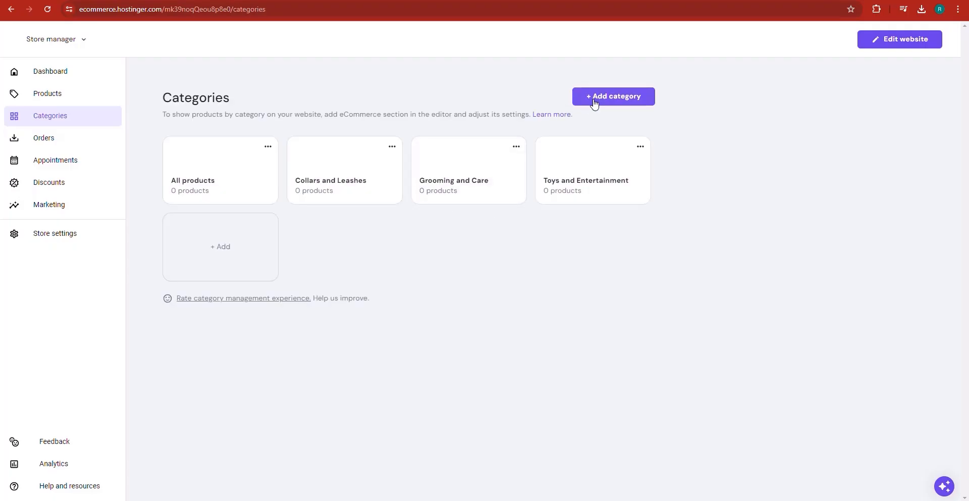
left_click(594, 103)
left_click(280, 316)
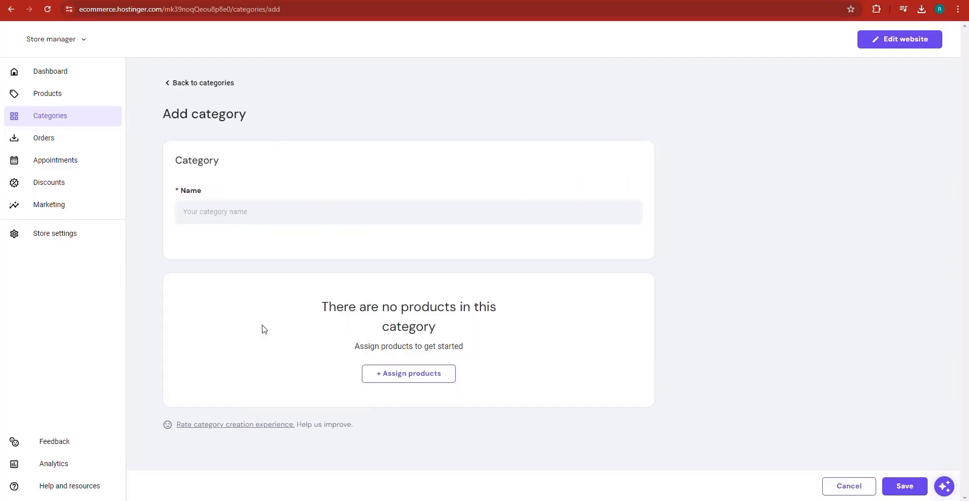
left_click(905, 486)
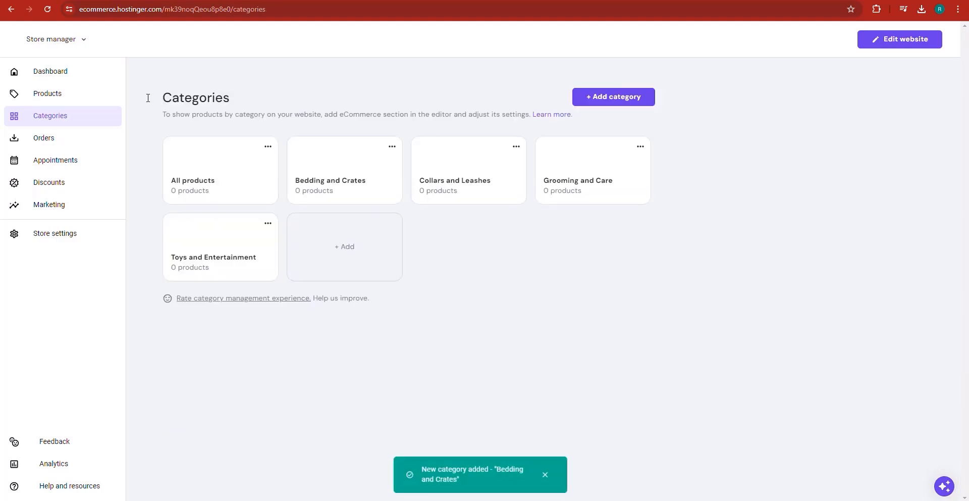
Open the store's products page, then copy "Customizable collars" from the Collars and Leashes list in the ChatGPT reply
left_click(41, 99)
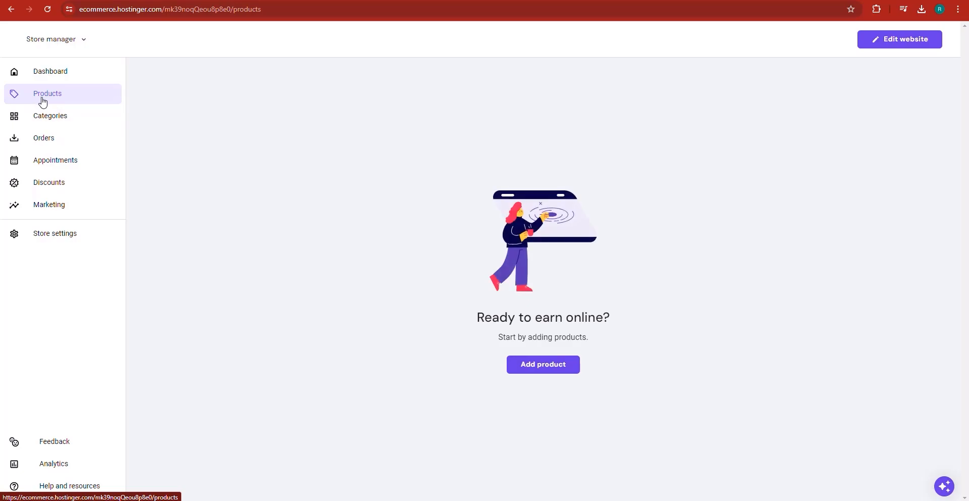
key("ctrl+Tab")
key("ctrl+plus")
key("ctrl+plus")
key("ctrl+plus")
scroll(433, 262, "up", 2)
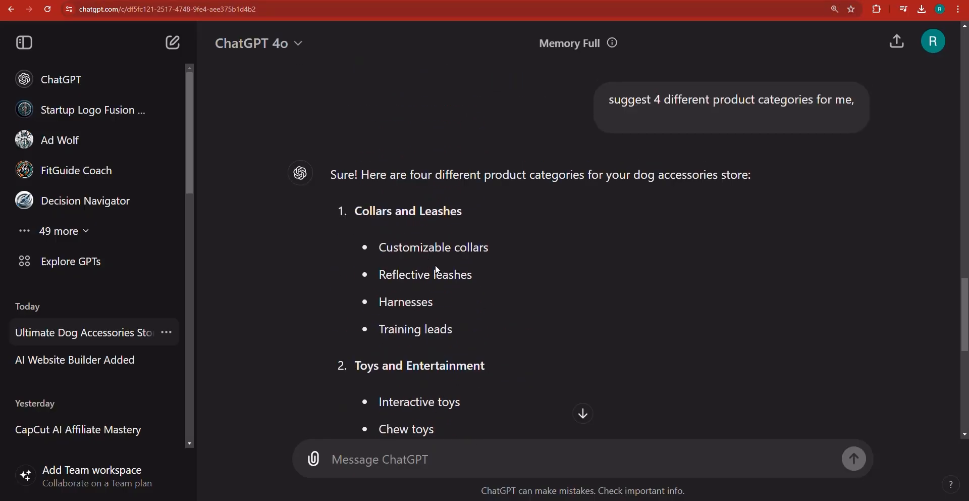
triple_click(437, 244)
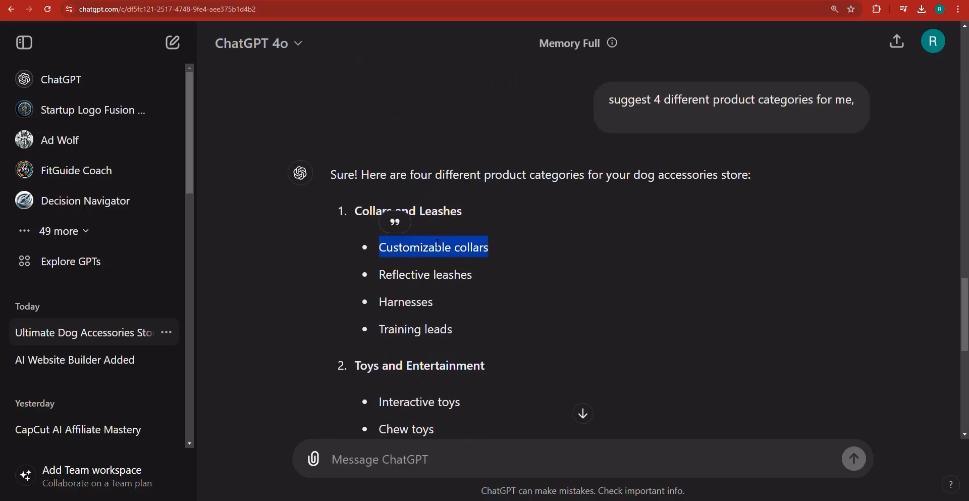
right_click(435, 240)
left_click(448, 253)
Return to the Hostinger store and start adding a new physical product, with its title field active
key("ctrl+Tab")
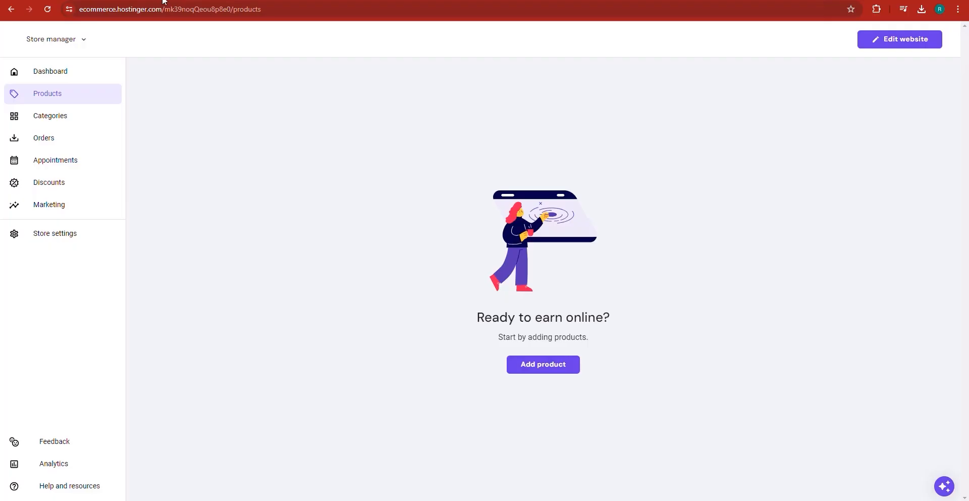
left_click(550, 364)
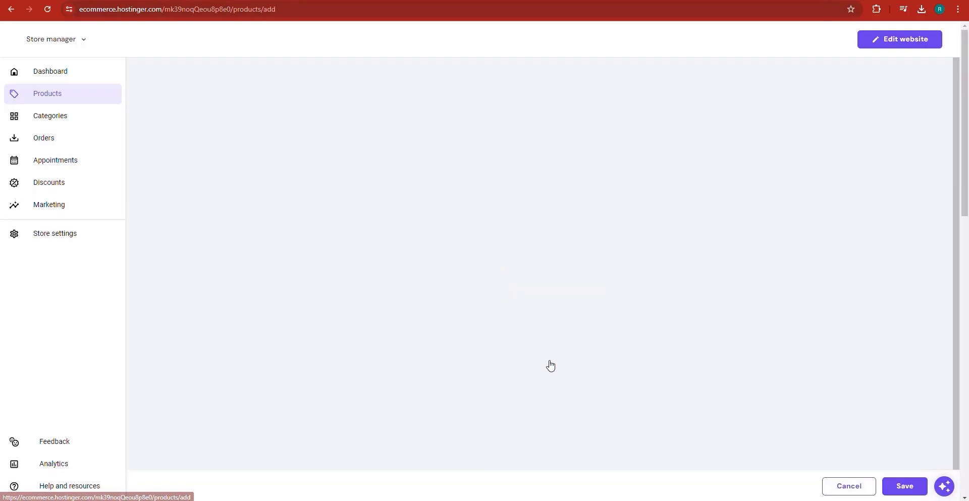
left_click(417, 228)
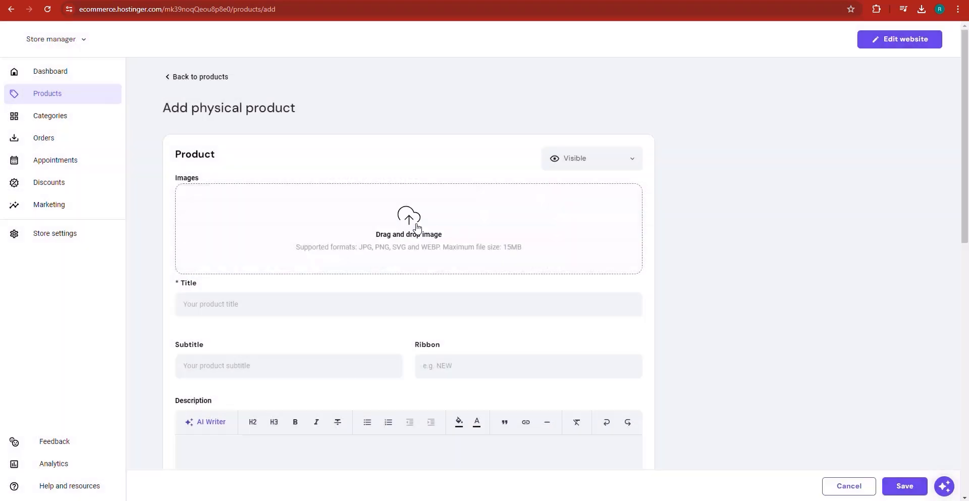
right_click(219, 309)
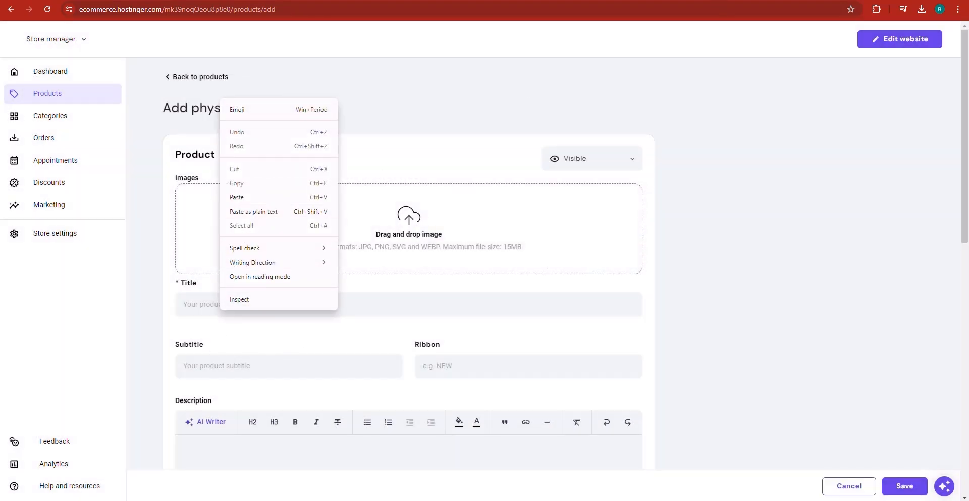
Open amazon.com in a new browser tab and search it for "Customizable collars"
key("ctrl+t")
type("amazon.com")
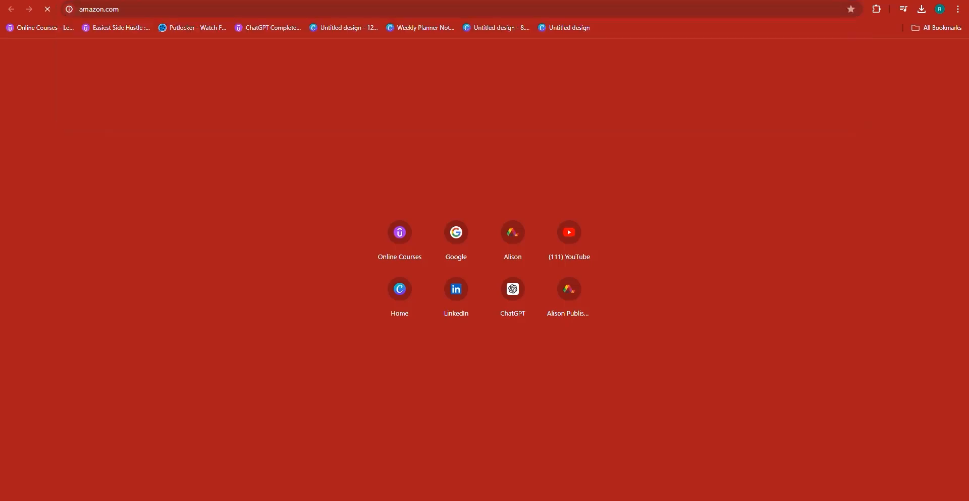
key("Return")
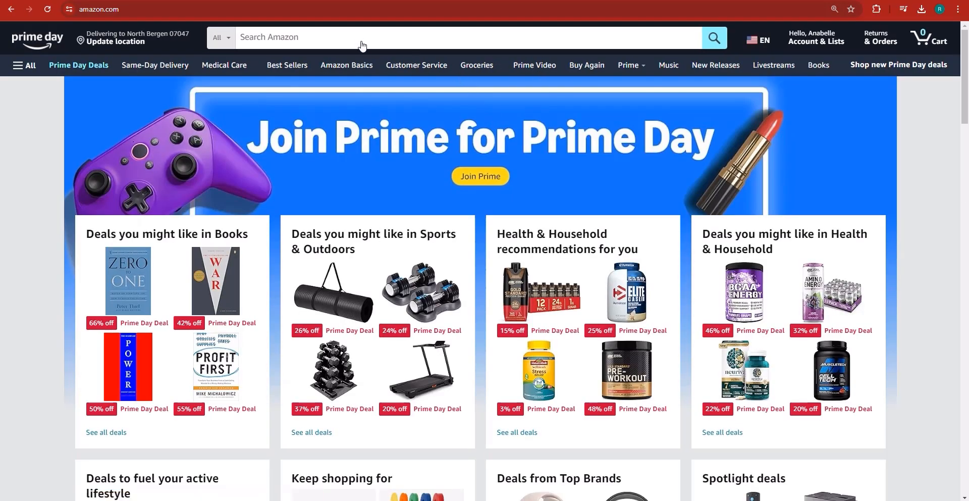
left_click(360, 37)
type("Customizable collars")
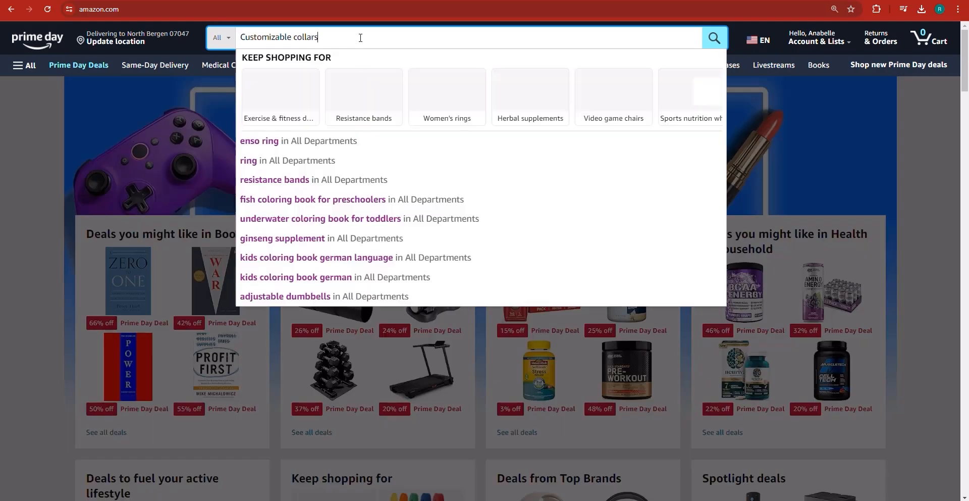
key("Return")
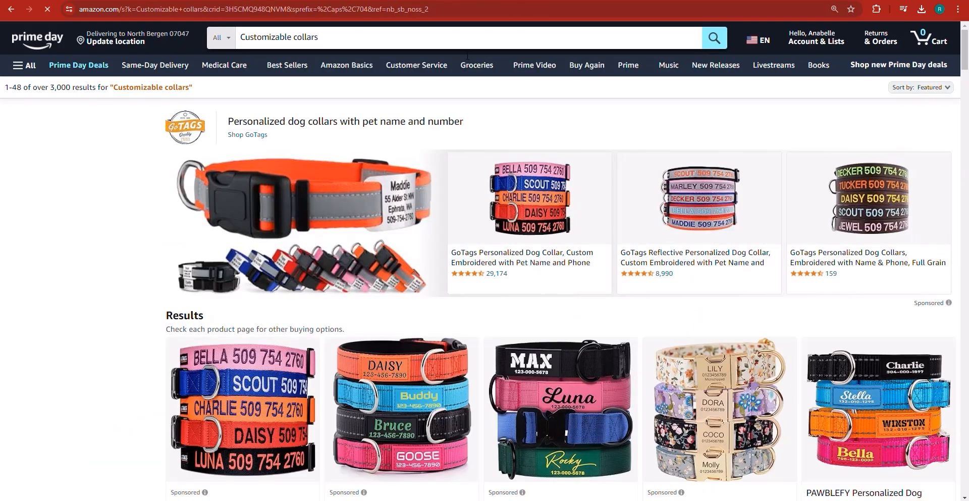
Open the first sponsored result, the GoTags Personalized Dog Collar embroidered with pet name and phone number
scroll(462, 197, "down", 1)
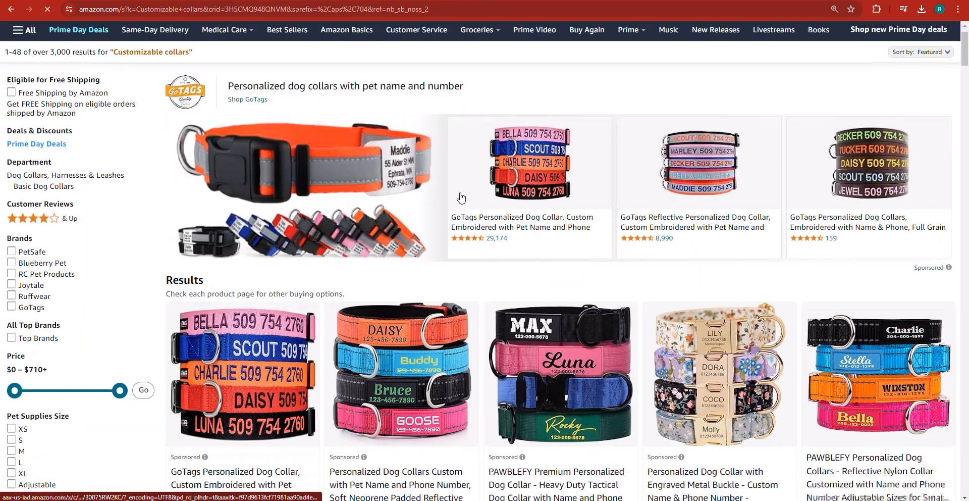
scroll(461, 197, "down", 1)
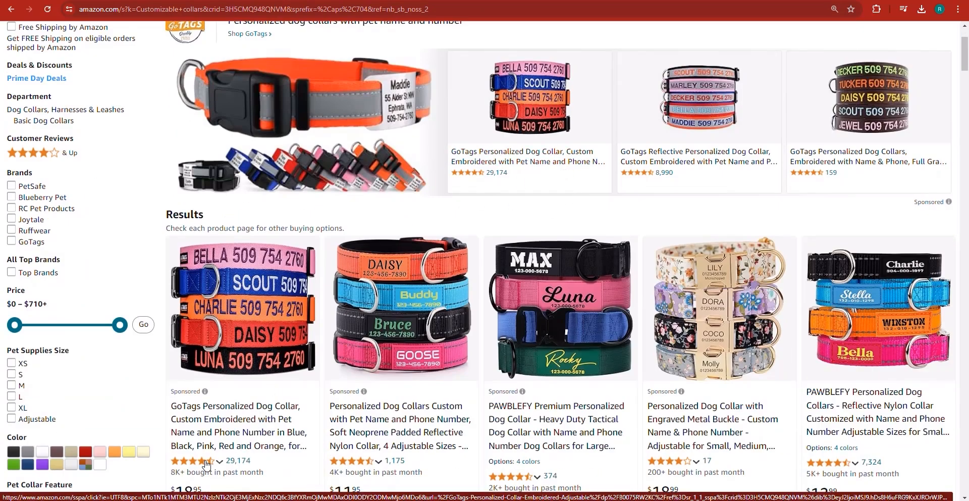
left_click(224, 435)
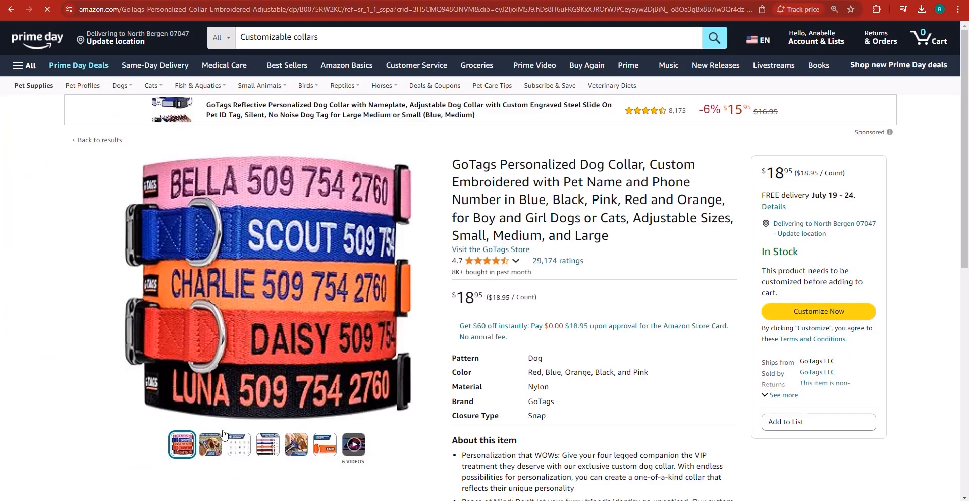
Copy the full product title of the GoTags Personalized Dog Collar from its Amazon listing
triple_click(551, 191)
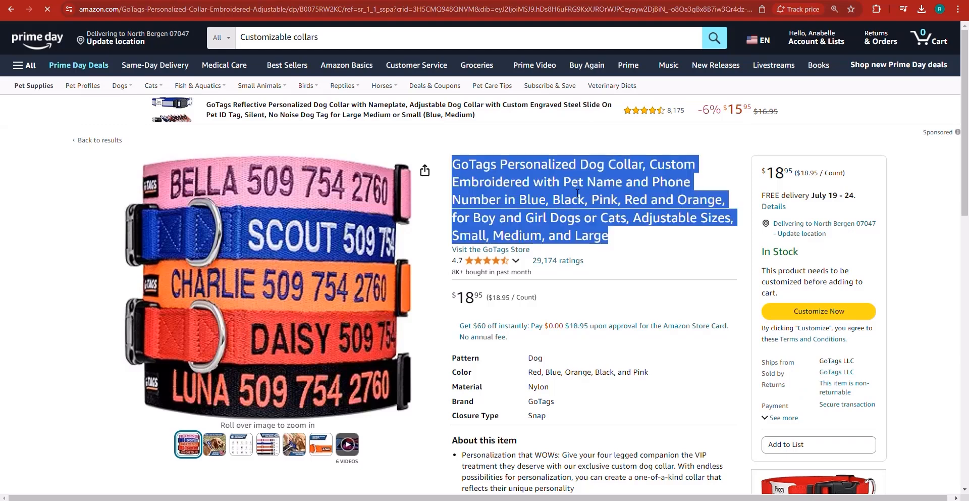
right_click(551, 191)
left_click(551, 190)
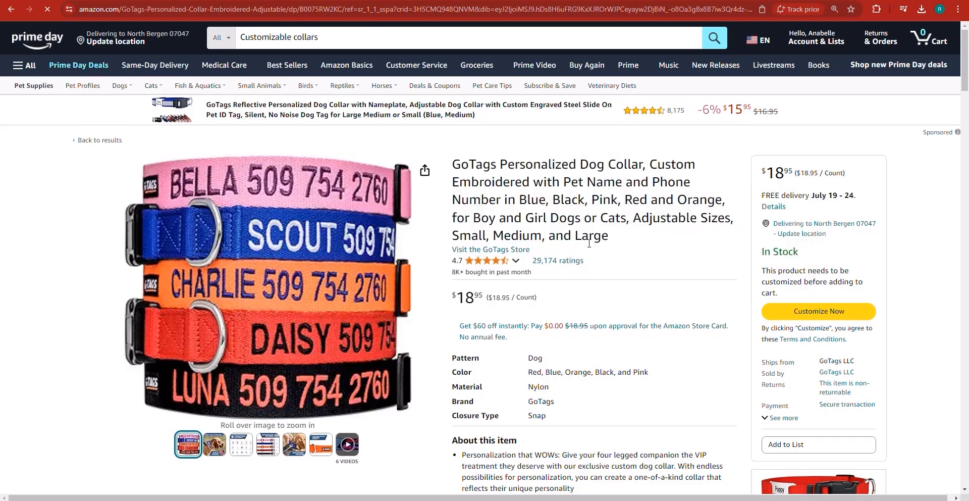
left_click_drag(610, 236, 451, 168)
right_click(465, 180)
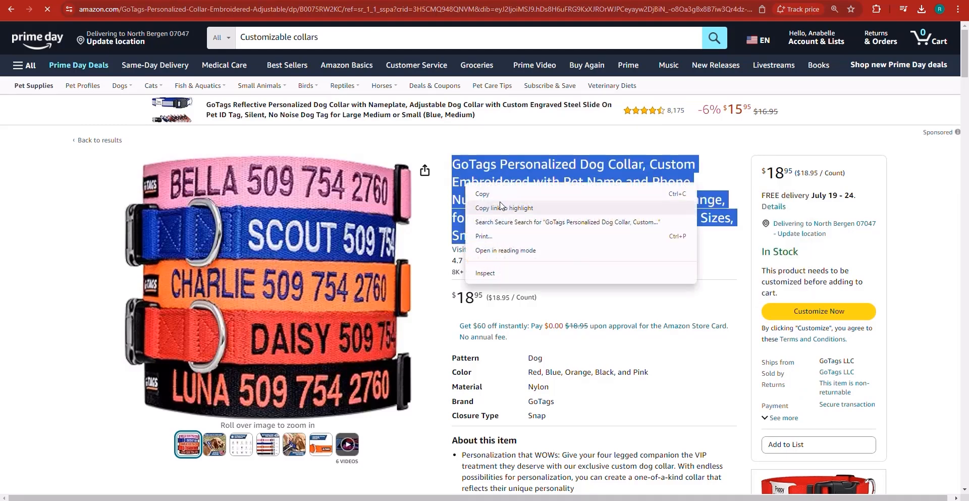
left_click(476, 191)
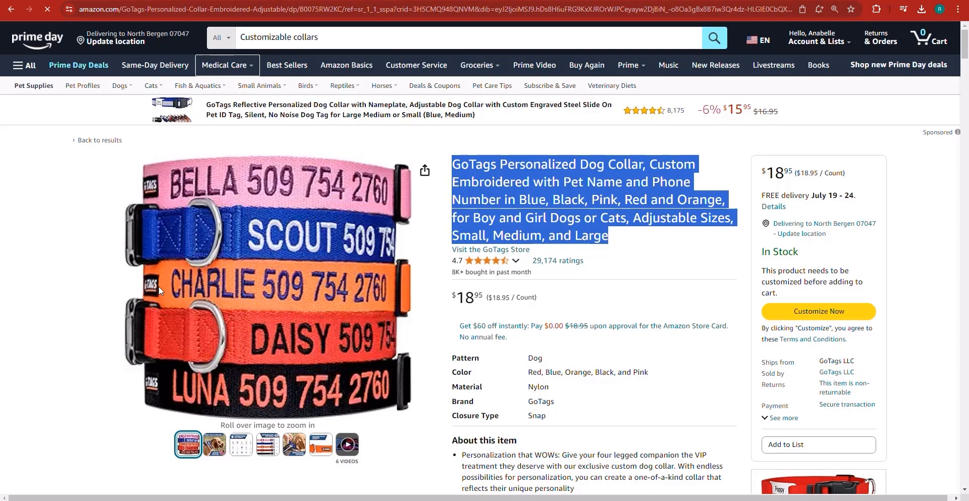
scroll(159, 286, "down", 3)
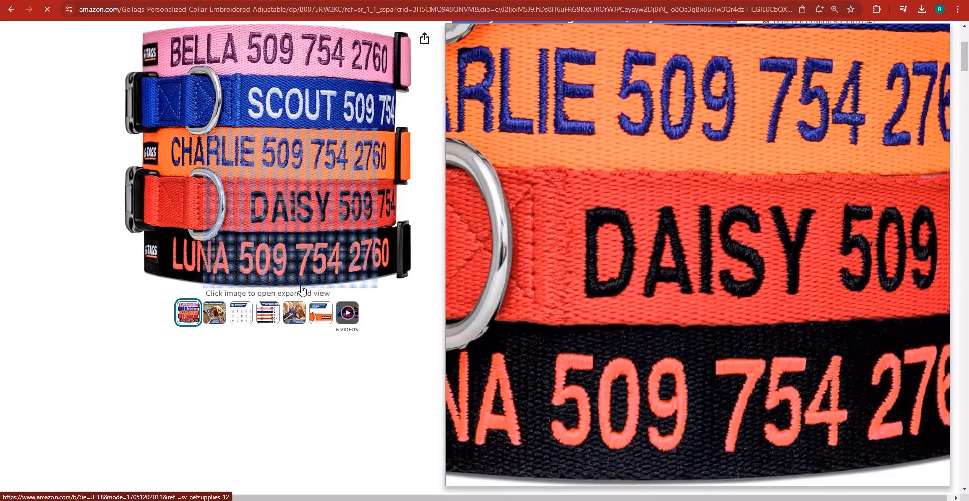
scroll(302, 289, "up", 3)
Return to the Hostinger store's new physical product form and paste the copied Amazon title as the product title
key("ctrl+Tab")
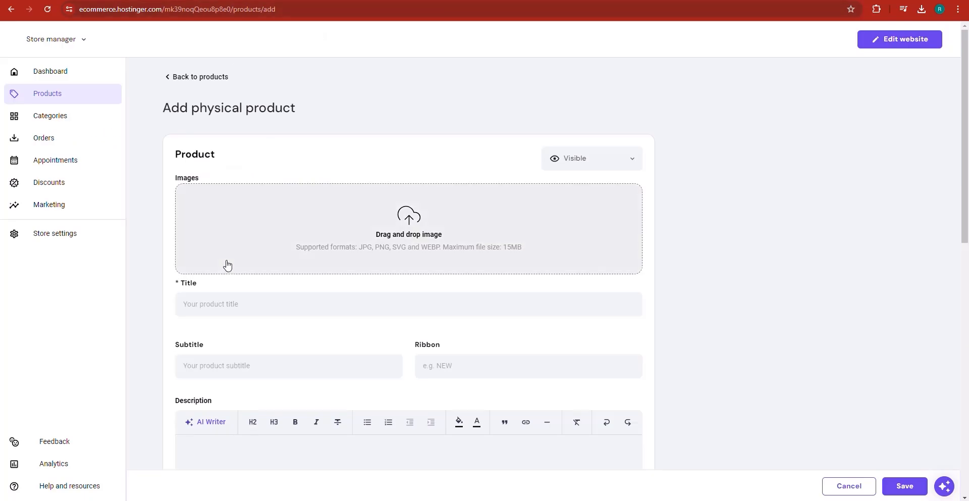
left_click(232, 299)
key("ctrl+v")
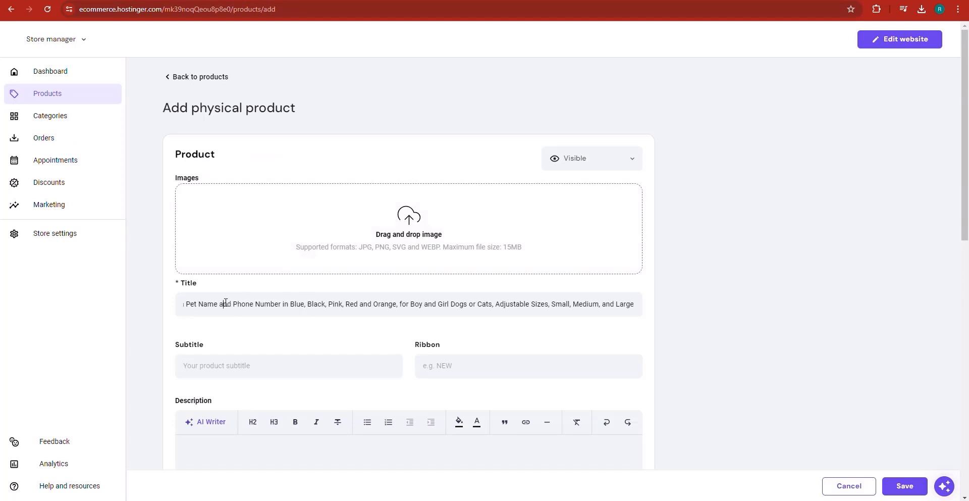
Shorten the title to "GoTags Personalized Dog Collar" and move the text starting with "Custom Embroidered with Pet Name" into the subtitle
left_click_drag(225, 302, 646, 321)
left_click(241, 308)
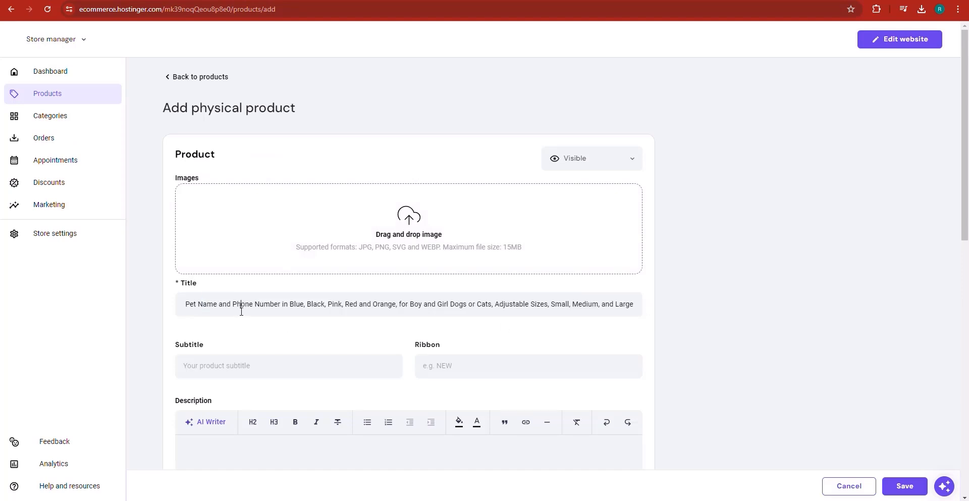
key("shift+Home")
left_click(278, 310)
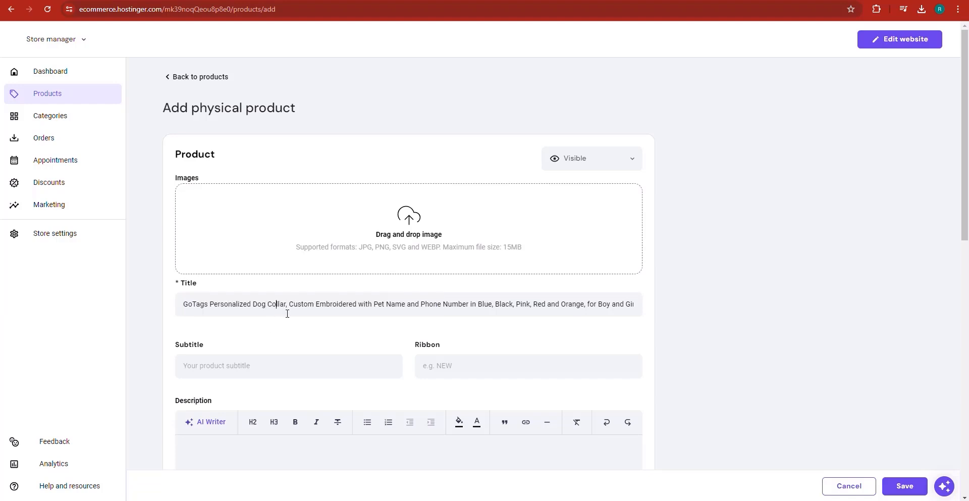
left_click_drag(291, 305, 711, 307)
right_click(619, 305)
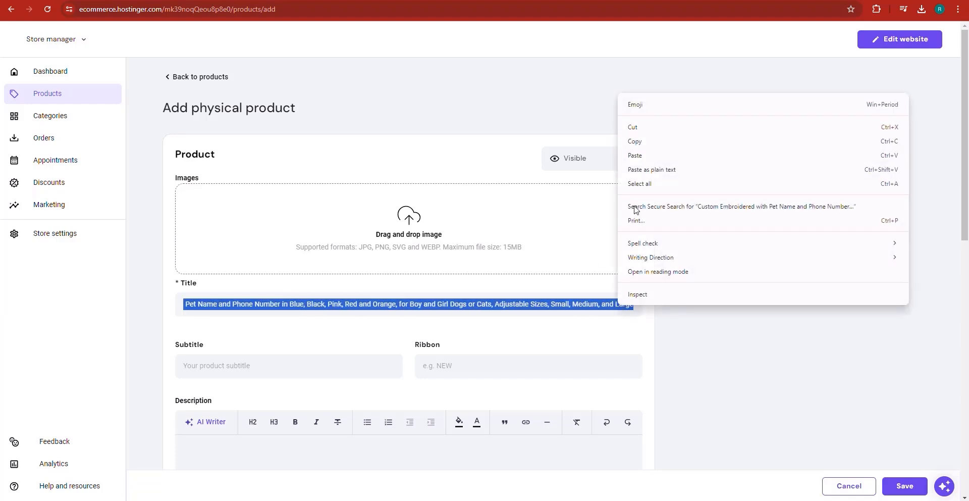
left_click(641, 126)
right_click(220, 366)
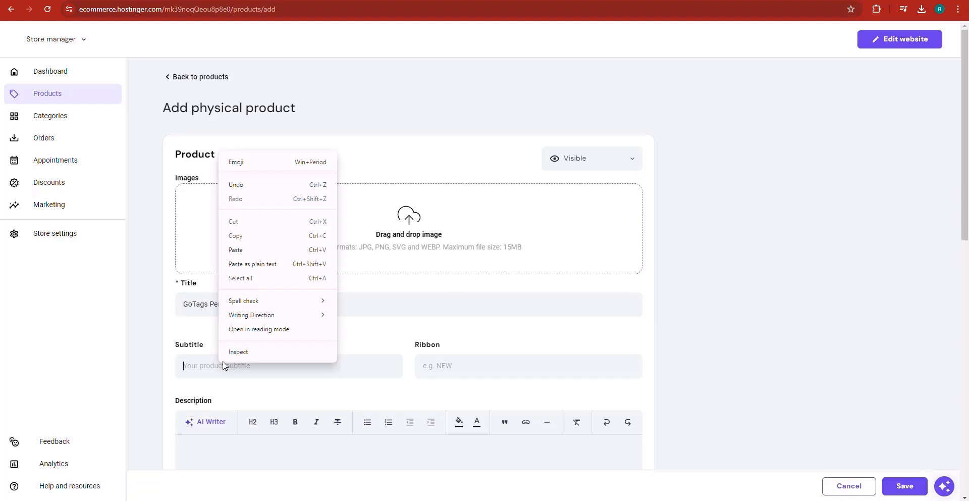
left_click(253, 249)
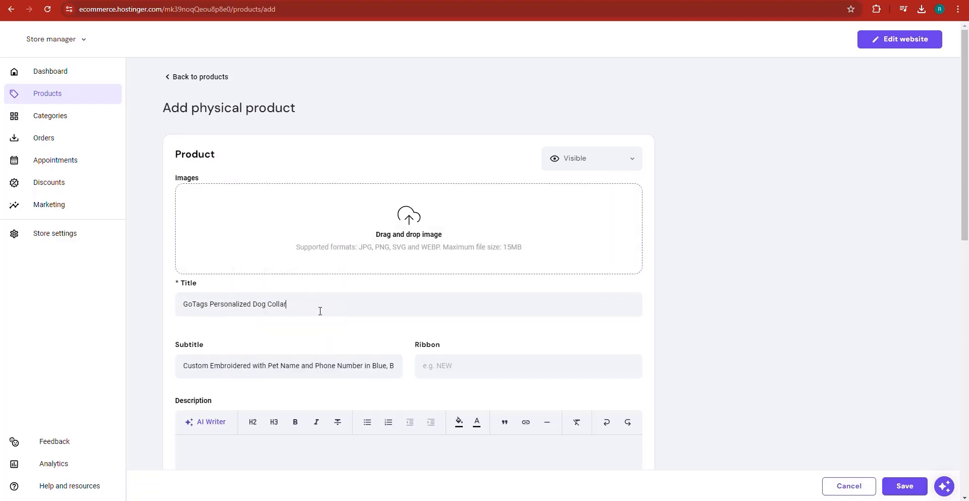
Set the product's ribbon to "Bestseller"
left_click(453, 371)
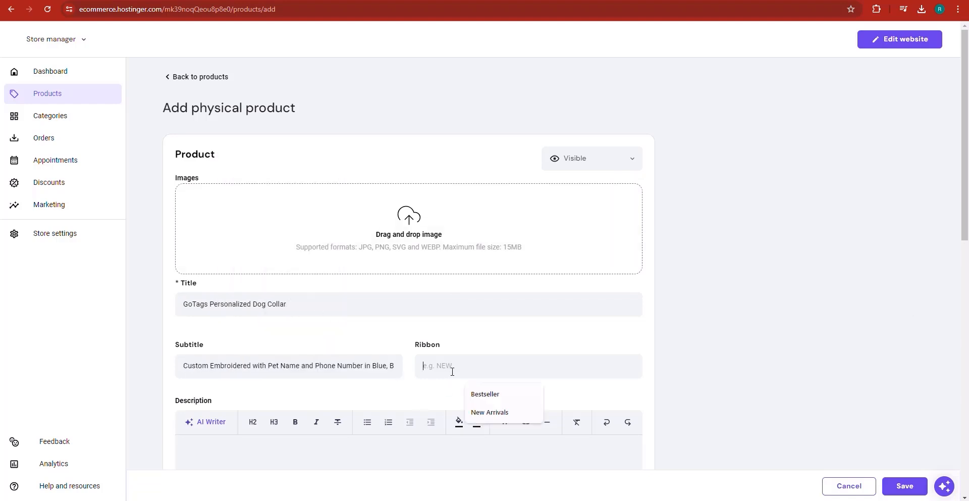
type("Bestseller")
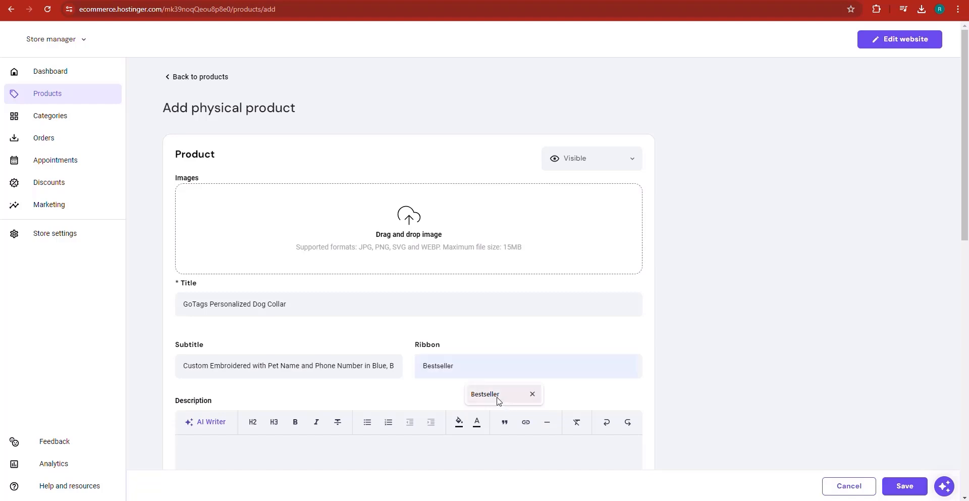
left_click(498, 398)
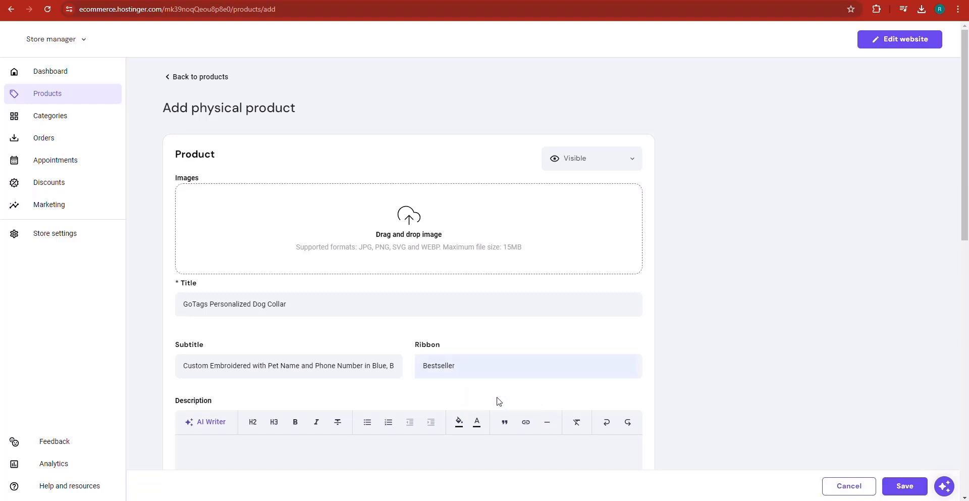
Generate the product description with AI Writer, using the copied subtitle text as the short product description
scroll(254, 336, "down", 1)
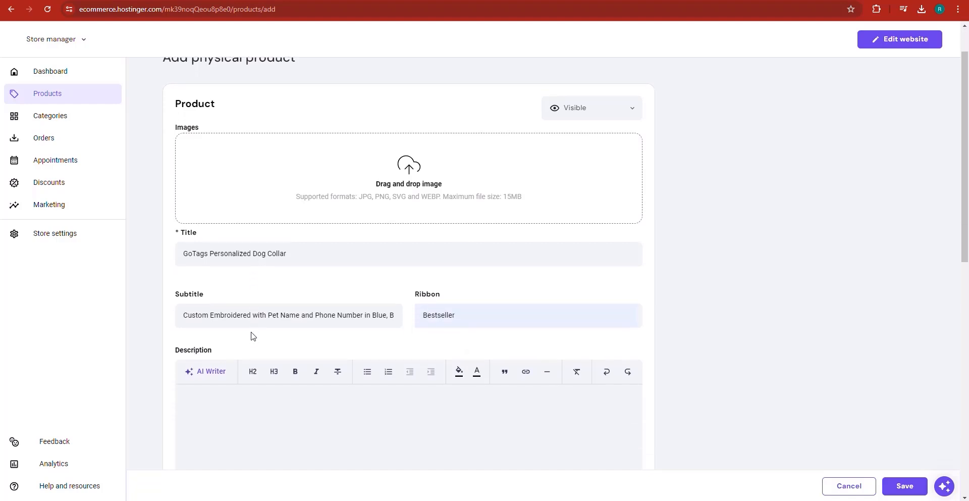
left_click(204, 373)
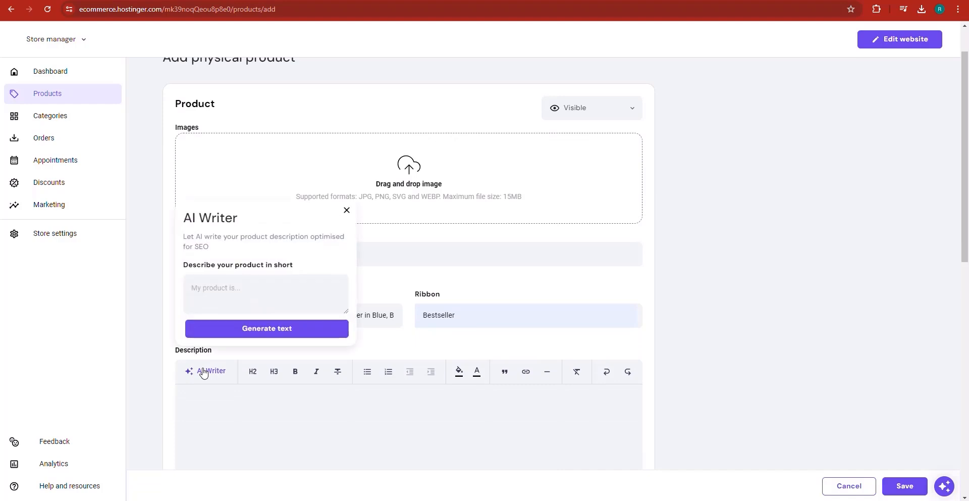
right_click(229, 294)
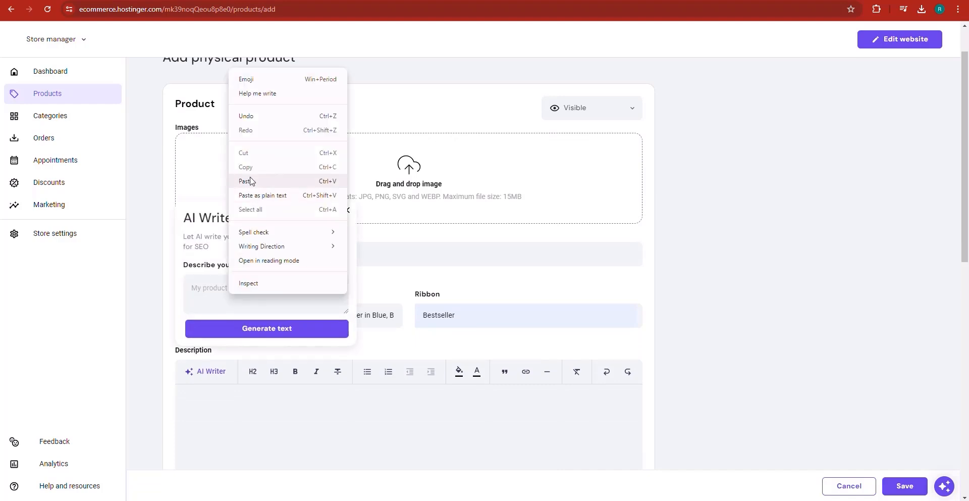
left_click(254, 182)
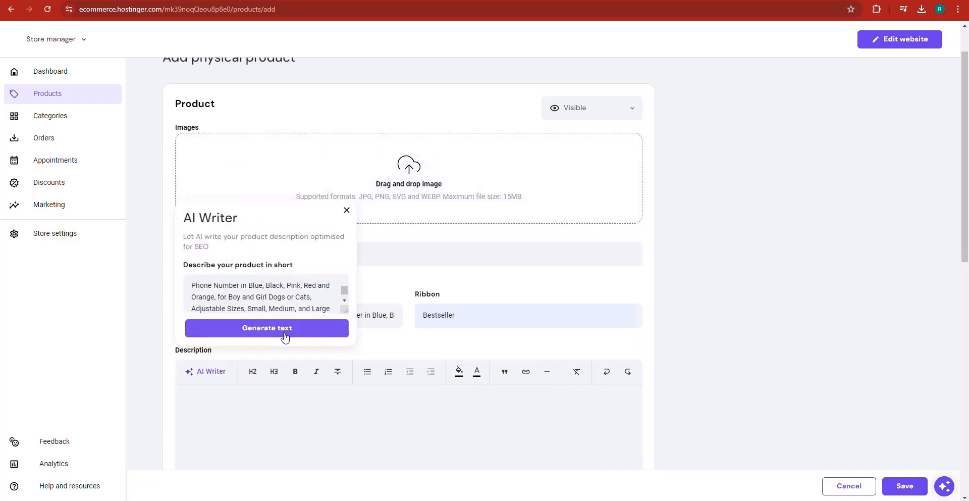
left_click(267, 328)
Set the product's price to 69.99 and its discount price to 29.99
scroll(285, 337, "down", 3)
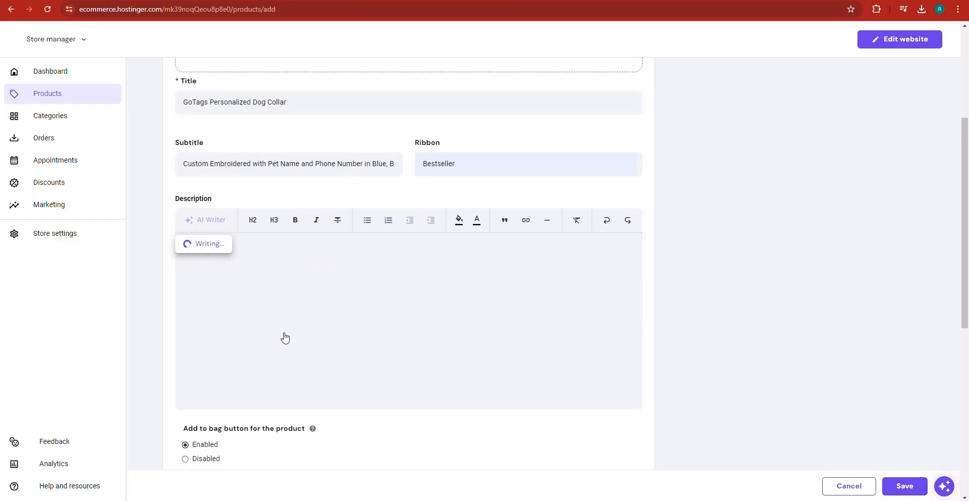
scroll(285, 336, "down", 1)
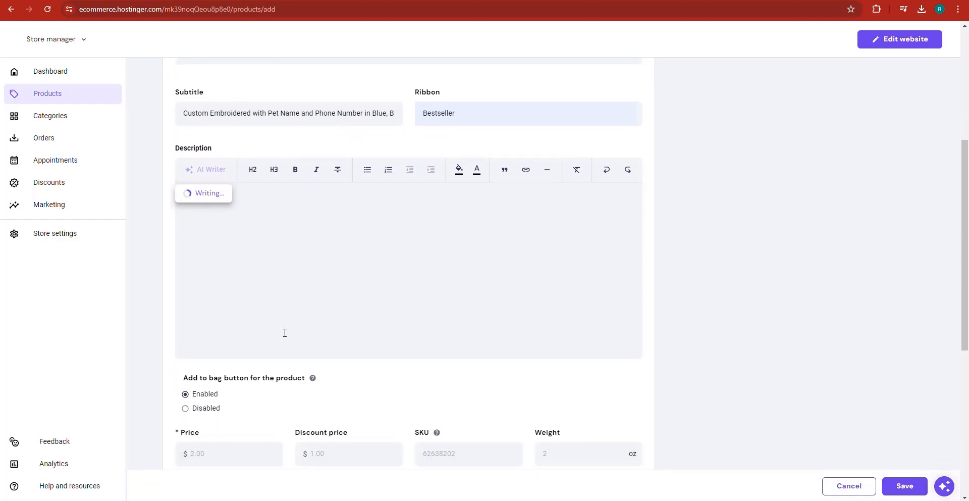
scroll(285, 332, "down", 4)
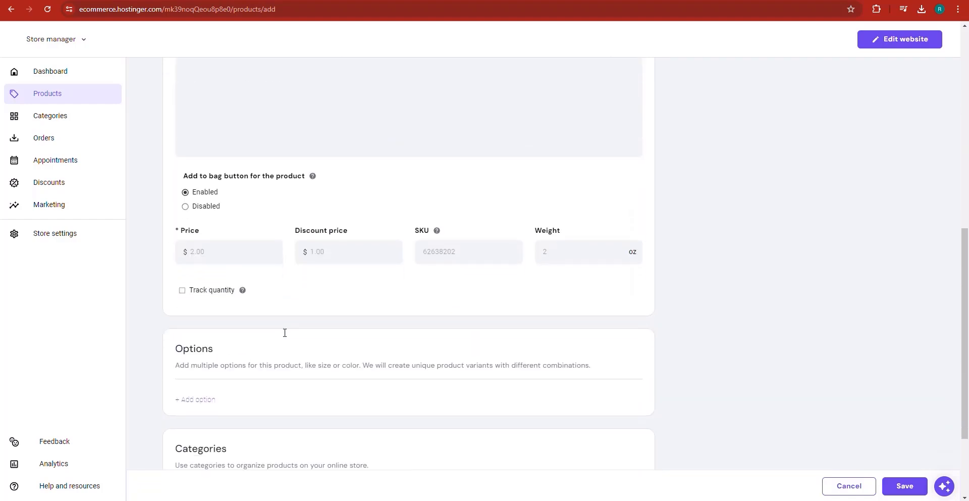
left_click(209, 257)
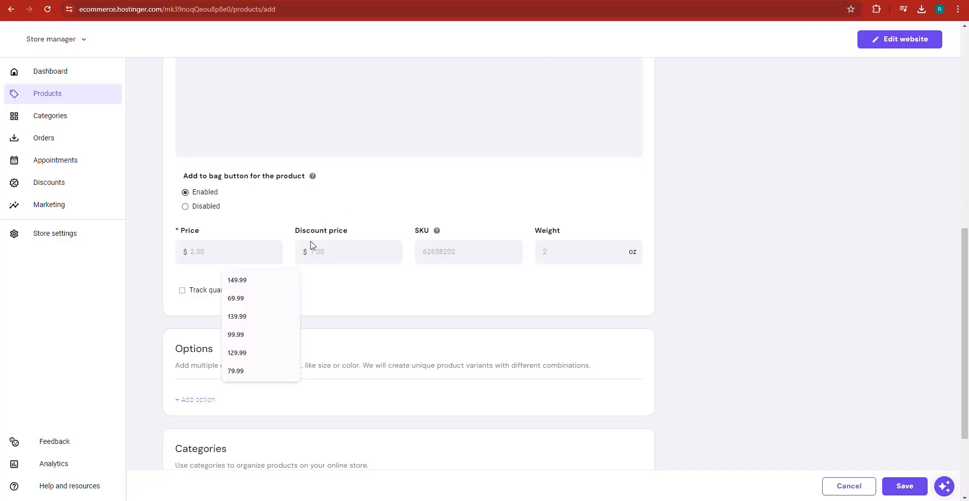
left_click(245, 301)
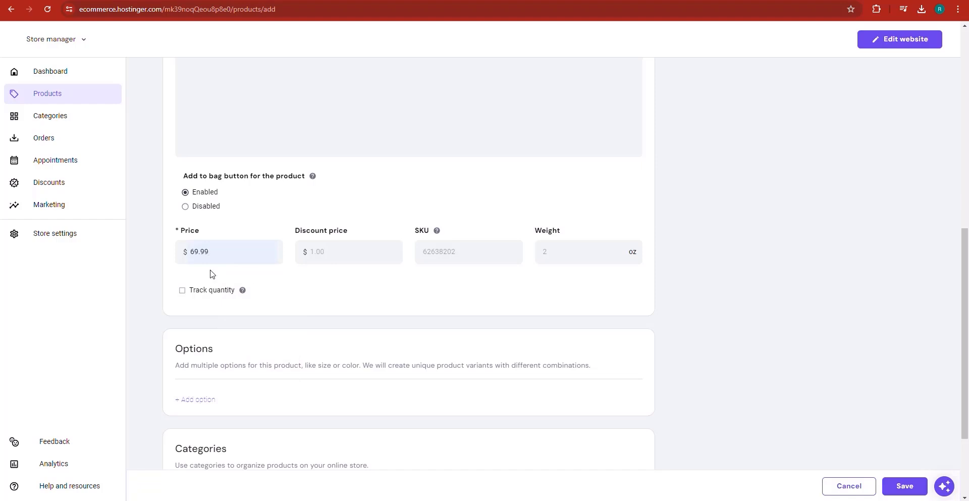
left_click(339, 256)
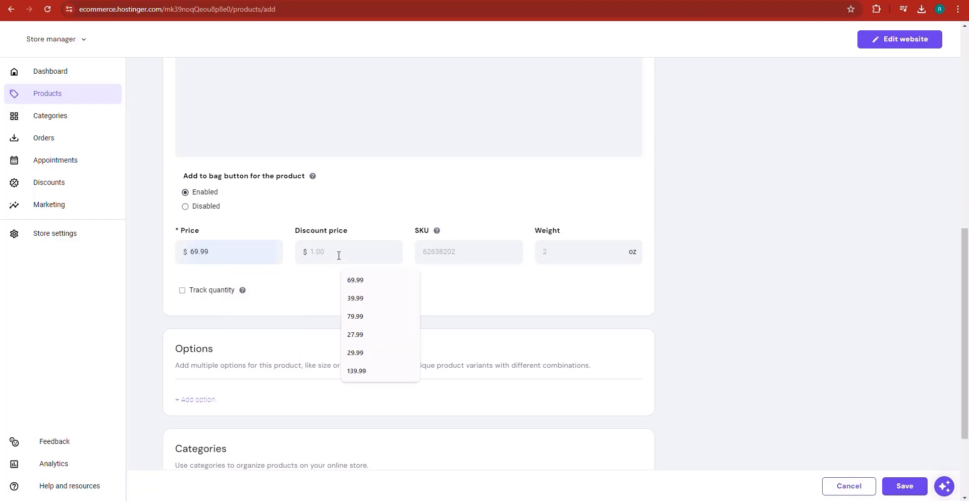
left_click(365, 356)
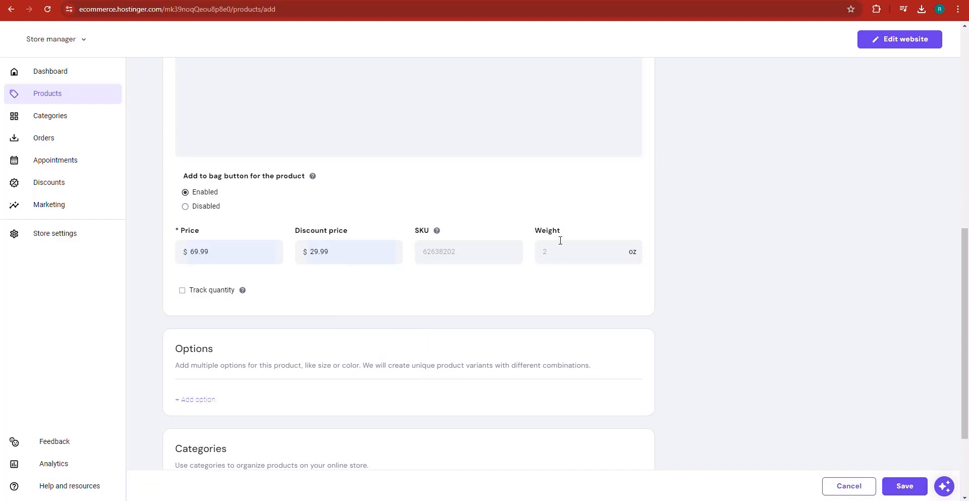
Start a new product option named "Color" with "Red" as its first selection
scroll(281, 390, "down", 3)
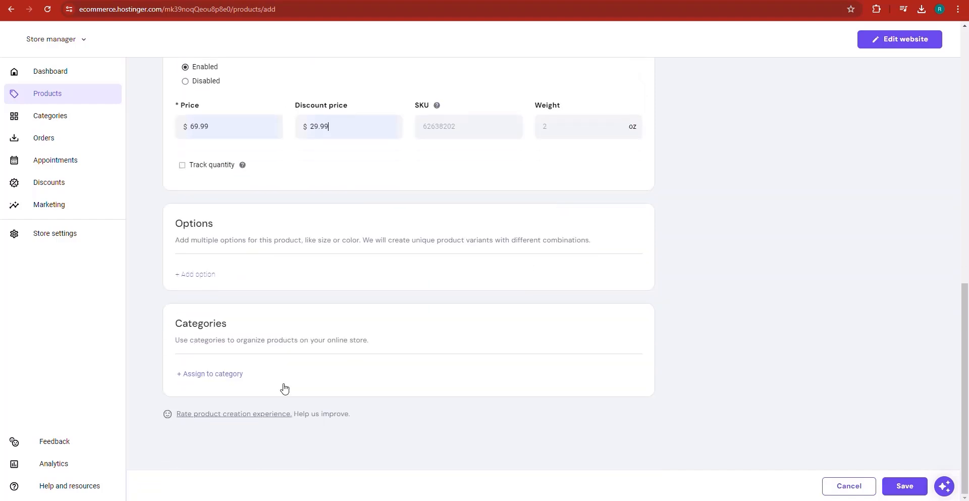
left_click(209, 278)
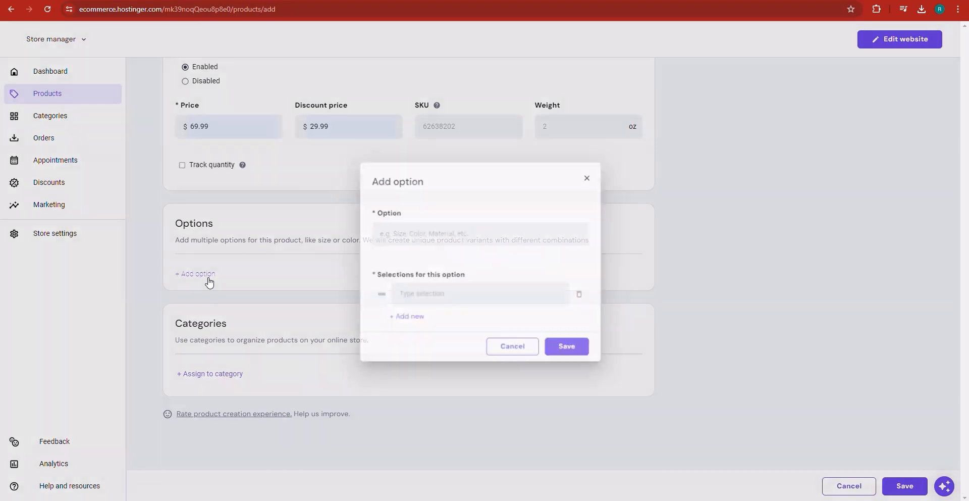
left_click(426, 239)
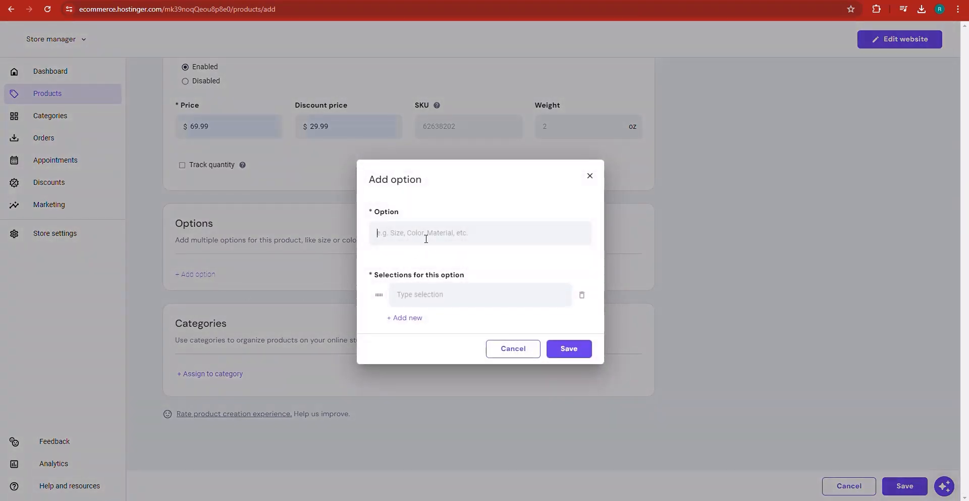
type("Color")
left_click(425, 302)
type("Red")
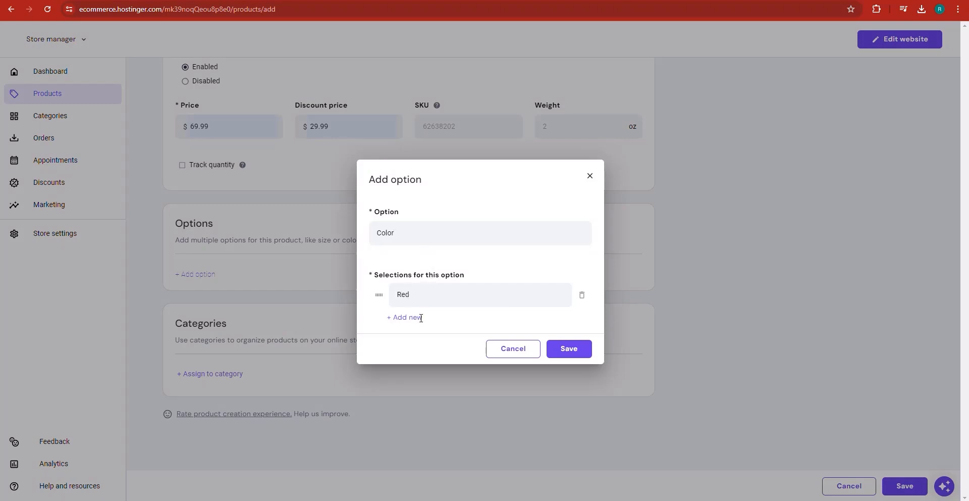
Add the selections Blue, Indigo, Black, Green and Army to the Color option and save it
left_click(423, 317)
type("Blue")
left_click(423, 335)
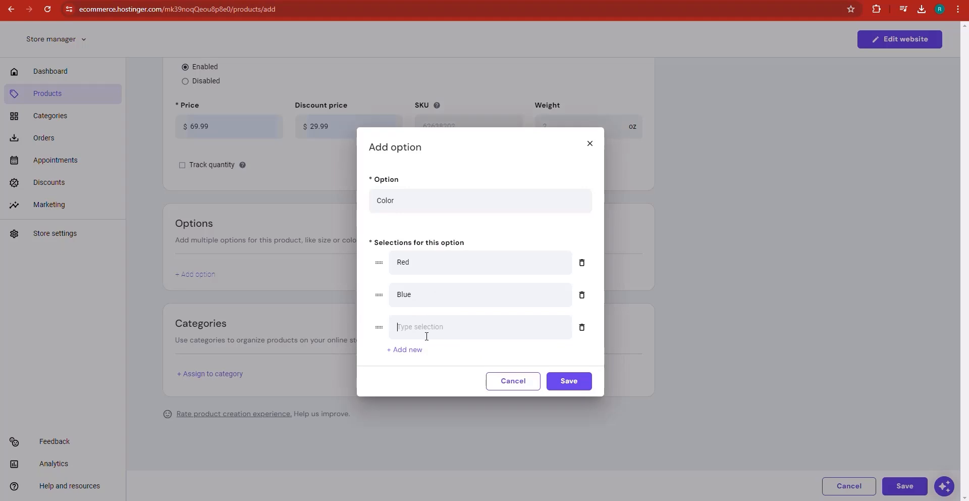
type("Indigo")
left_click(417, 350)
type("Black")
left_click(414, 364)
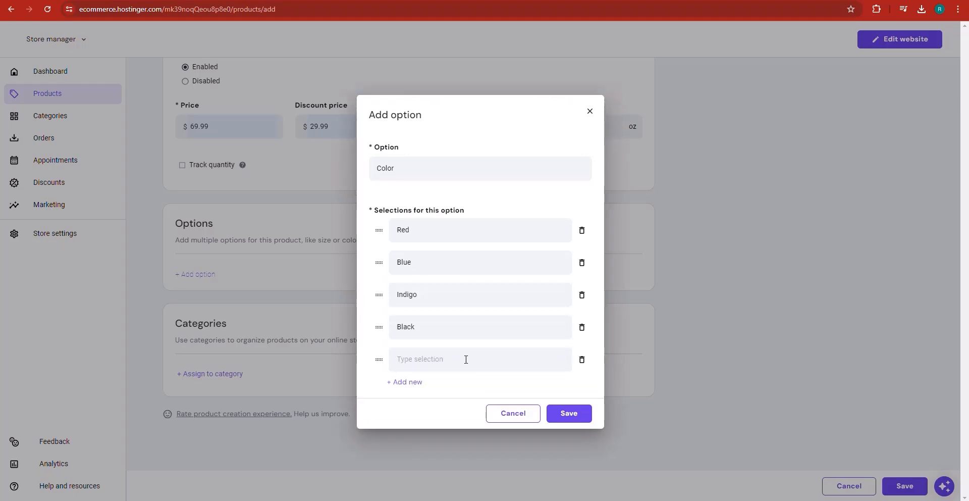
type("Green")
left_click(395, 382)
type("Army")
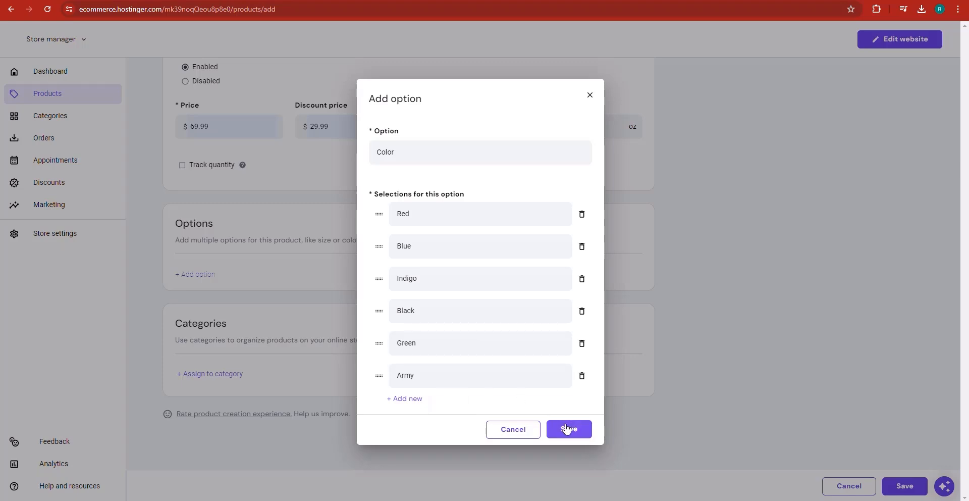
left_click(567, 429)
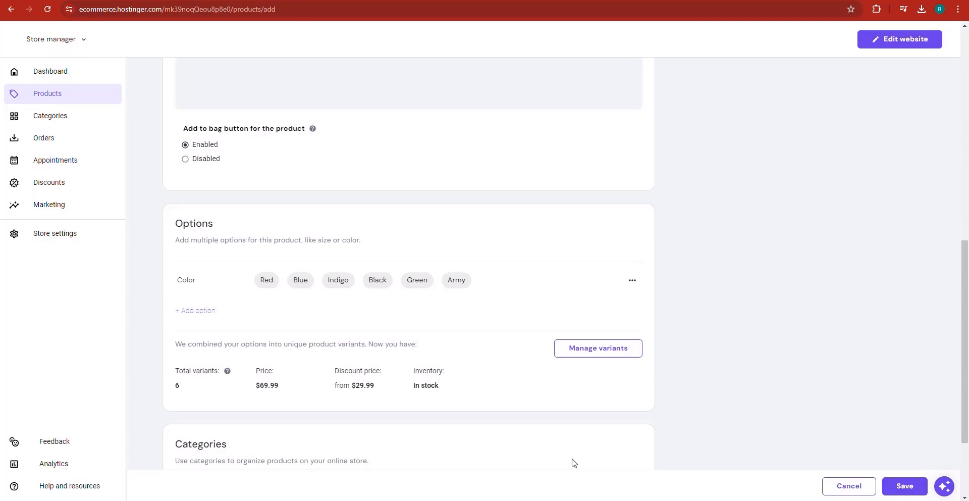
scroll(574, 463, "down", 3)
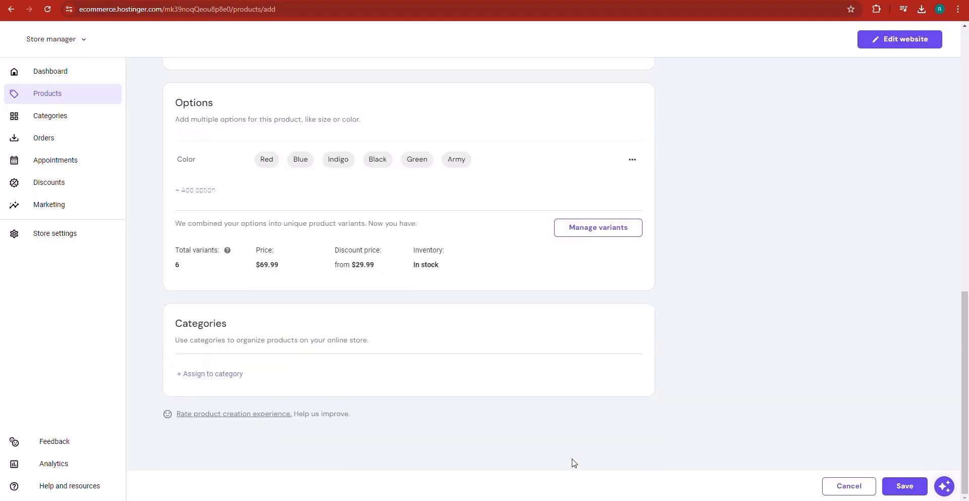
Assign the product to the Collars and Leashes category and save the product
left_click(201, 377)
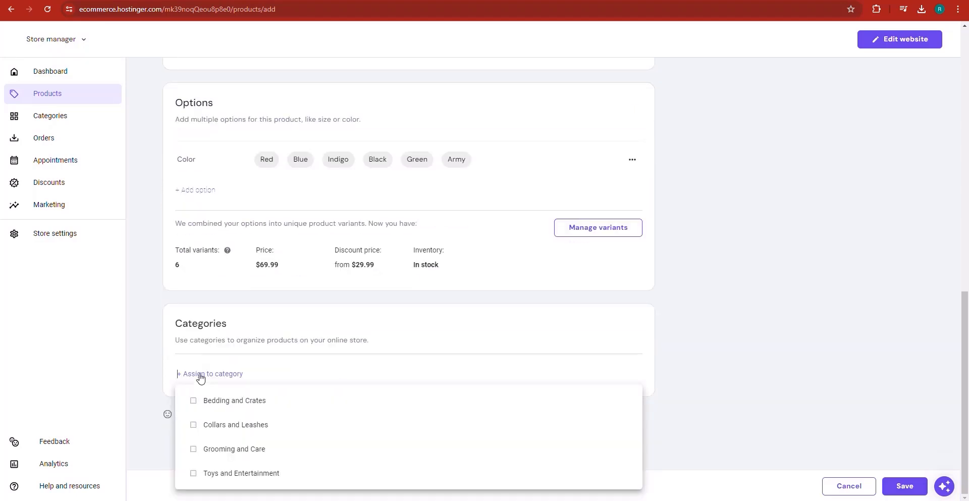
key("ctrl+Tab")
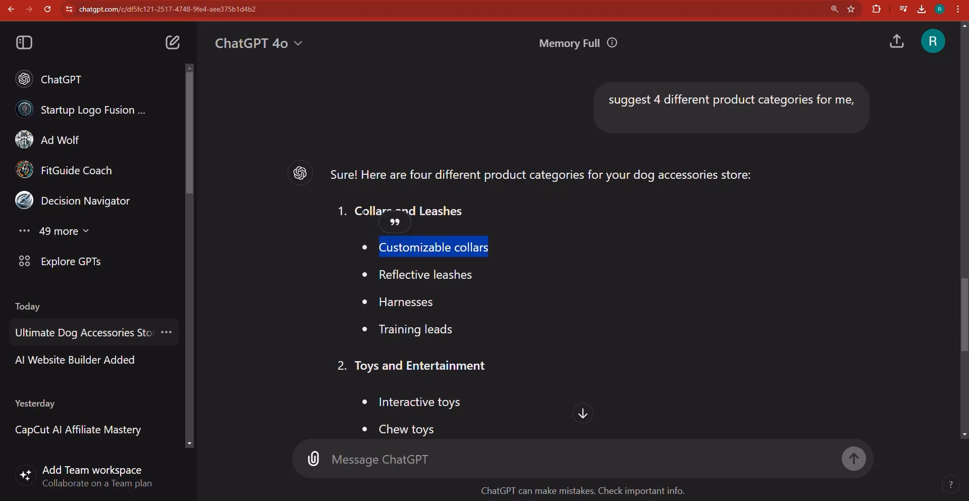
key("ctrl+Tab")
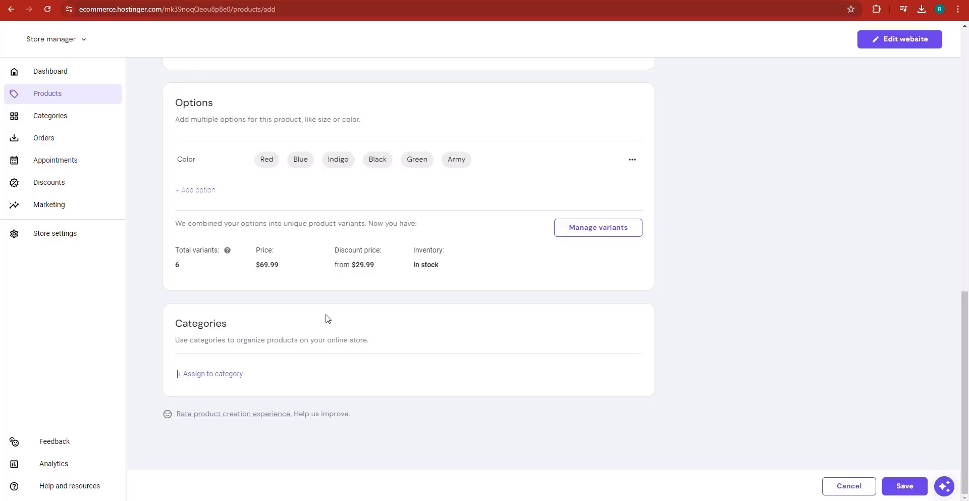
left_click(216, 378)
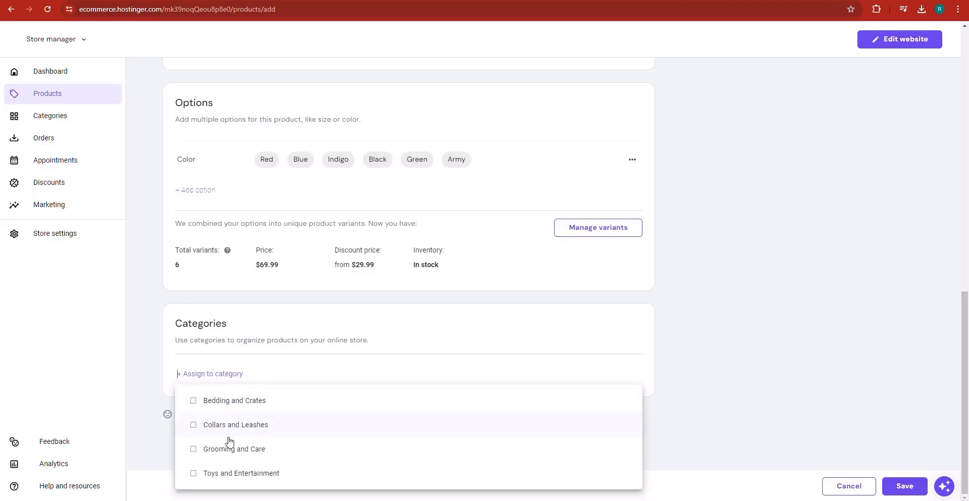
left_click(193, 425)
left_click(786, 374)
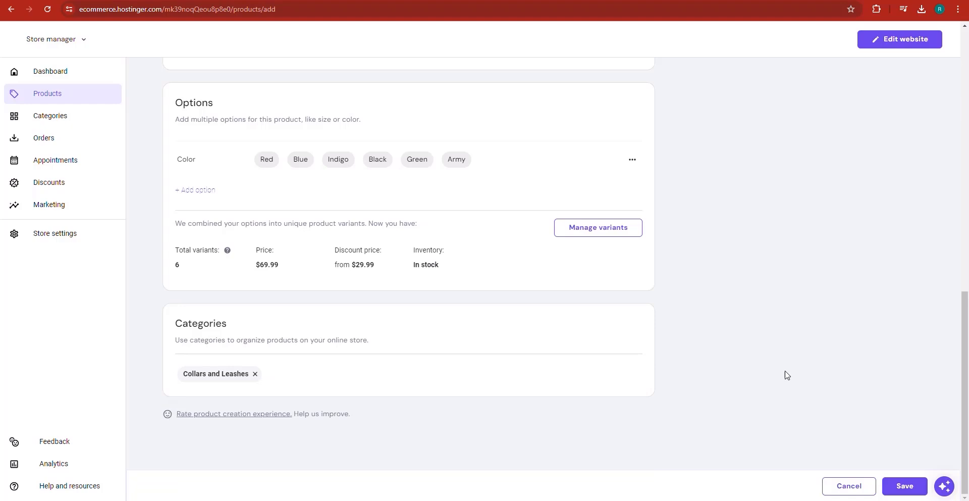
left_click(894, 486)
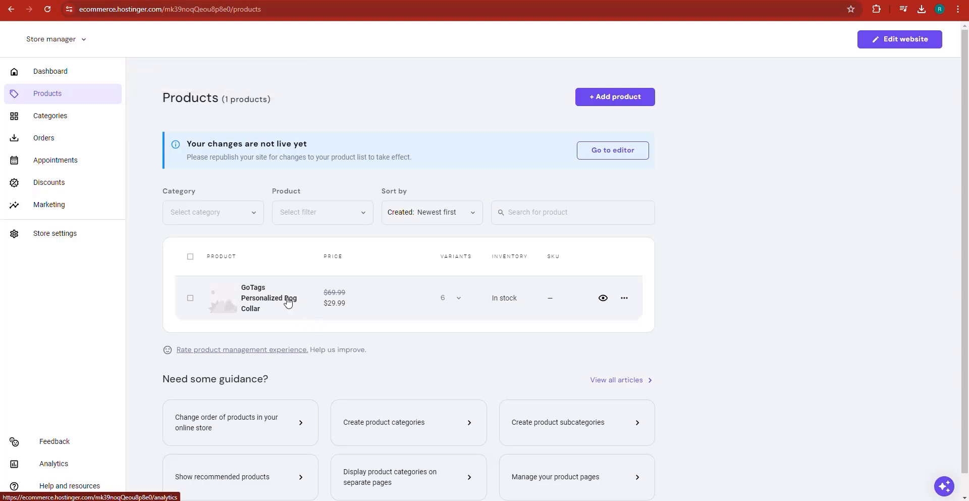
Reopen the GoTags Personalized Dog Collar product for editing and save the Amazon listing's main collar photo to the Downloads folder
left_click(625, 300)
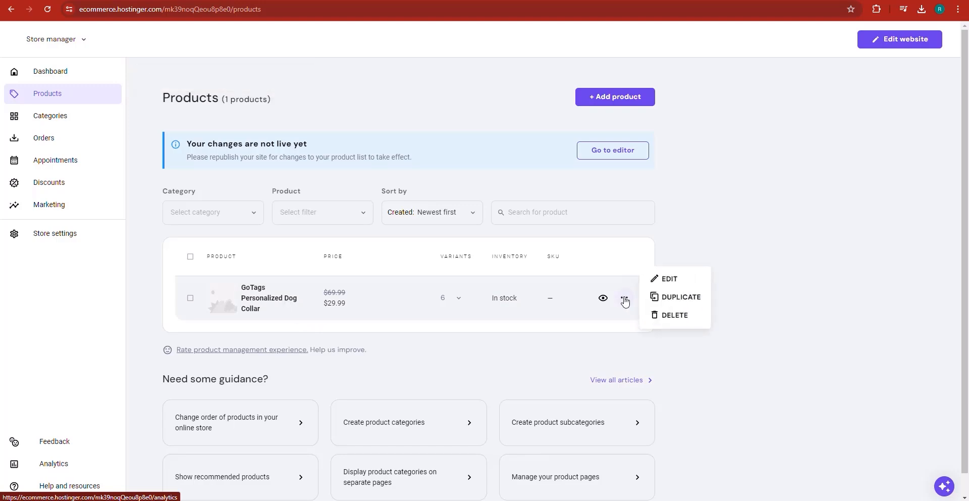
left_click(659, 281)
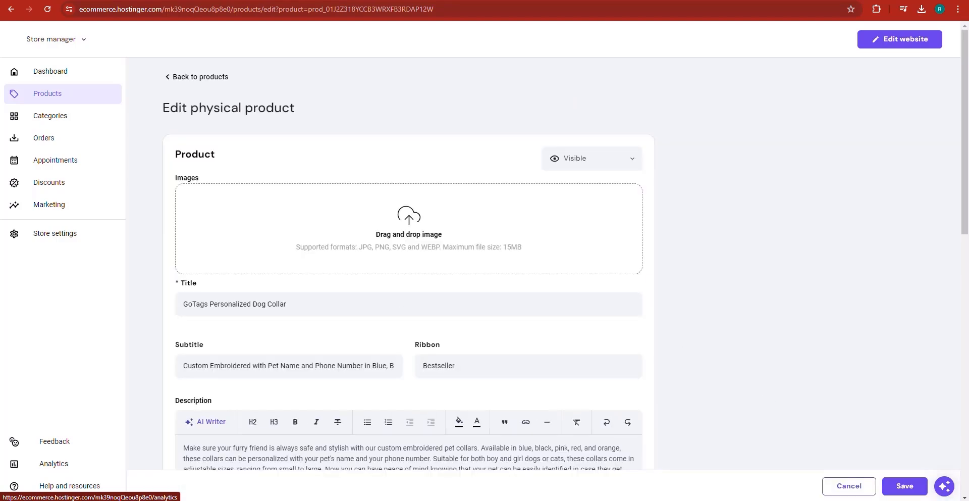
key("alt+Tab")
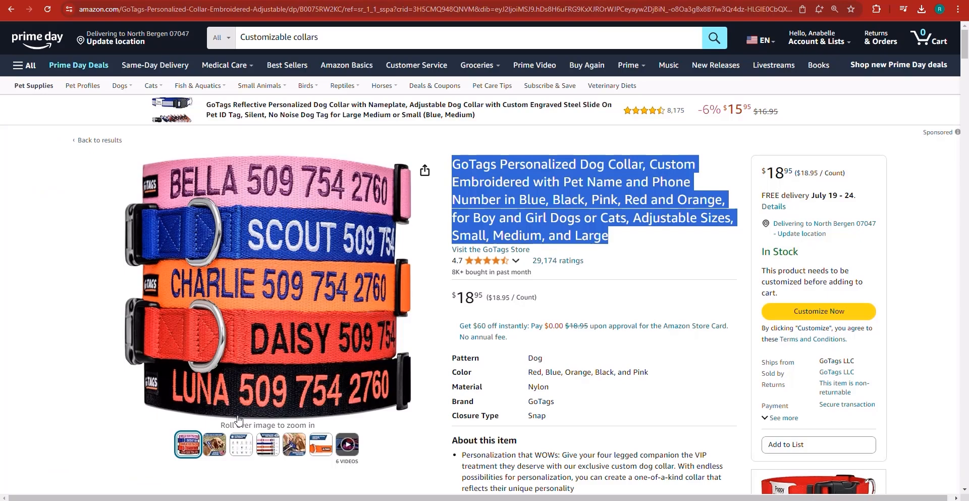
right_click(266, 292)
left_click(311, 319)
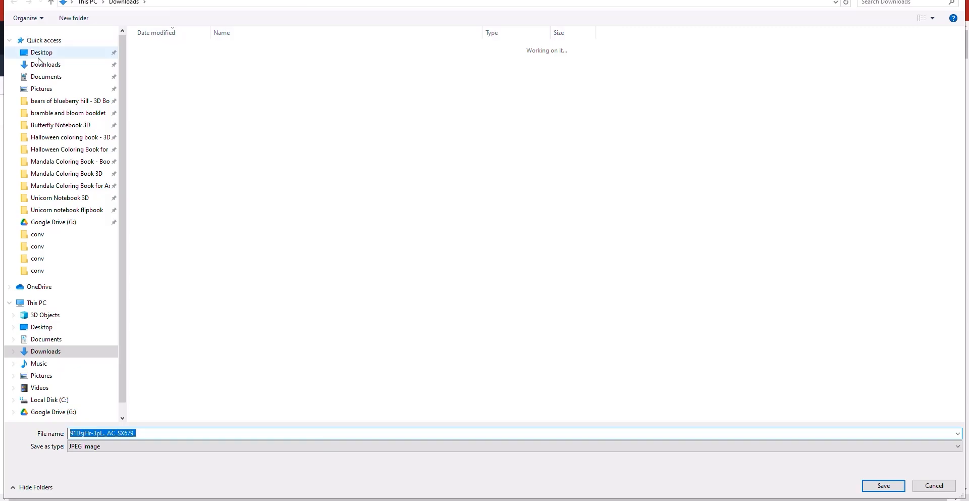
left_click(58, 65)
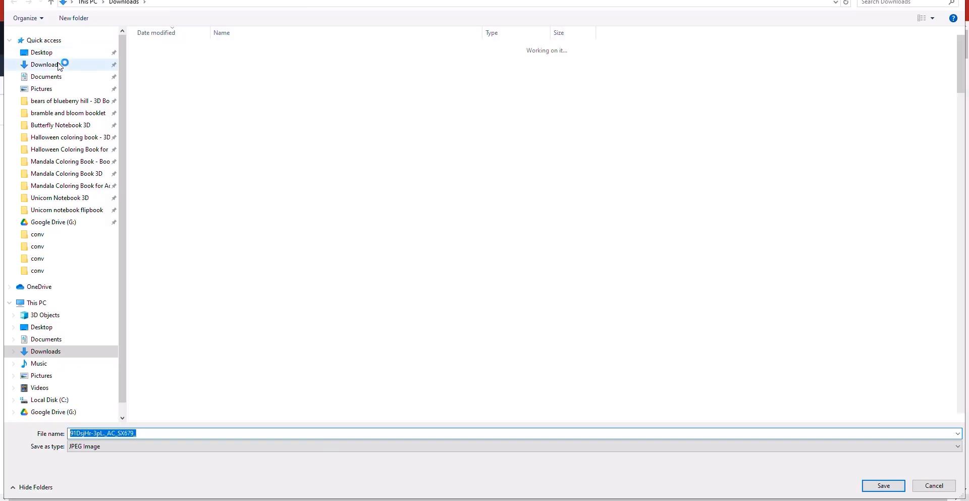
left_click(884, 486)
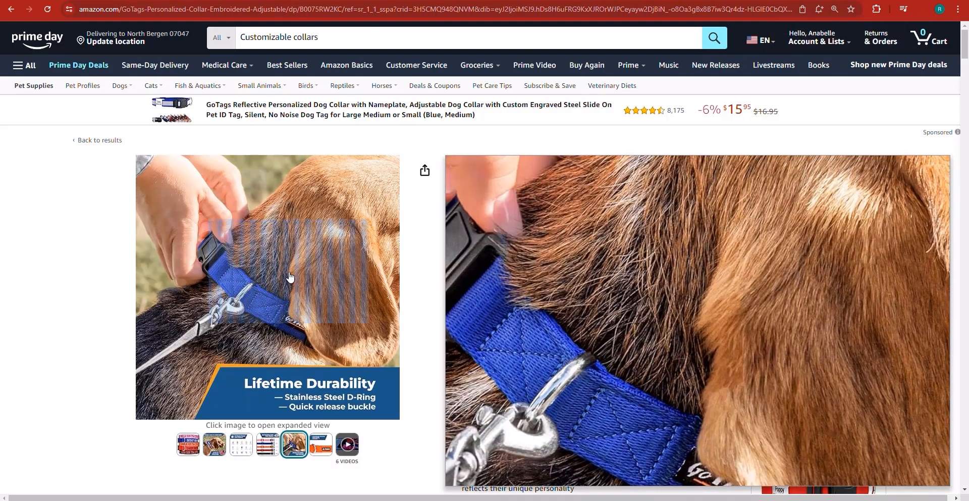
Save the listing's "Lifetime Durability" photo of the dog wearing the blue collar to the Downloads folder
right_click(290, 274)
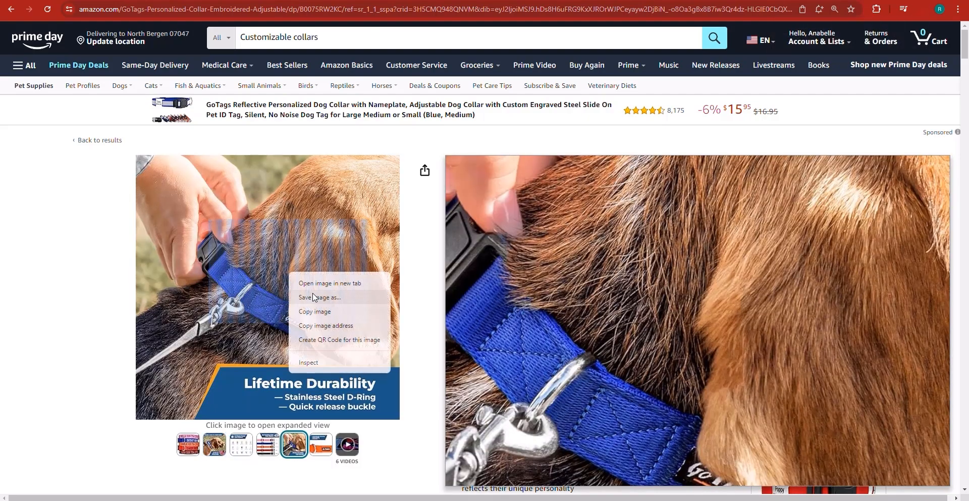
left_click(313, 296)
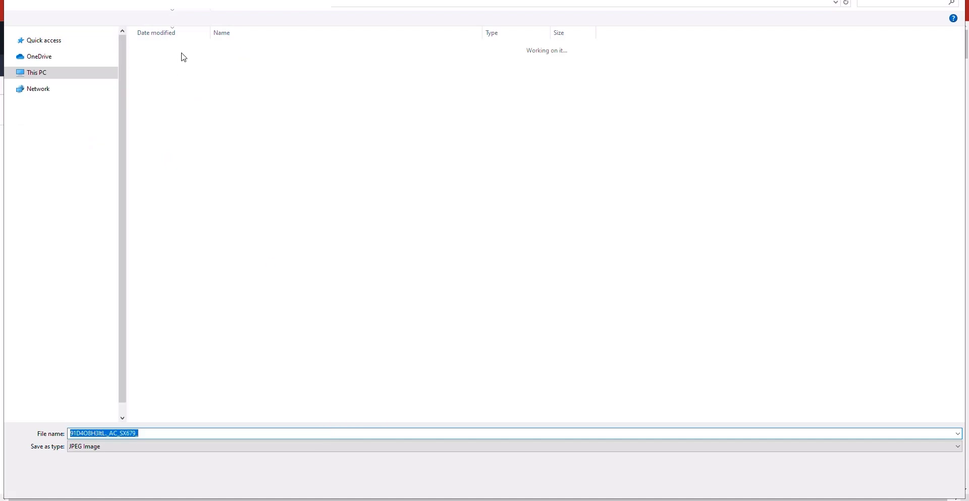
left_click(65, 65)
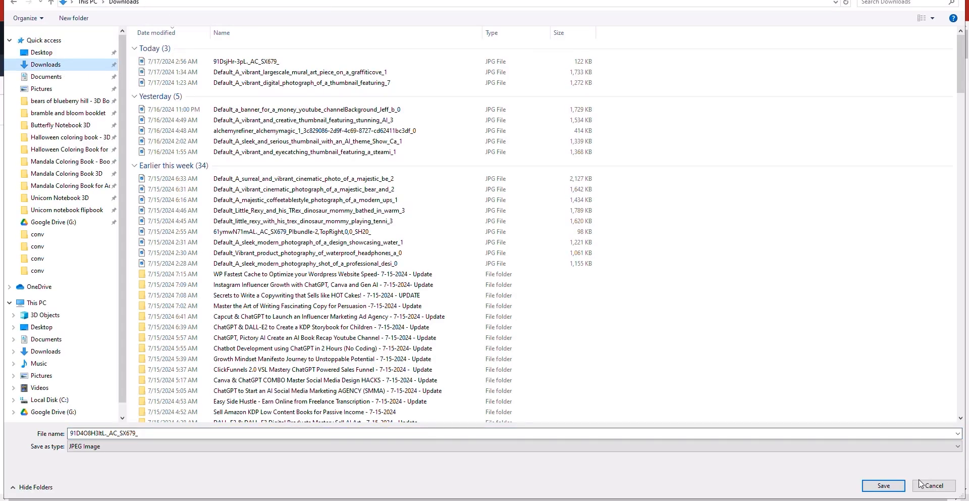
left_click(892, 488)
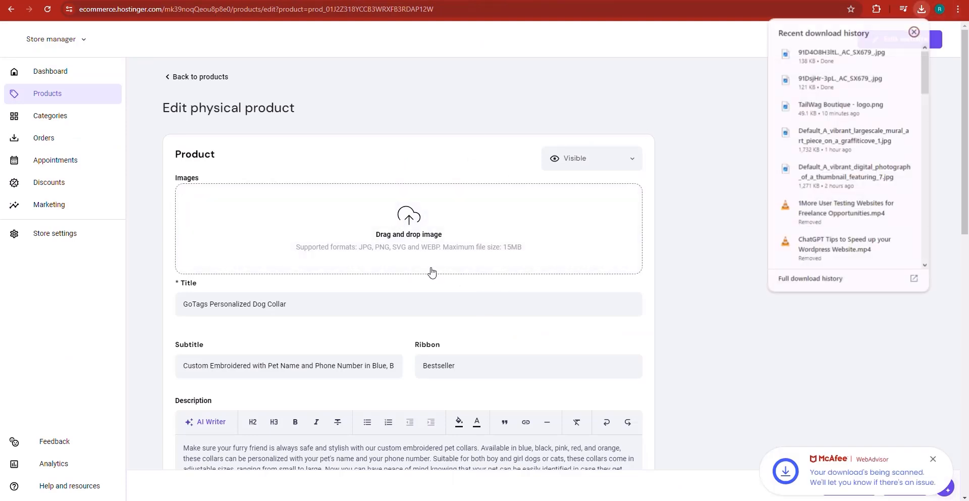
Add both downloaded collar photos to the product, place the photo of the stacked collars first and save the product
left_click_drag(841, 81, 327, 244)
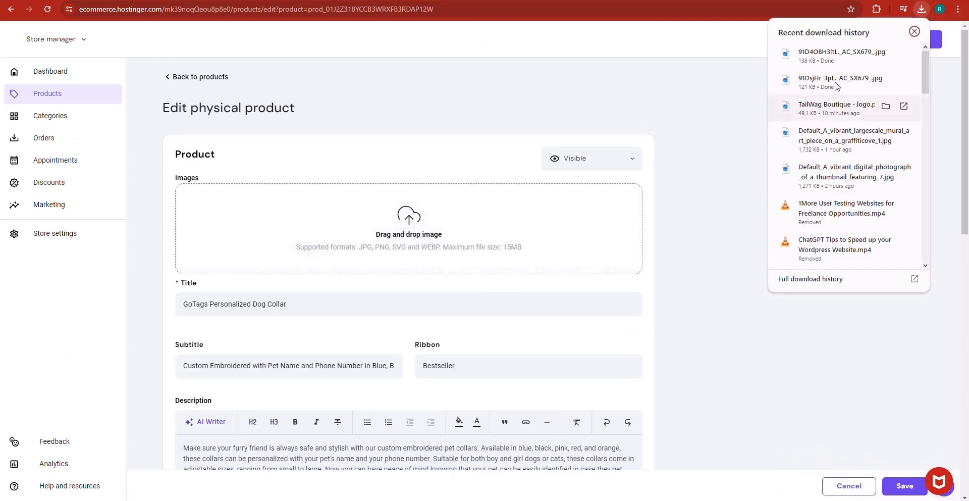
left_click_drag(841, 56, 395, 234)
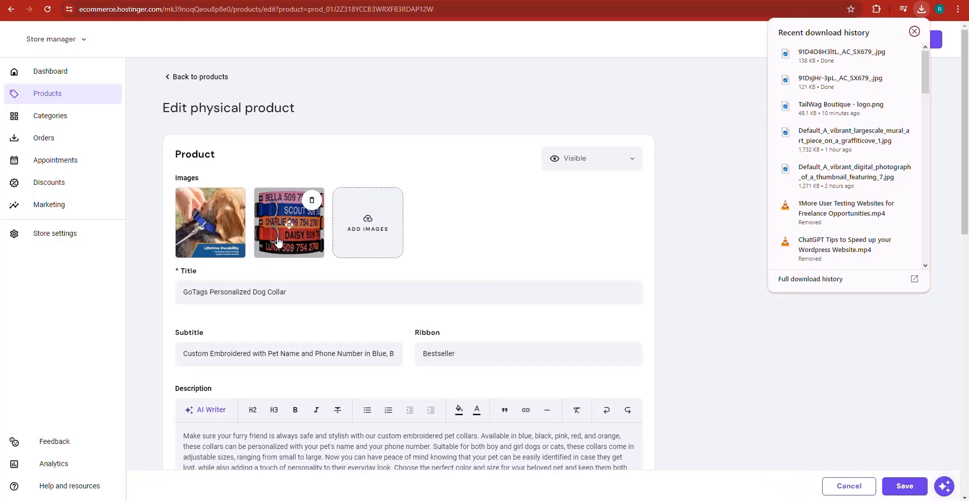
left_click_drag(287, 233, 200, 225)
scroll(496, 356, "down", 15)
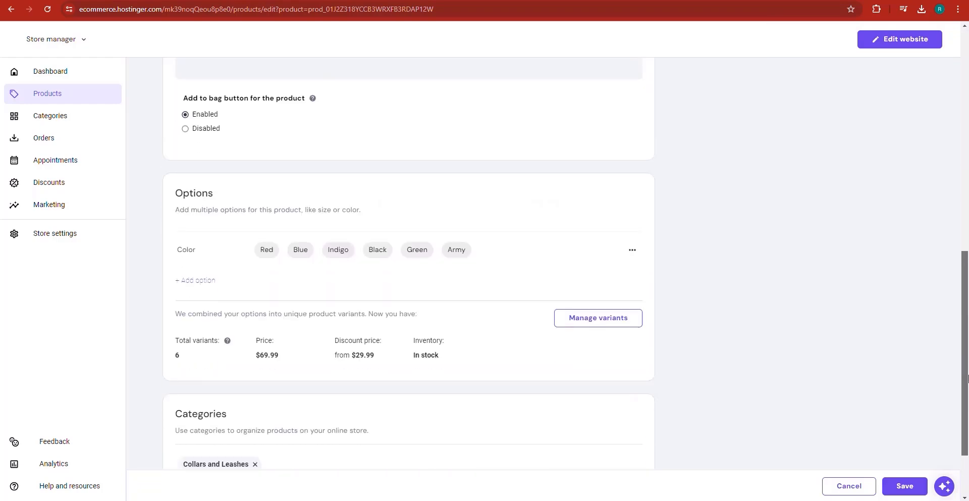
left_click(905, 486)
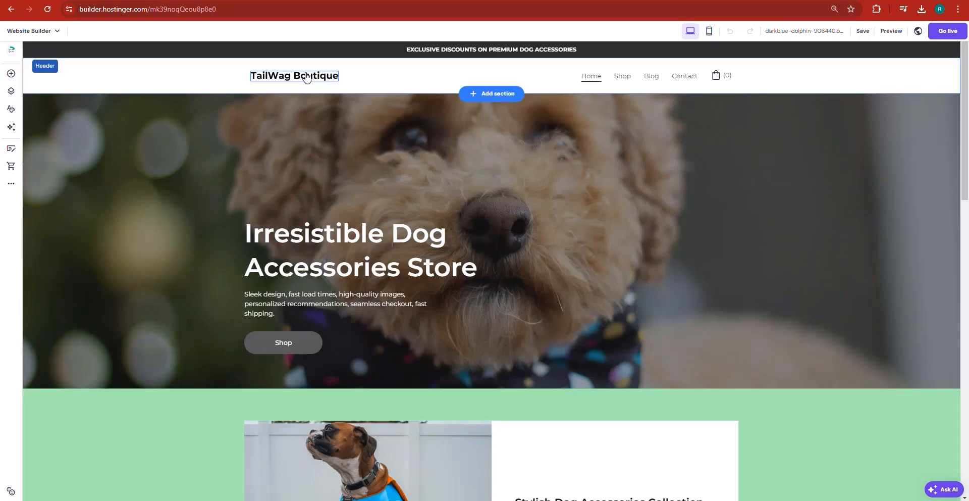
Replace the website header's logo with the uploaded TailWag Boutique - logo.png and set the logo width to 350 px
left_click(871, 82)
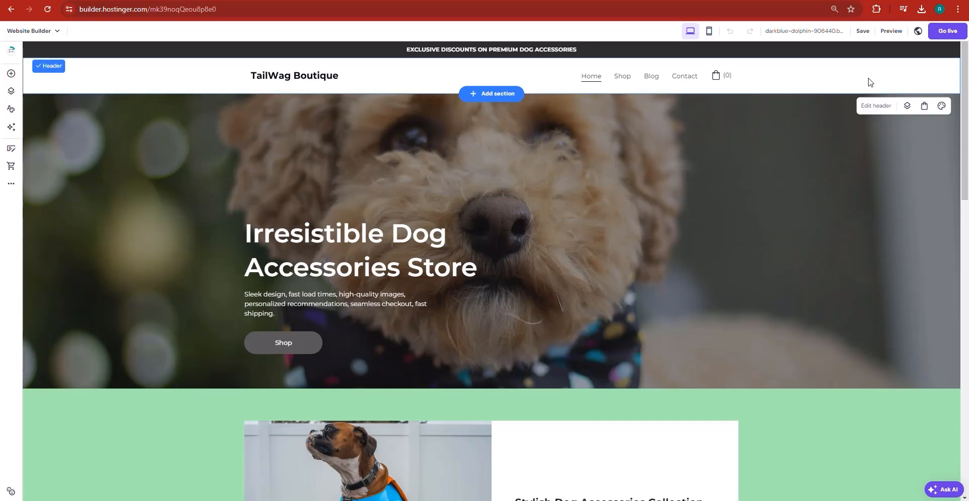
left_click(886, 112)
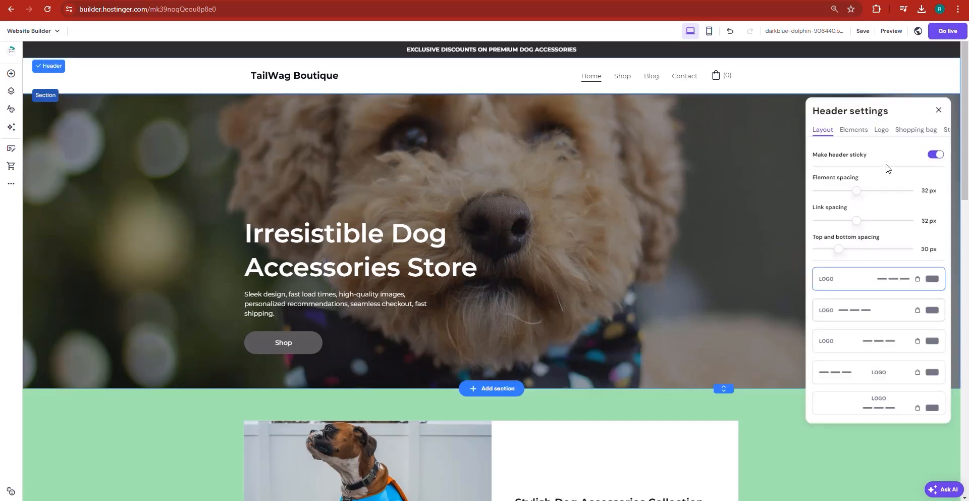
left_click(883, 133)
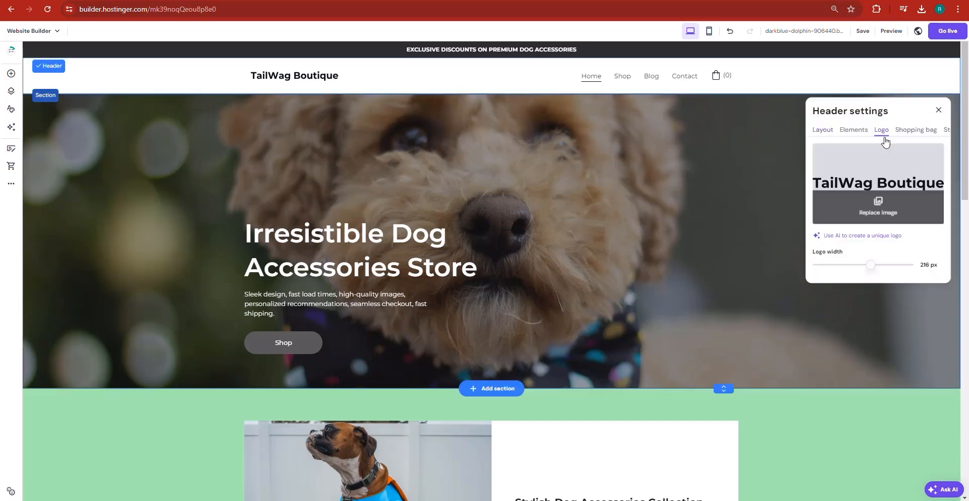
left_click(879, 211)
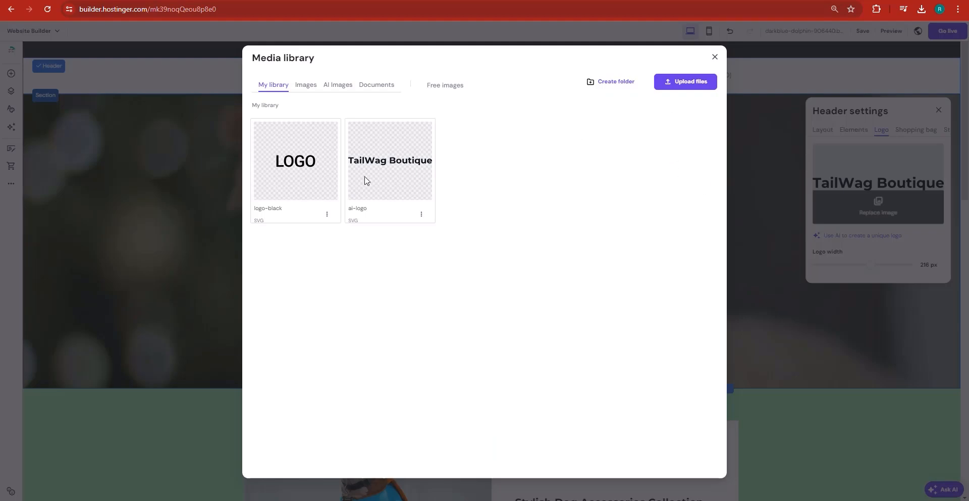
left_click(664, 88)
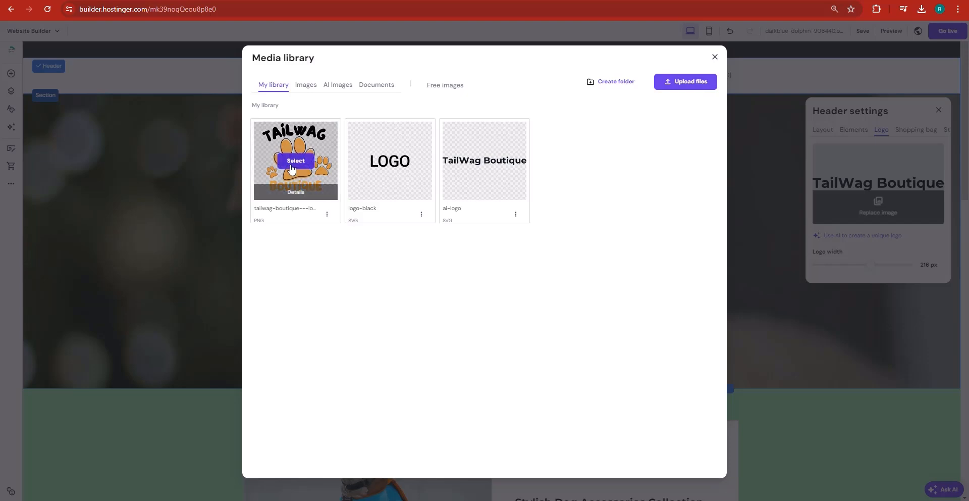
left_click(292, 164)
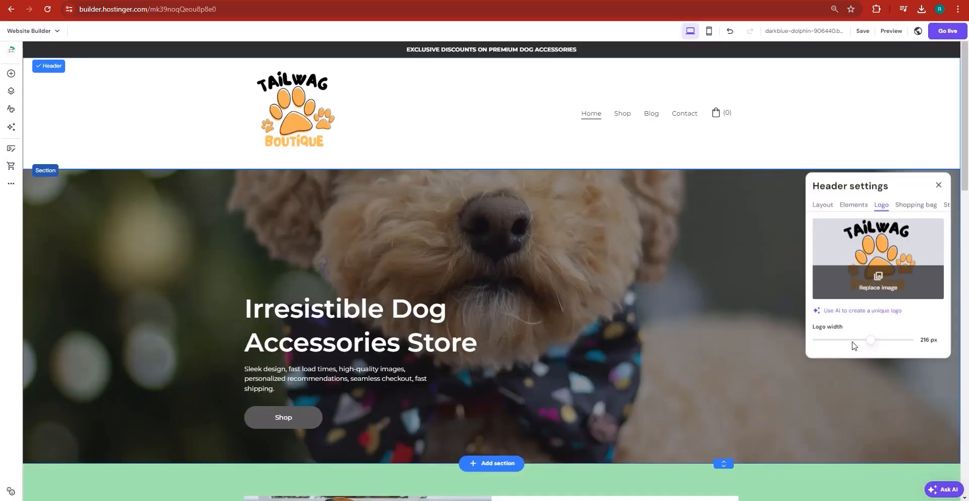
left_click_drag(877, 340, 957, 351)
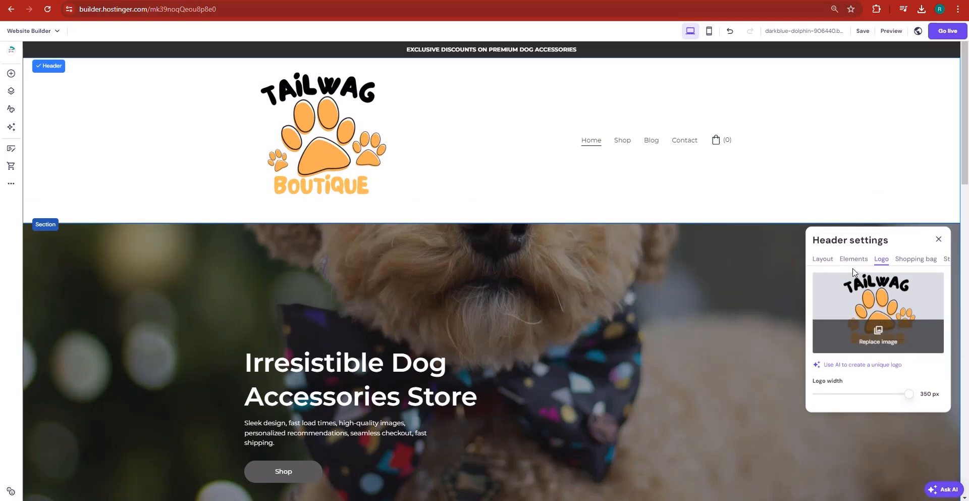
Change the header layout to a centered logo with the navigation links below it, and close the header settings
left_click(824, 260)
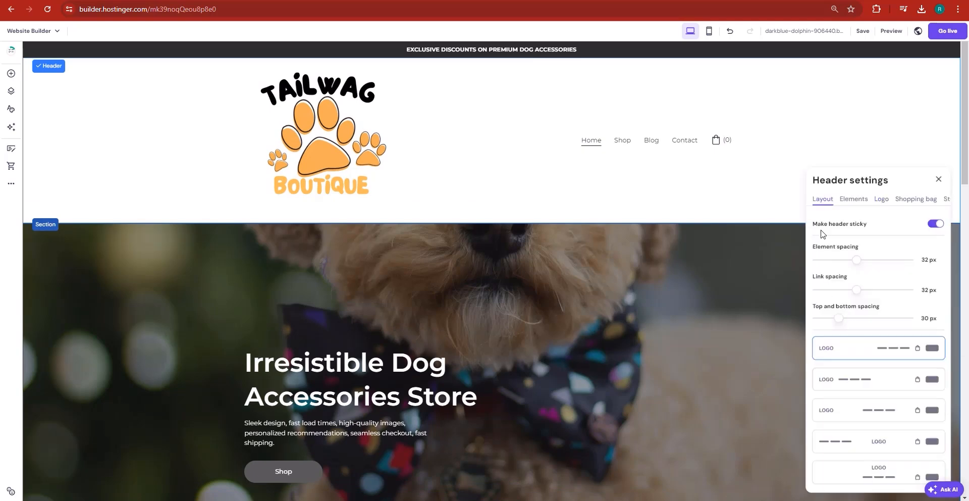
left_click(882, 456)
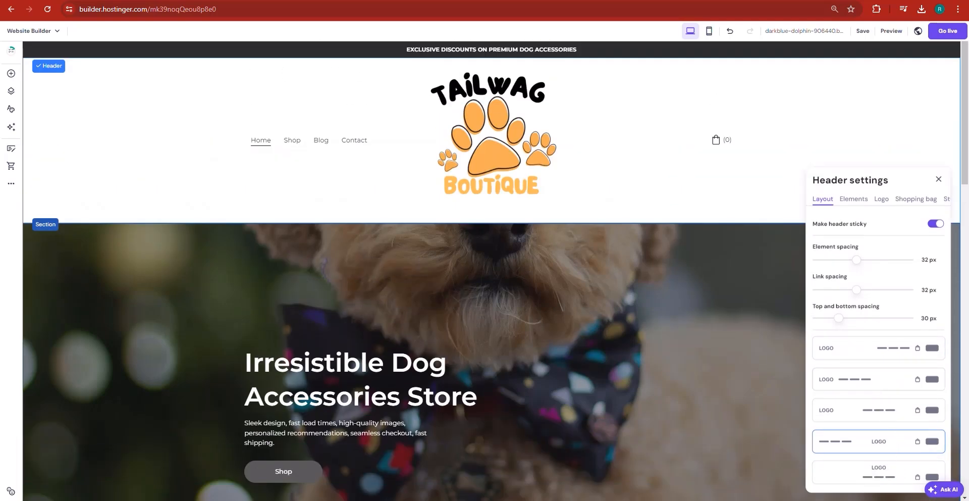
left_click(887, 462)
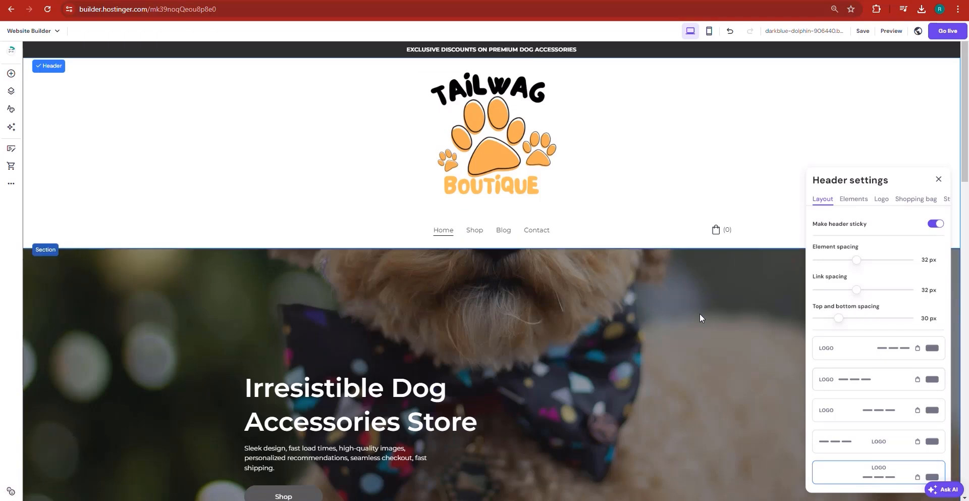
scroll(699, 313, "down", 3)
left_click(938, 110)
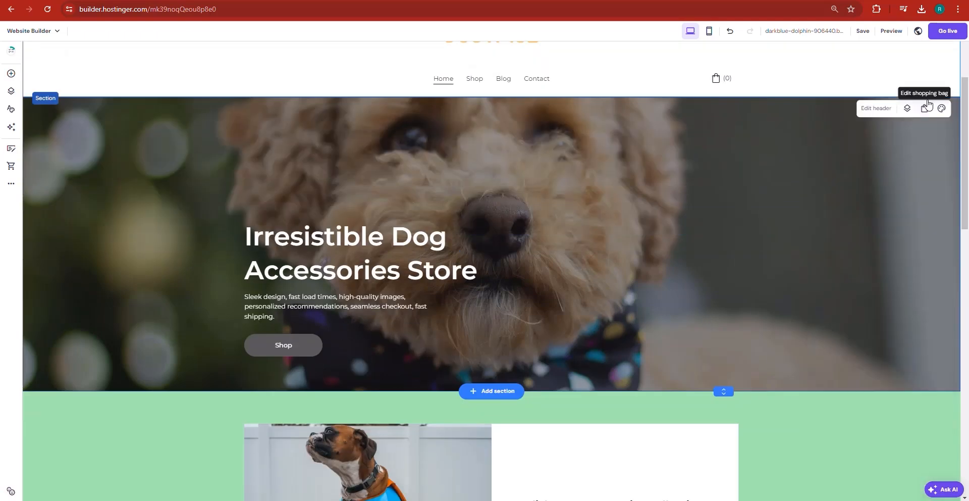
scroll(840, 188, "up", 3)
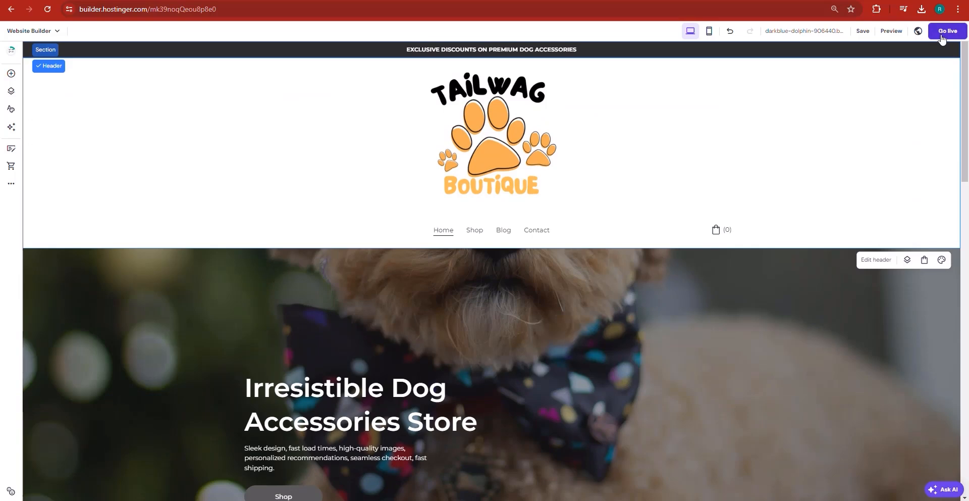
Publish the website and start connecting a custom domain to it
left_click(938, 38)
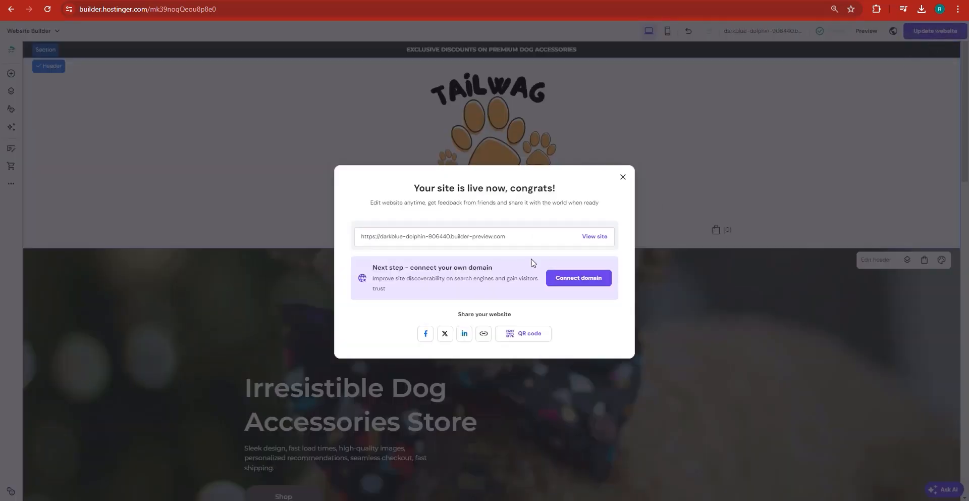
left_click(580, 277)
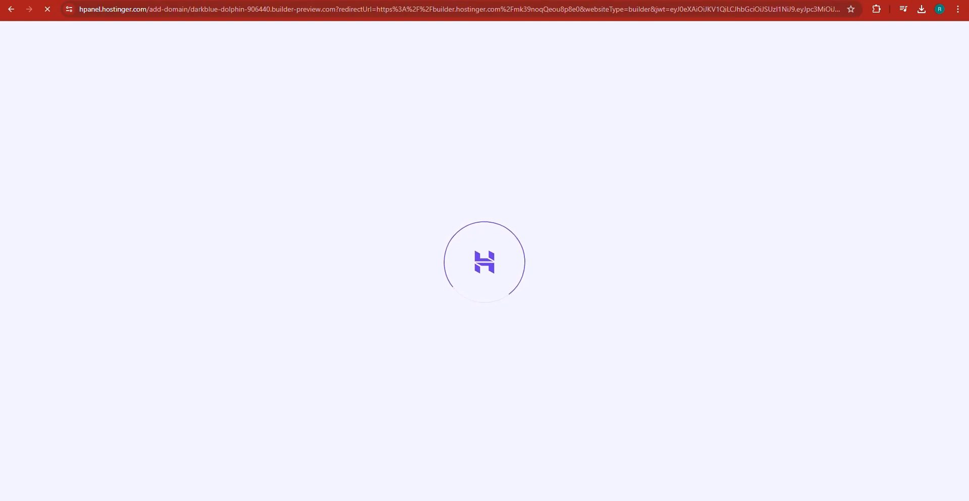
key("alt+Tab")
left_click(864, 50)
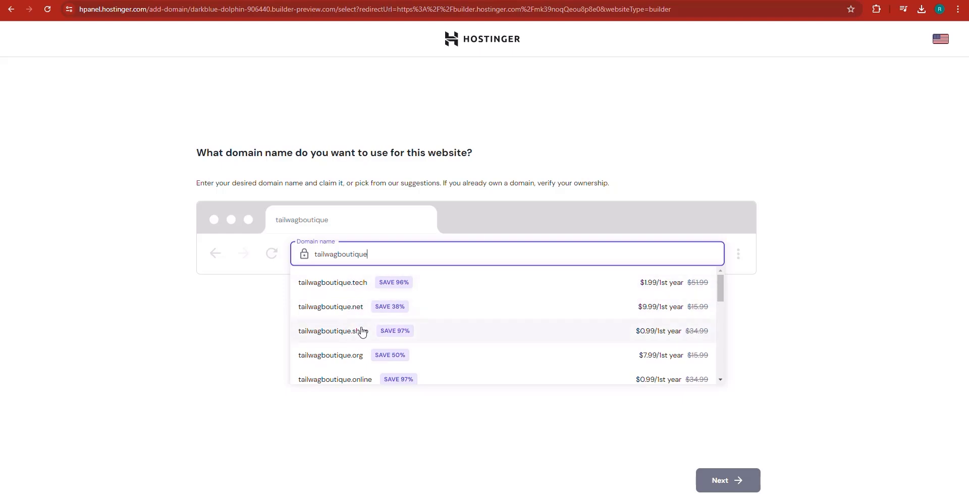
Browse the domain suggestions for tailwagboutique, pick tailwagboutique.shop and return to the website editor
scroll(369, 341, "down", 1)
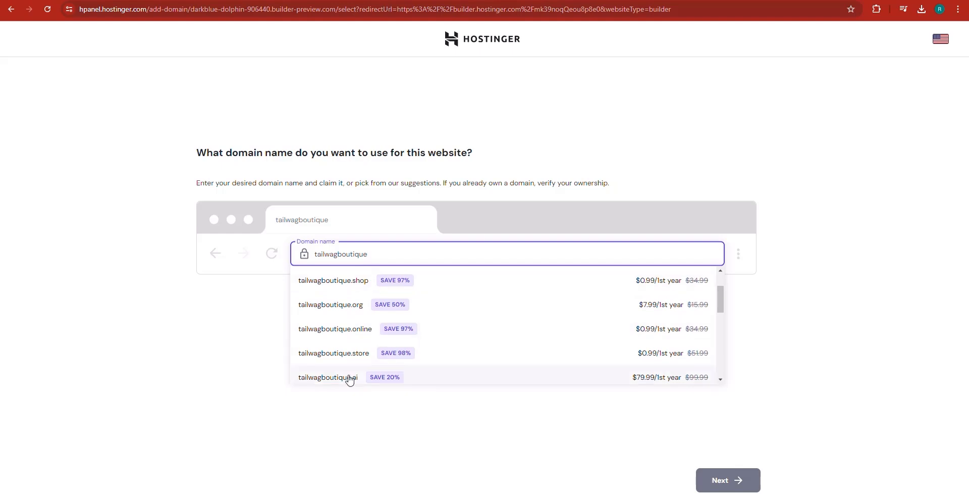
scroll(353, 376, "down", 1)
scroll(399, 343, "down", 1)
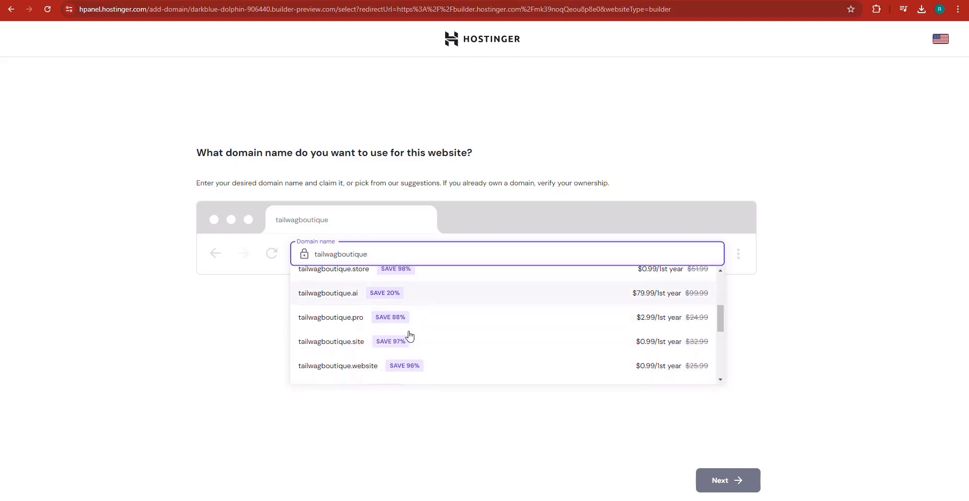
scroll(410, 336, "down", 3)
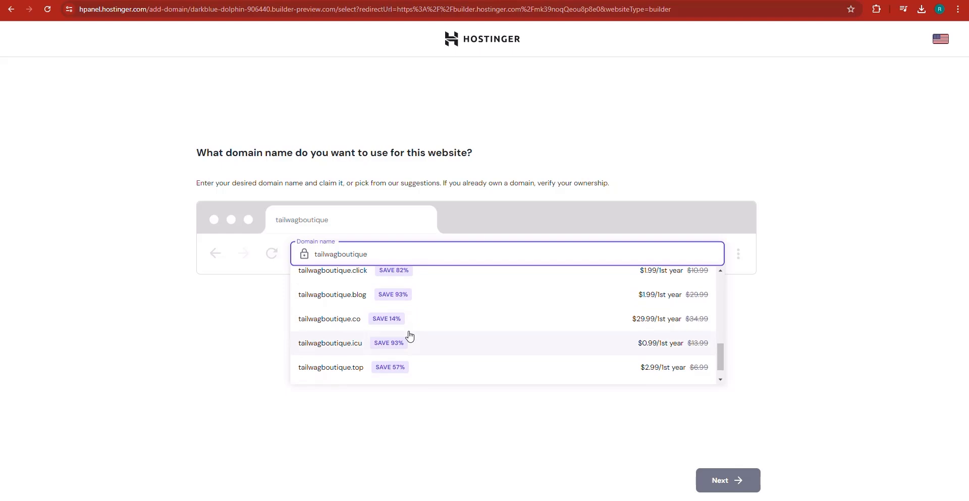
scroll(410, 337, "down", 1)
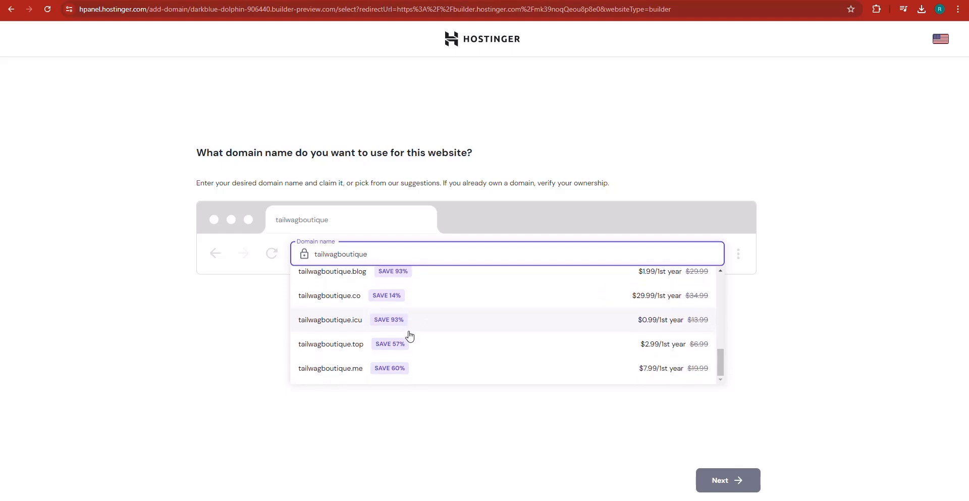
scroll(410, 336, "up", 7)
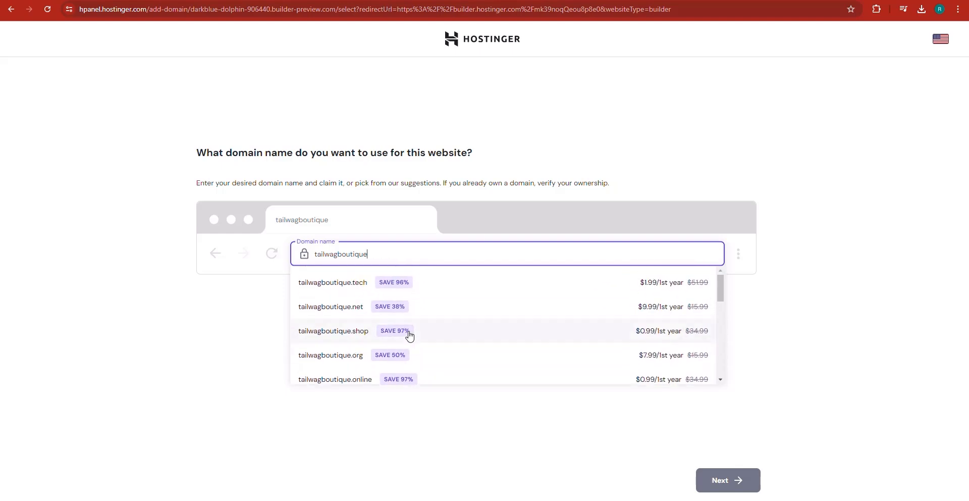
left_click(354, 338)
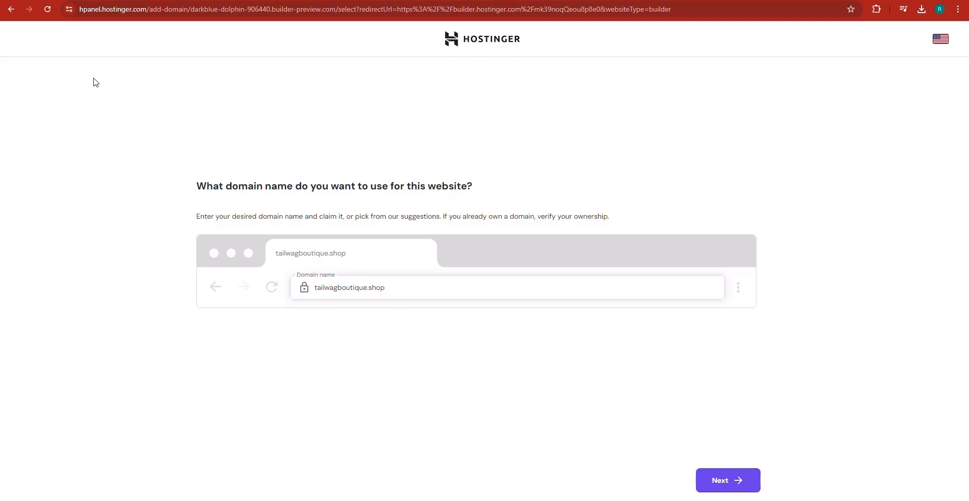
left_click(11, 9)
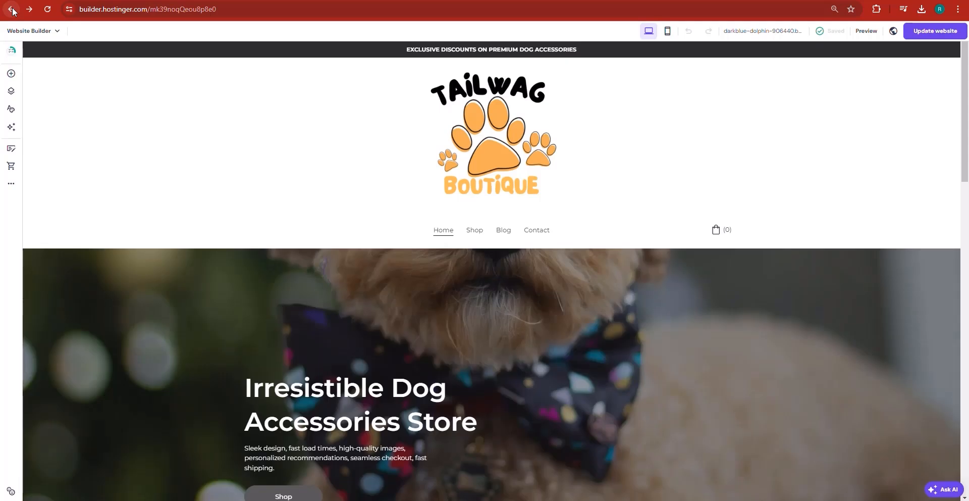
Preview the desktop homepage from the header down to the footer, checking the product section, and return to the editor
left_click(894, 31)
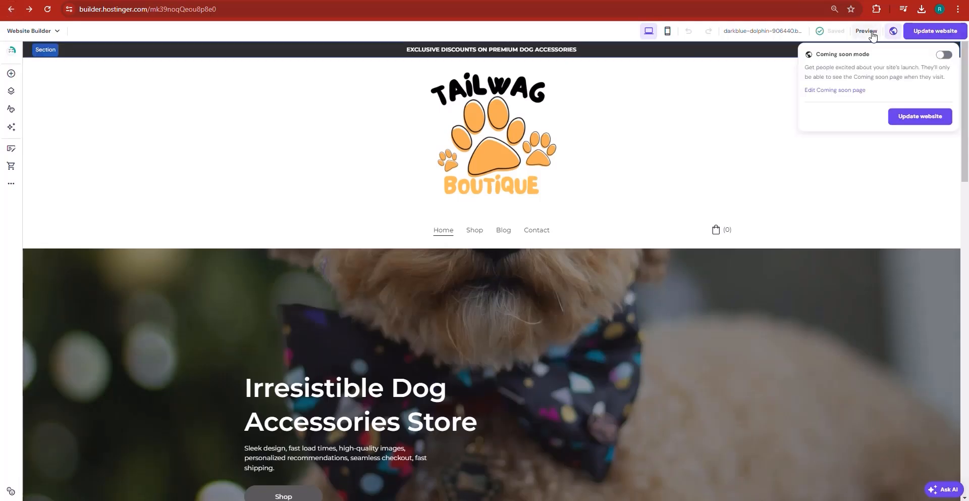
left_click(867, 31)
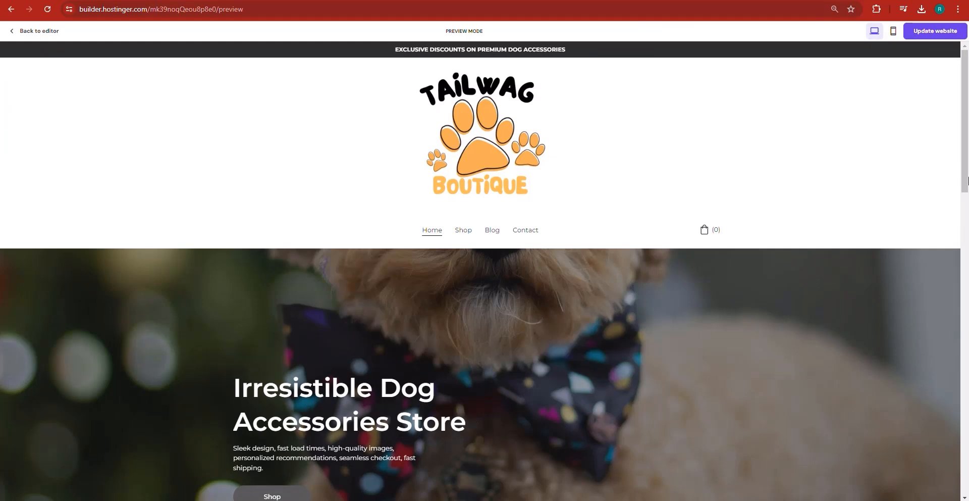
scroll(943, 227, "down", 8)
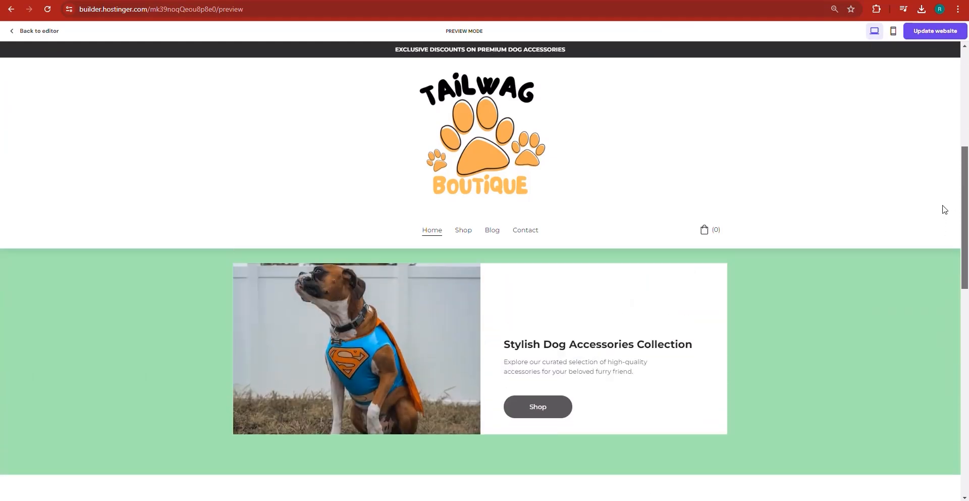
scroll(943, 253, "down", 3)
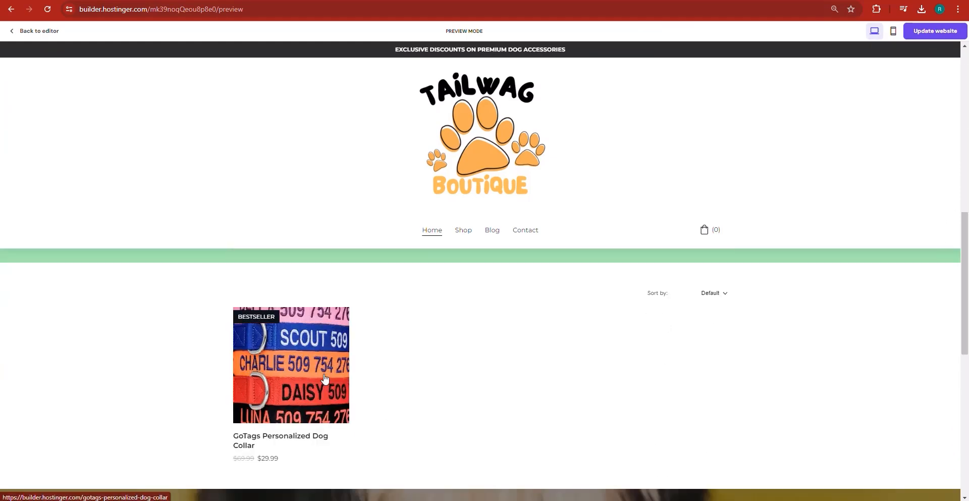
scroll(594, 387, "down", 5)
scroll(595, 390, "down", 3)
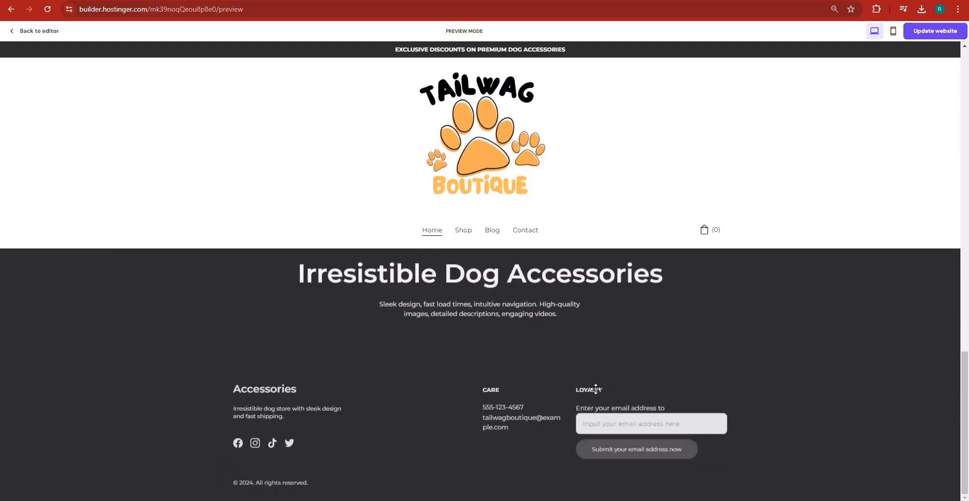
scroll(923, 423, "up", 15)
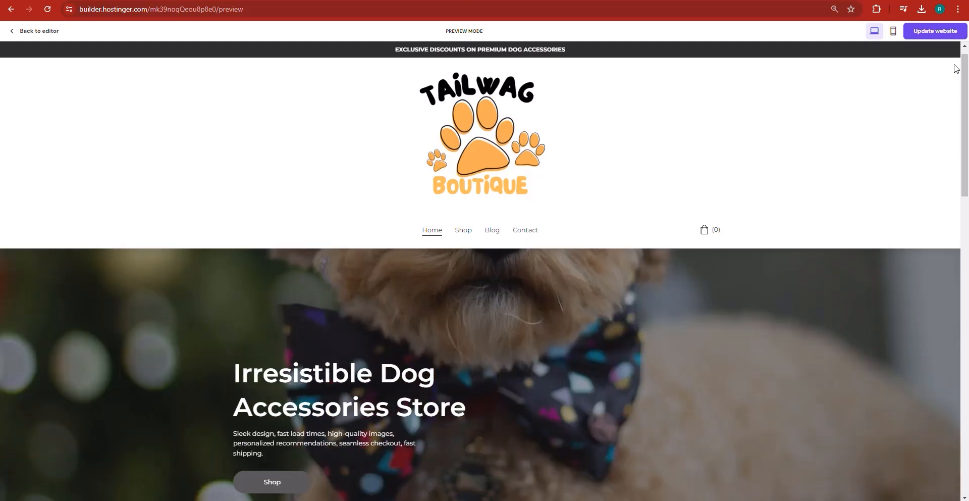
left_click(32, 31)
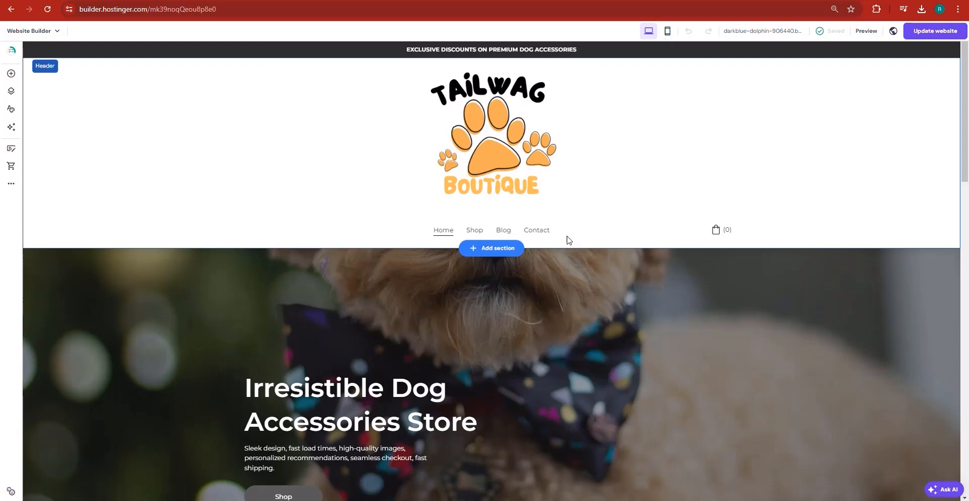
Try moving the "Irresistible Dog Accessories" heading above the footer slightly upward, and undo the move
left_click_drag(966, 109, 967, 161)
left_click_drag(968, 247, 745, 417)
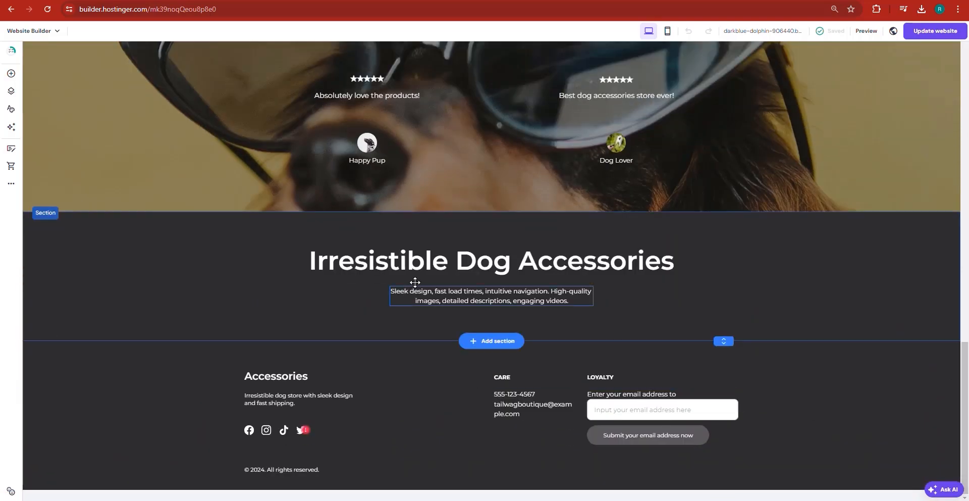
left_click_drag(408, 246, 417, 263)
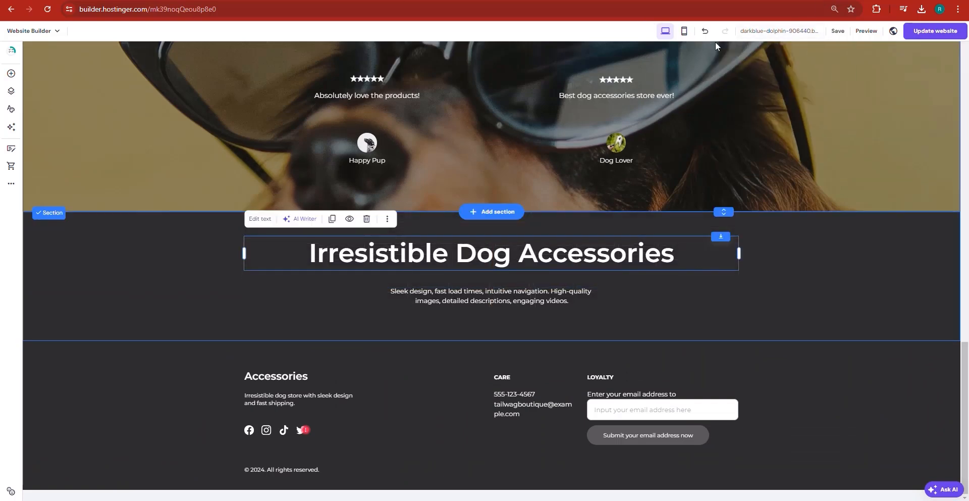
left_click(704, 32)
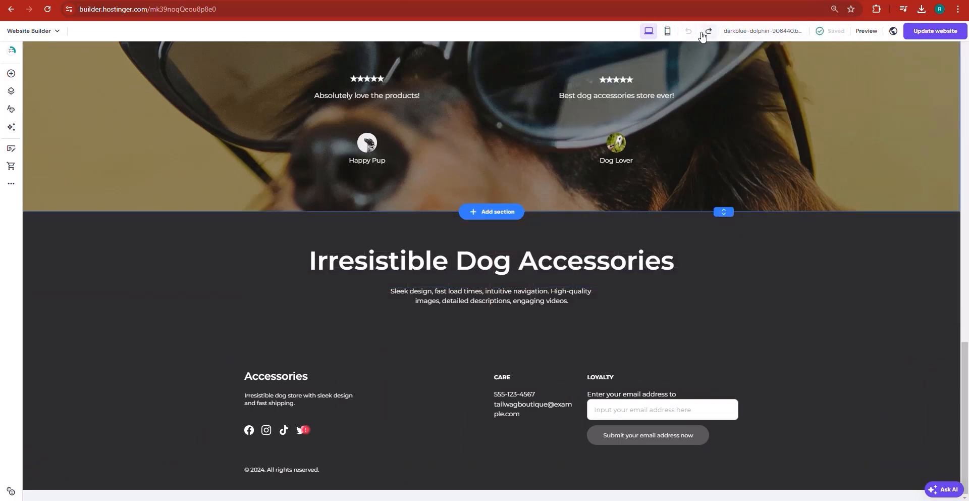
Check the whole homepage in the mobile layout, return to the desktop layout and dismiss the setup progress notice
left_click(667, 31)
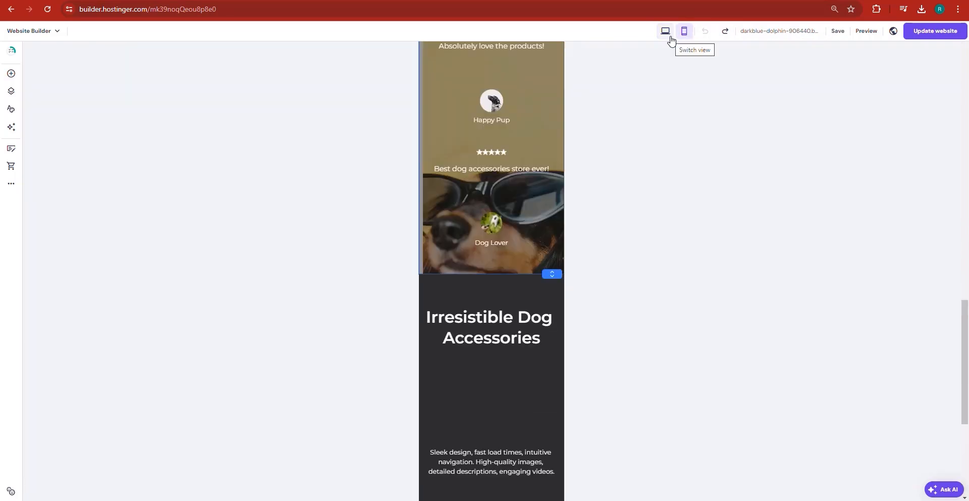
scroll(481, 216, "up", 3)
scroll(482, 216, "up", 15)
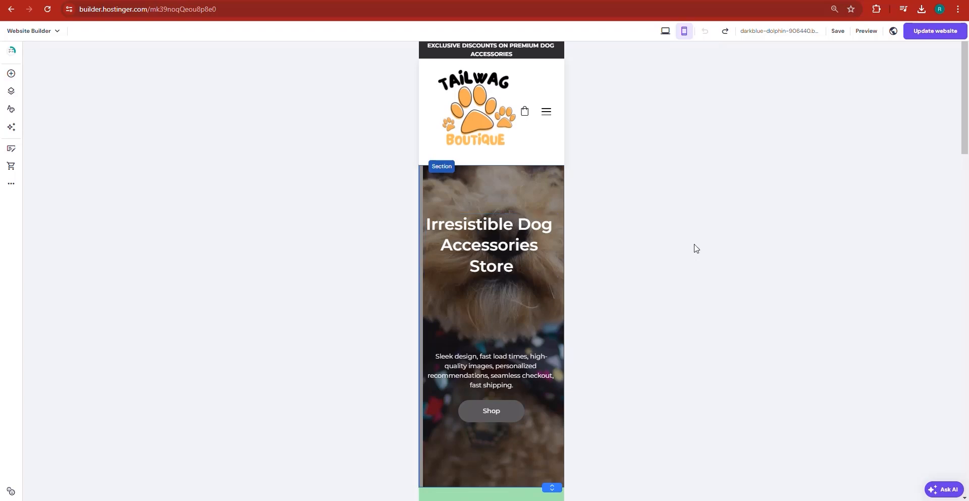
scroll(460, 305, "down", 15)
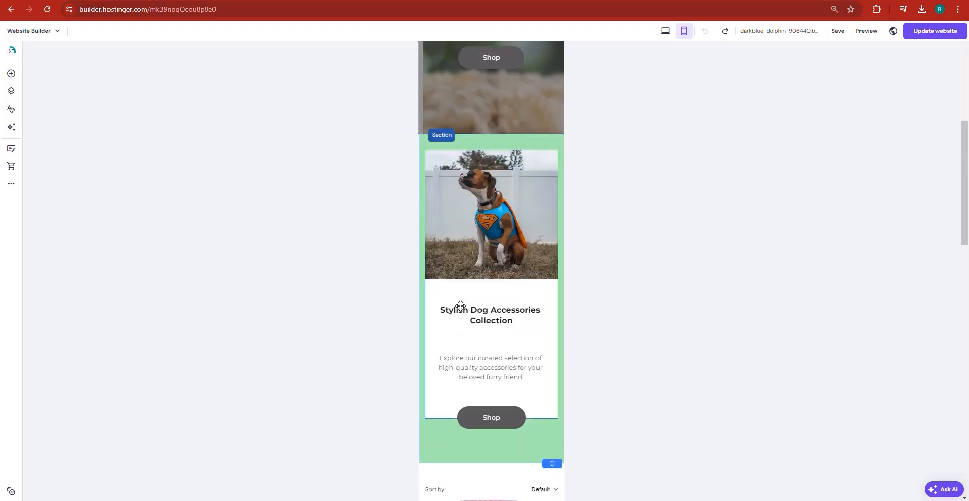
scroll(486, 298, "up", 10)
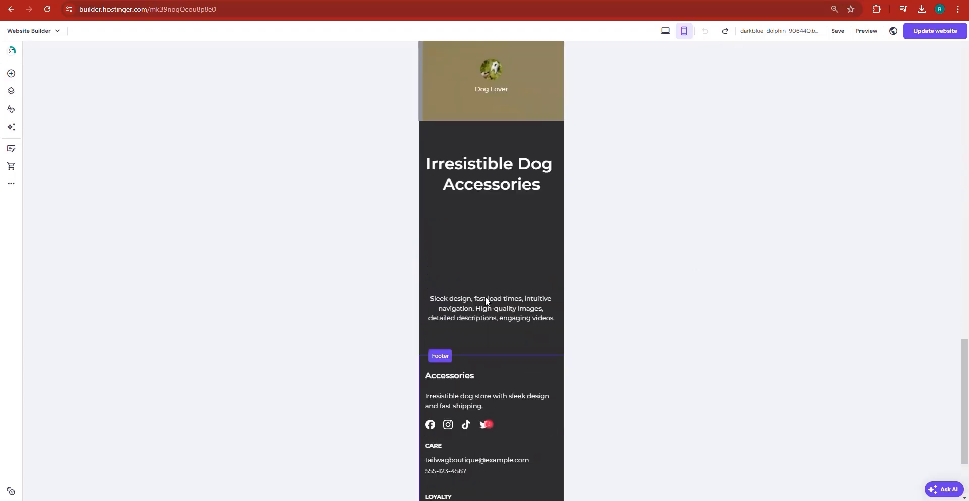
scroll(486, 300, "up", 5)
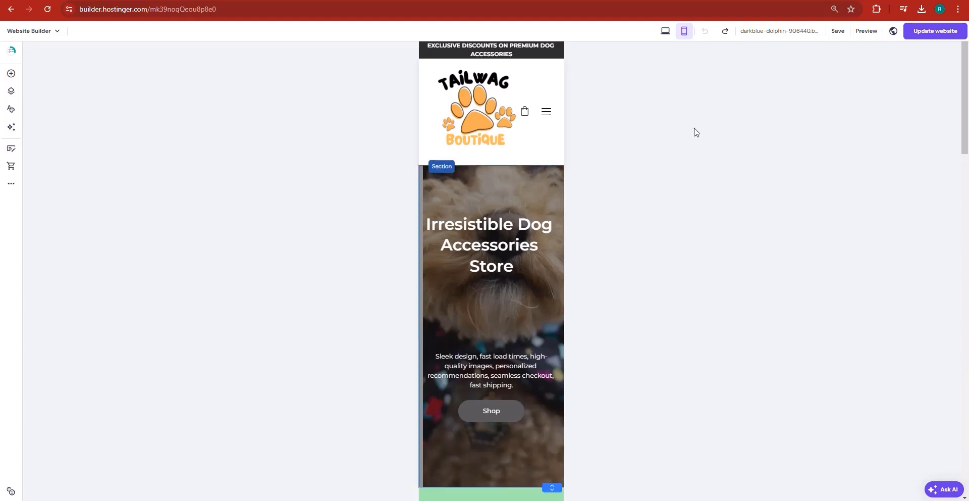
left_click(668, 29)
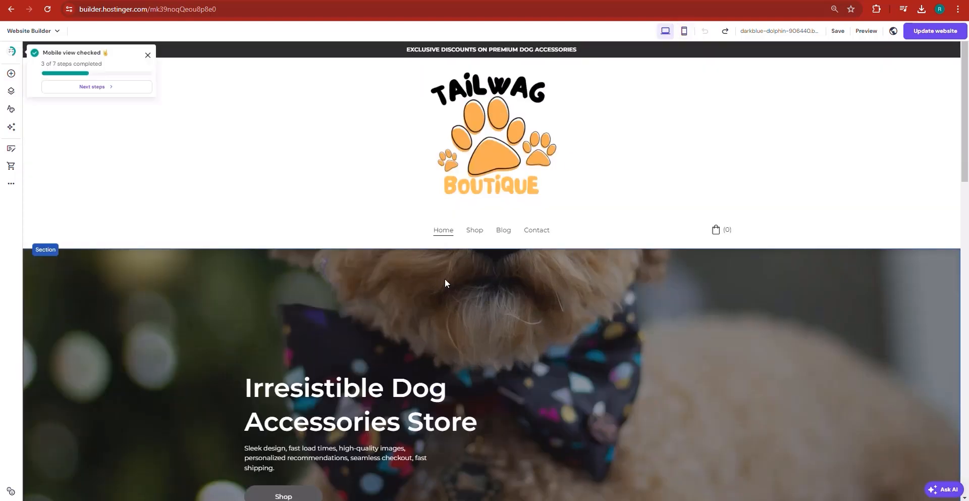
left_click(148, 56)
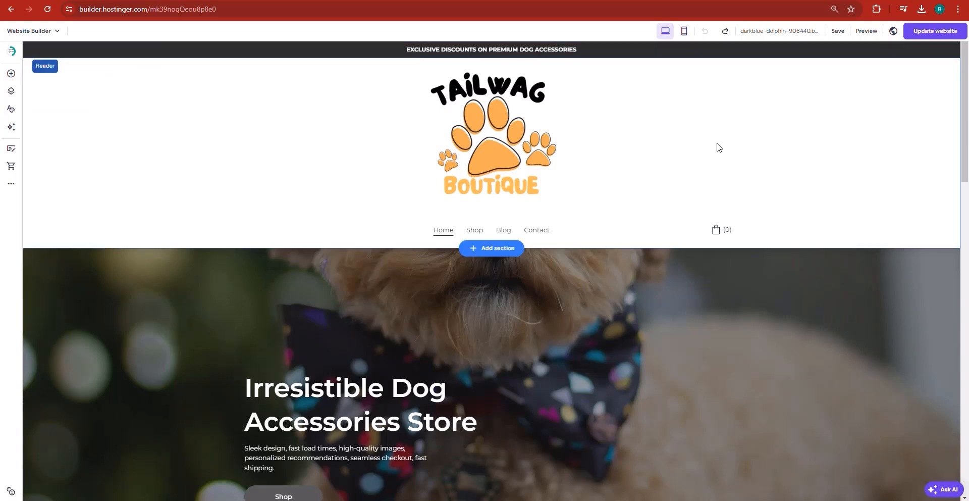